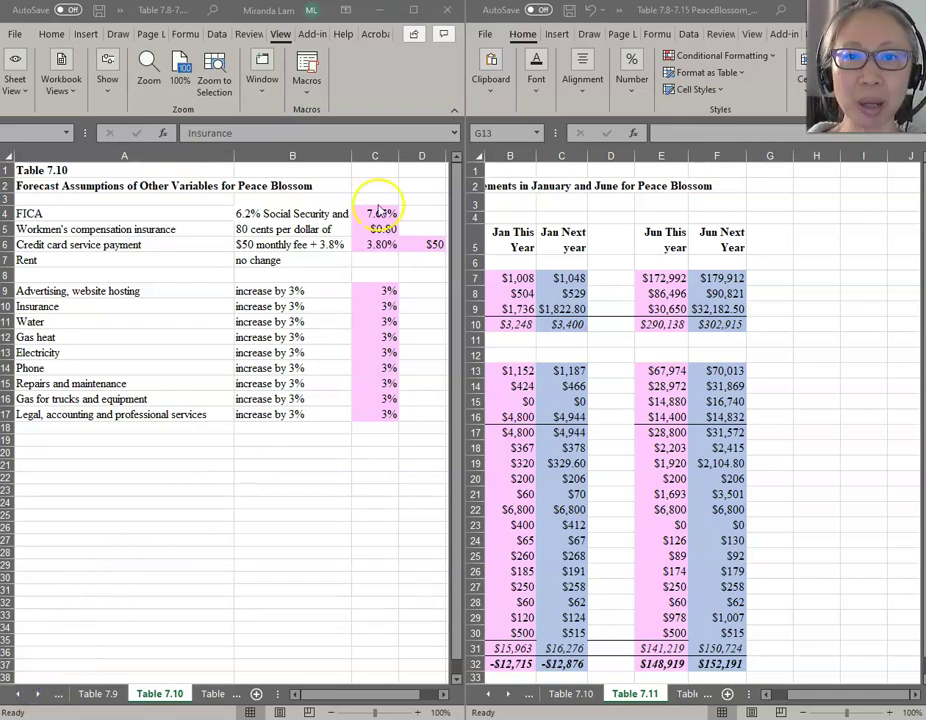
# - Close the window showing Table 7.10, maximize the remaining workbook window and display the Table 7.12 sheet from its first column
pyautogui.click(447, 12)
pyautogui.press('super+Up')
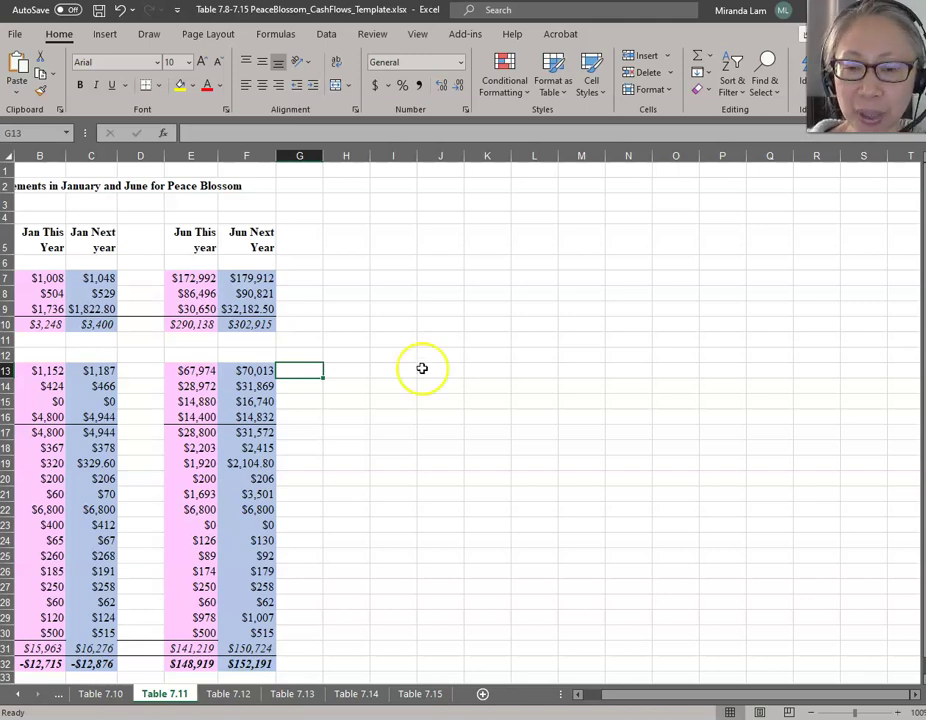
pyautogui.click(245, 693)
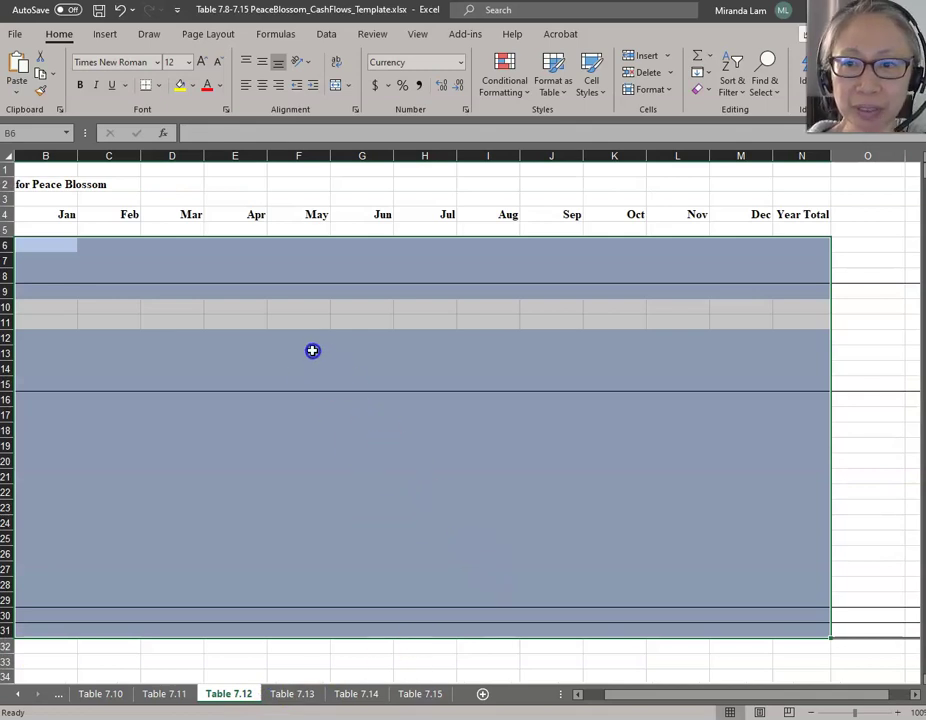
pyautogui.click(212, 245)
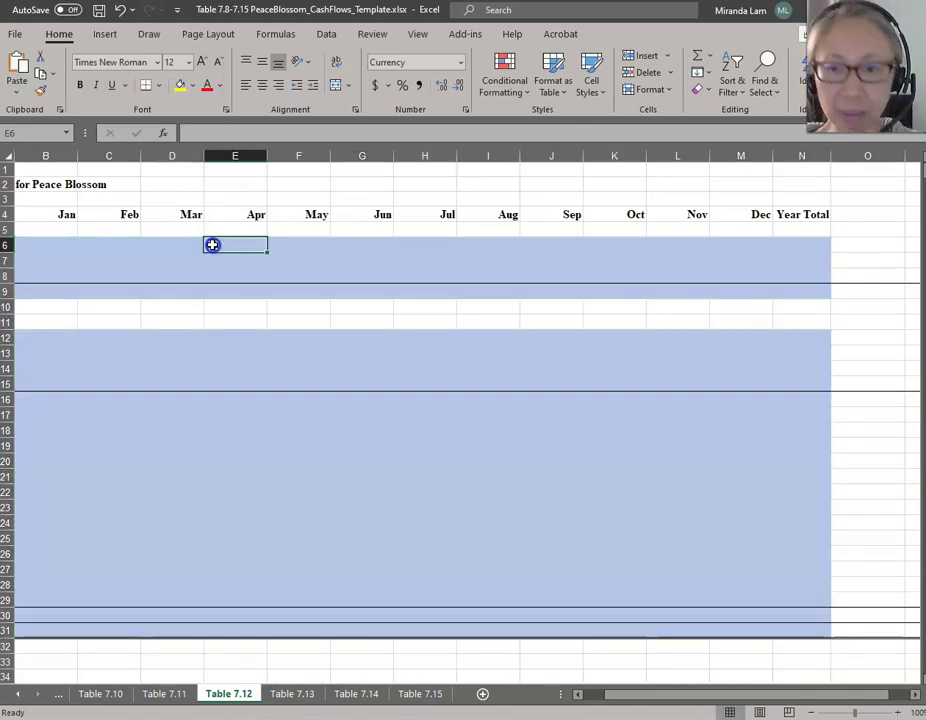
pyautogui.press('Home')
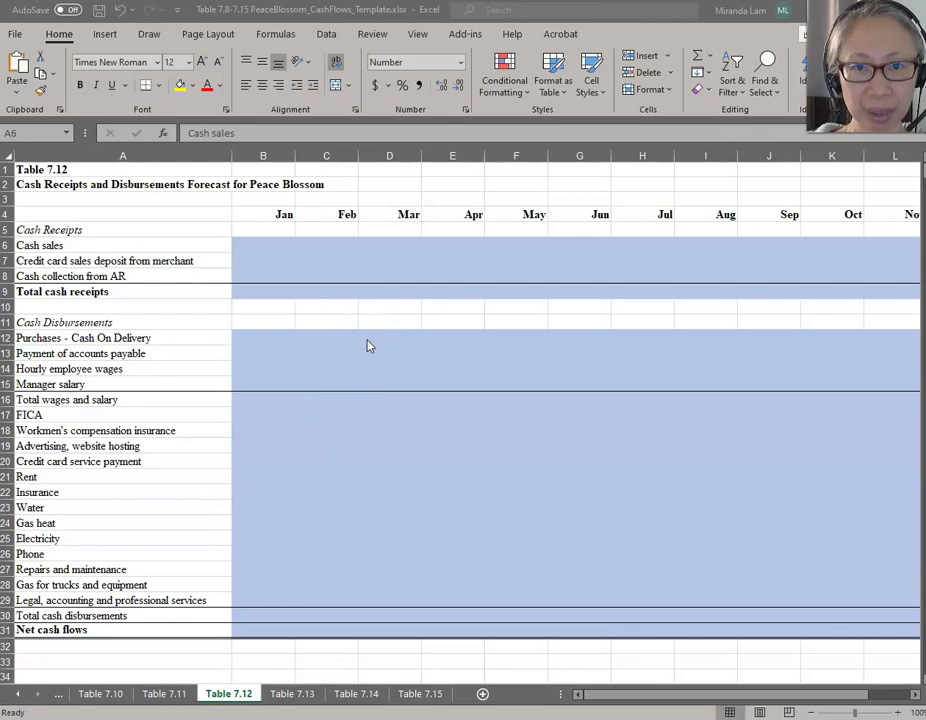
# - Open two additional windows of the cash flows template workbook
pyautogui.click(420, 36)
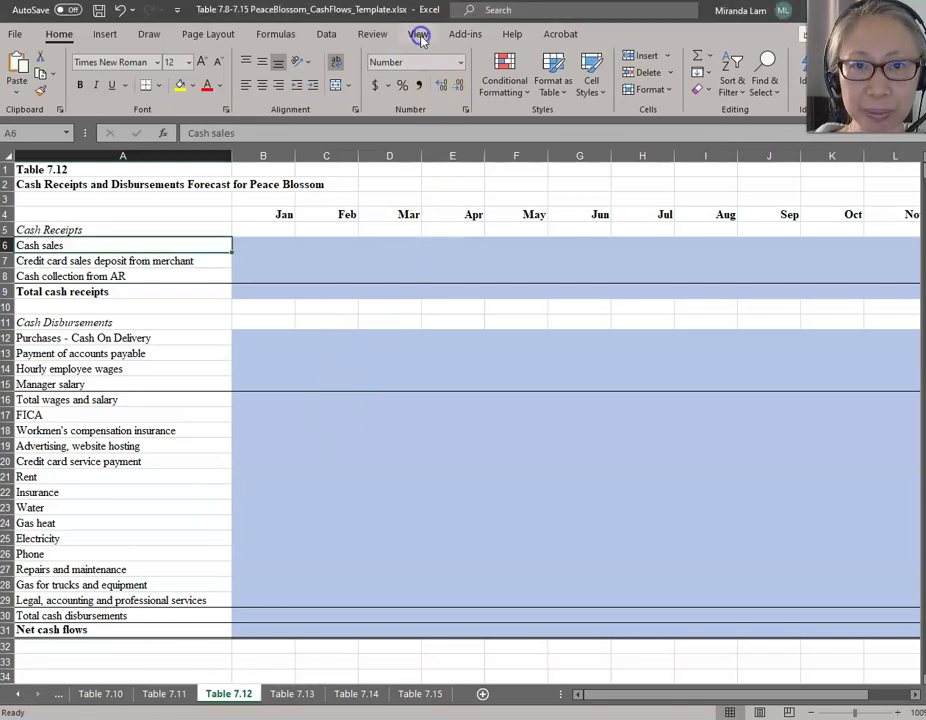
pyautogui.click(420, 36)
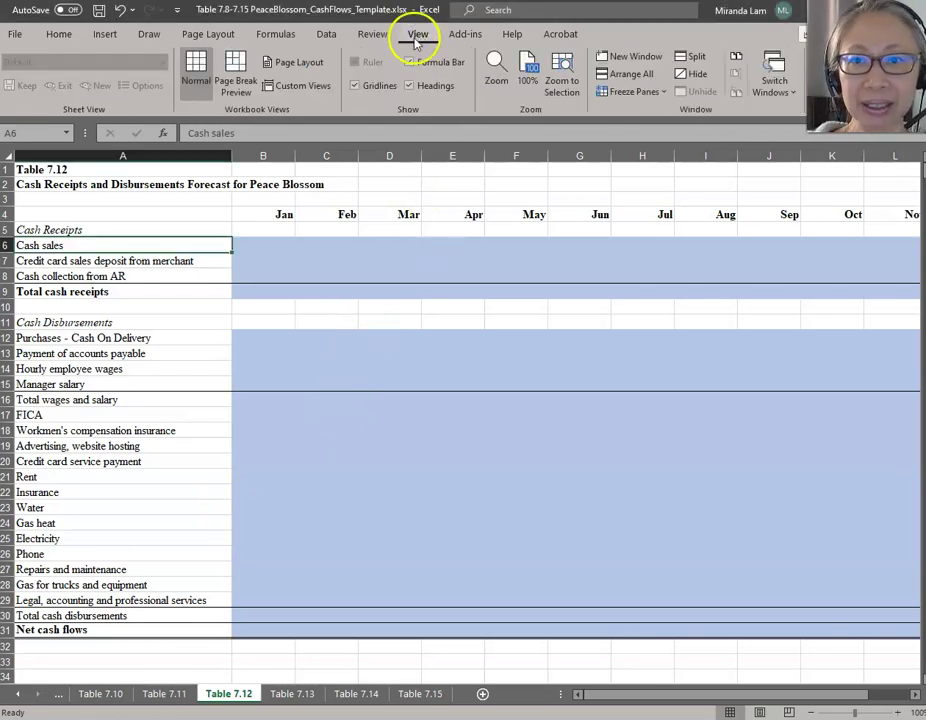
pyautogui.click(630, 58)
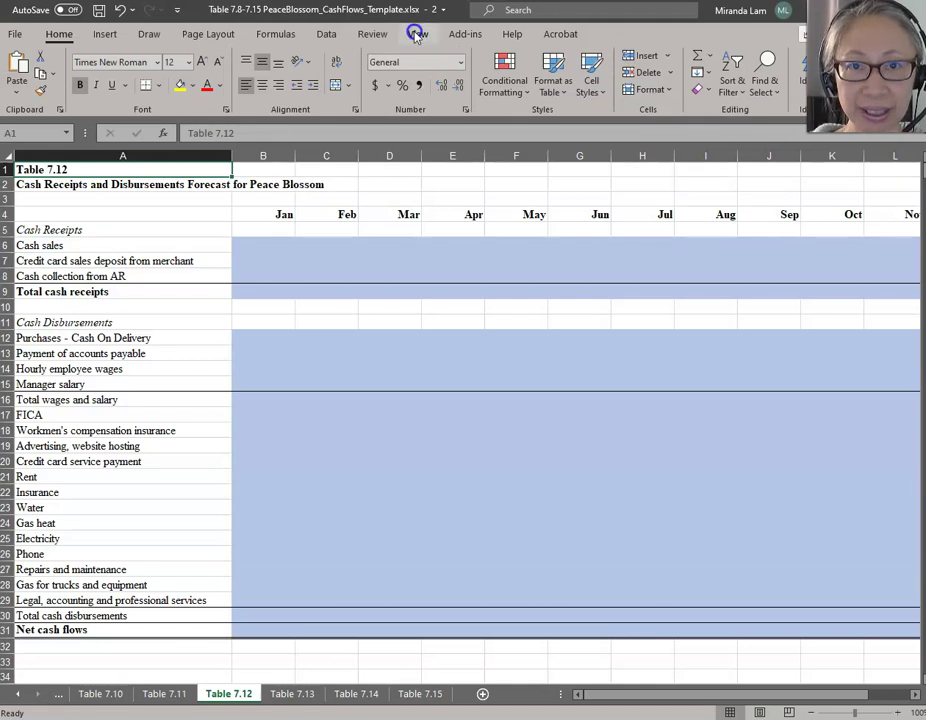
pyautogui.click(416, 35)
pyautogui.click(633, 58)
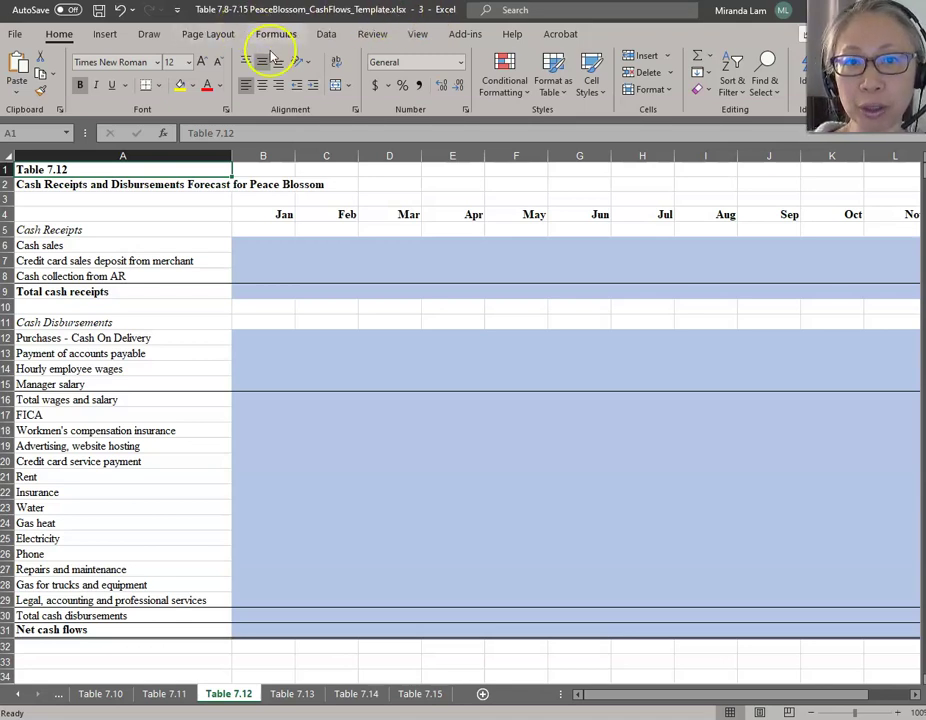
# - Arrange the workbook's windows as Tiled, limited to the windows of the active workbook
pyautogui.click(418, 35)
pyautogui.click(633, 57)
pyautogui.click(640, 74)
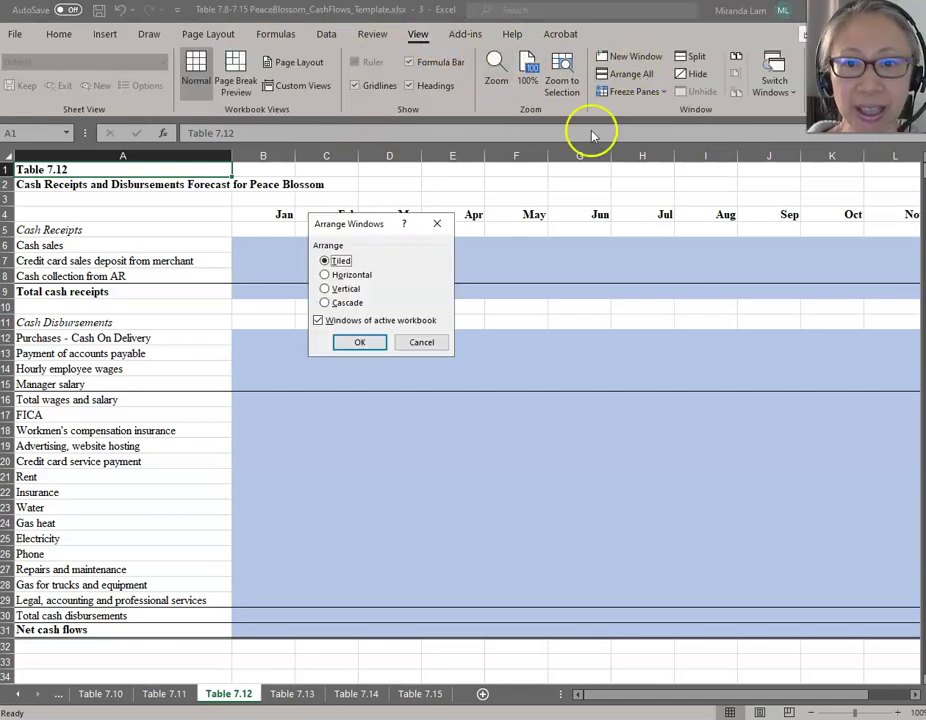
pyautogui.click(319, 322)
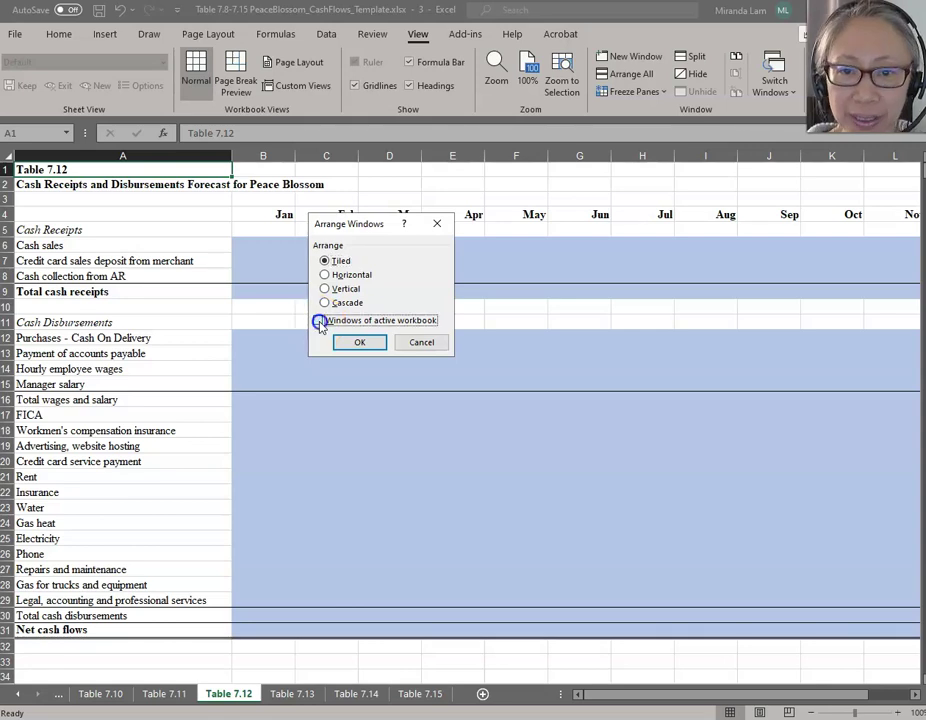
pyautogui.click(350, 327)
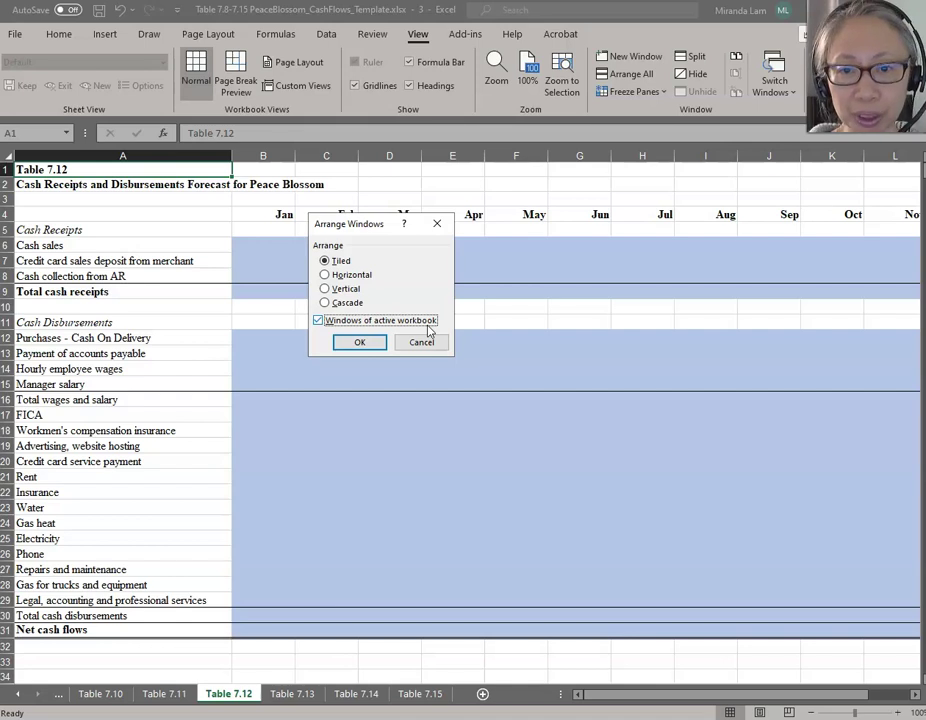
pyautogui.click(366, 346)
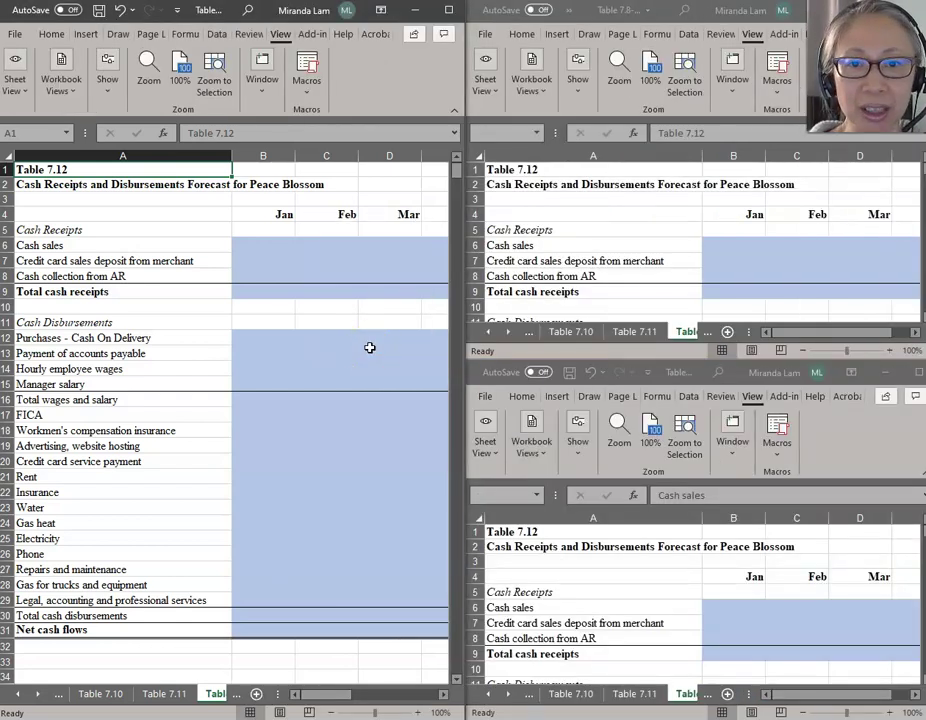
pyautogui.click(362, 342)
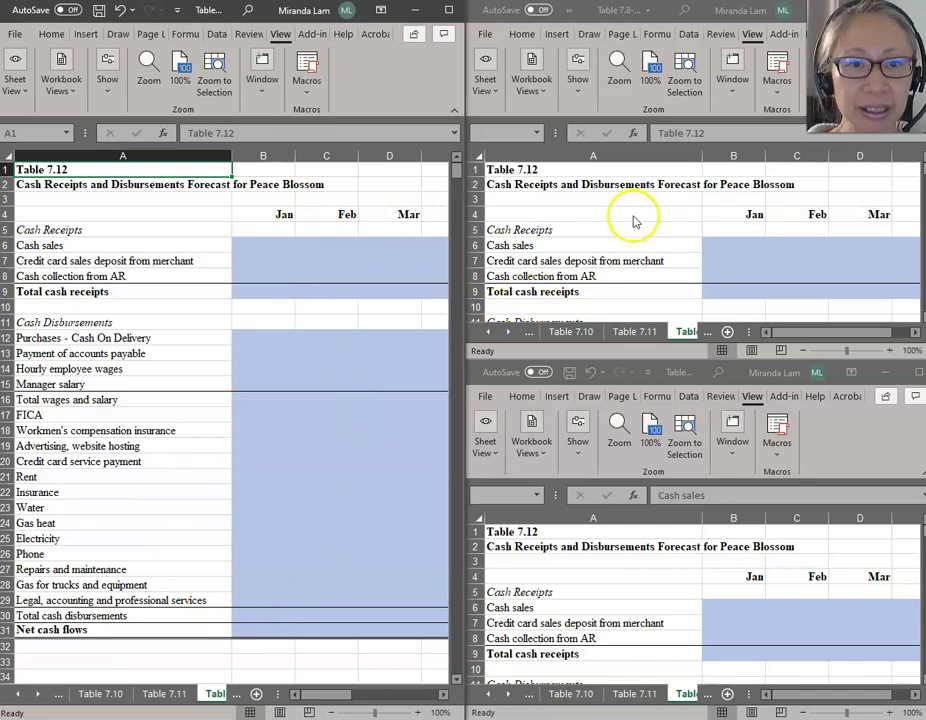
# - Display the Table 7.9 forecast assumptions sheet in one of the two smaller tiled windows
pyautogui.click(657, 237)
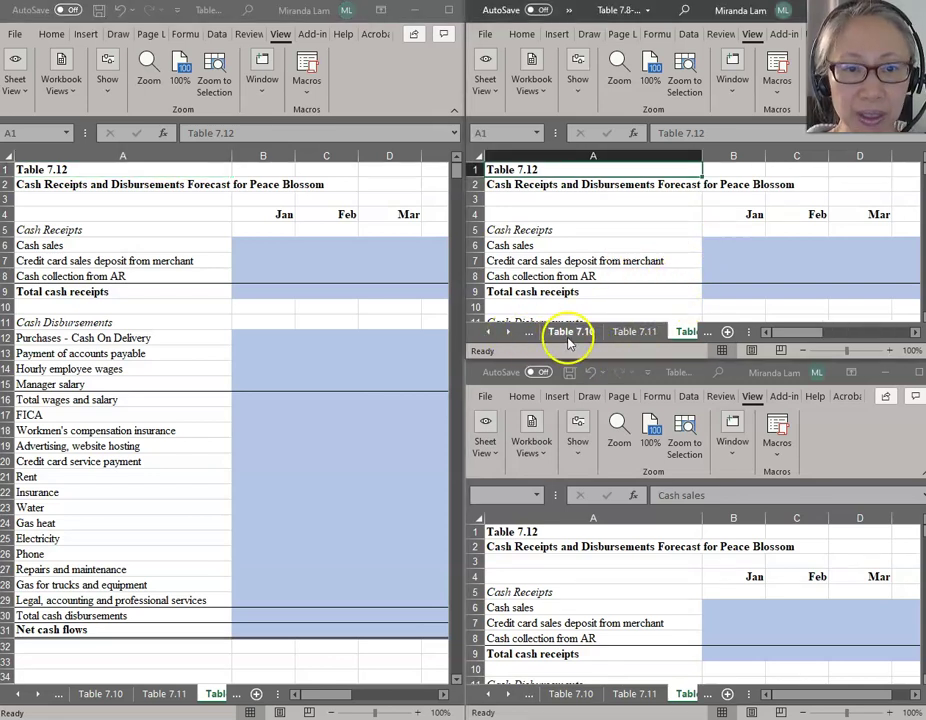
pyautogui.click(488, 331)
pyautogui.click(560, 331)
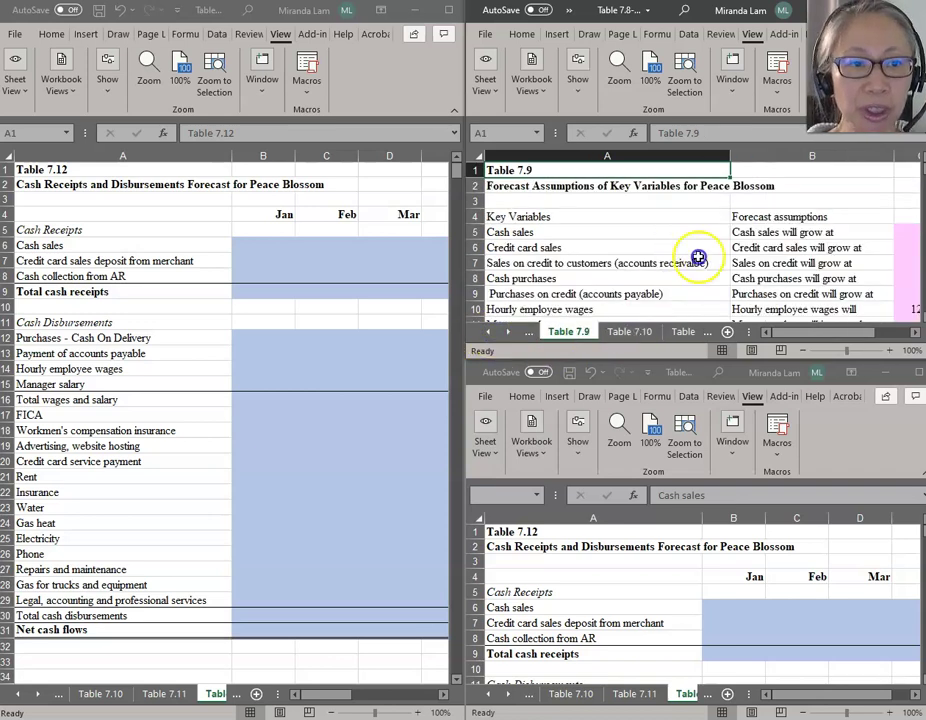
# - Display the Table 7.8 sheet with the past 12 months' cash flows in the other smaller tiled window
pyautogui.click(593, 600)
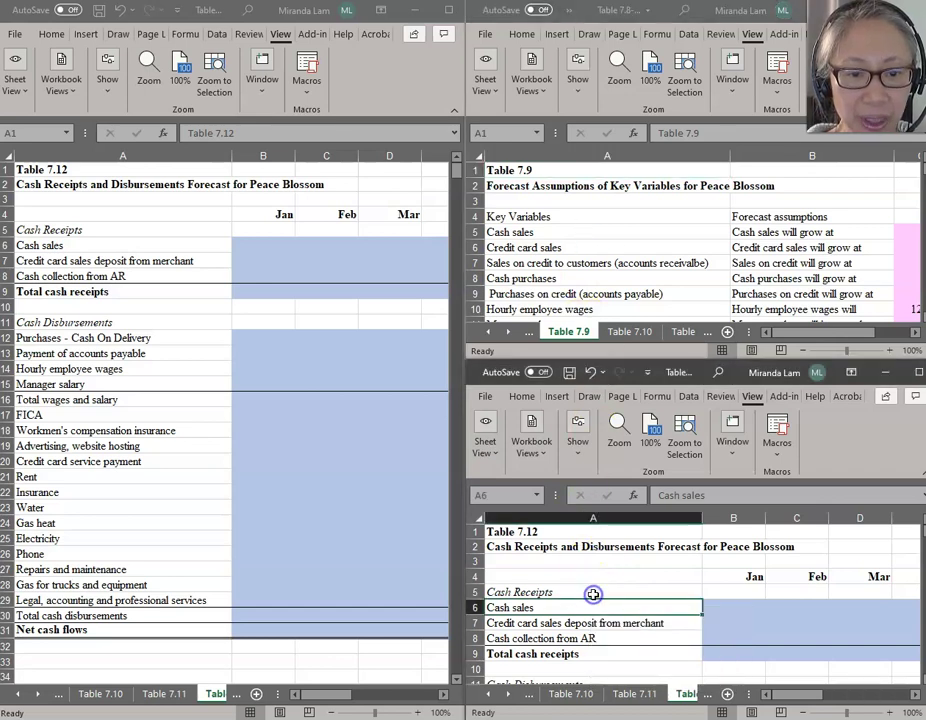
pyautogui.click(487, 696)
pyautogui.click(487, 696)
pyautogui.click(487, 696)
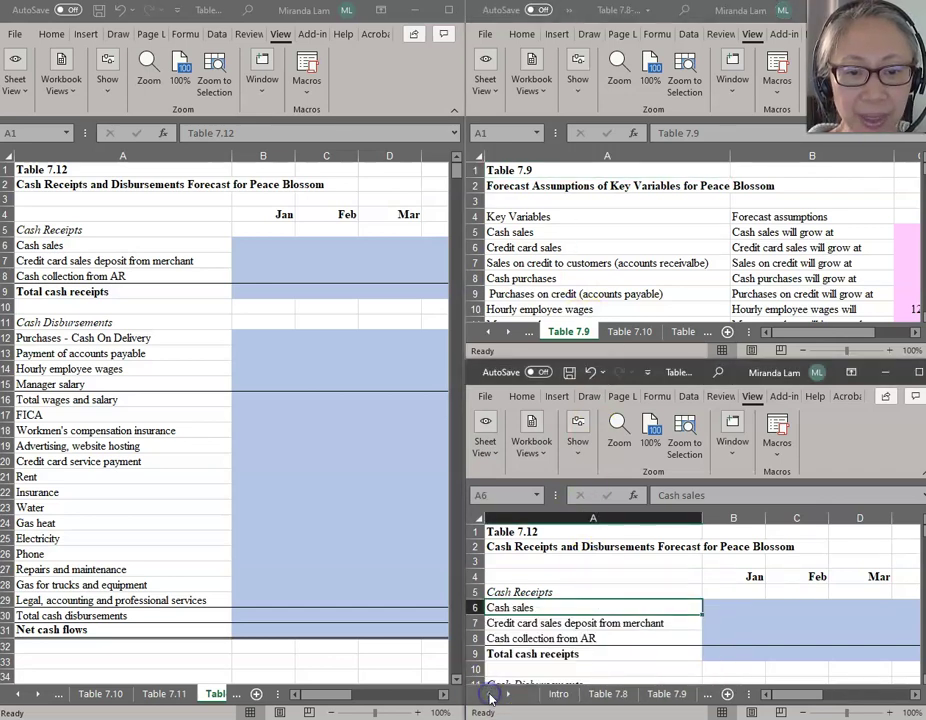
pyautogui.click(607, 694)
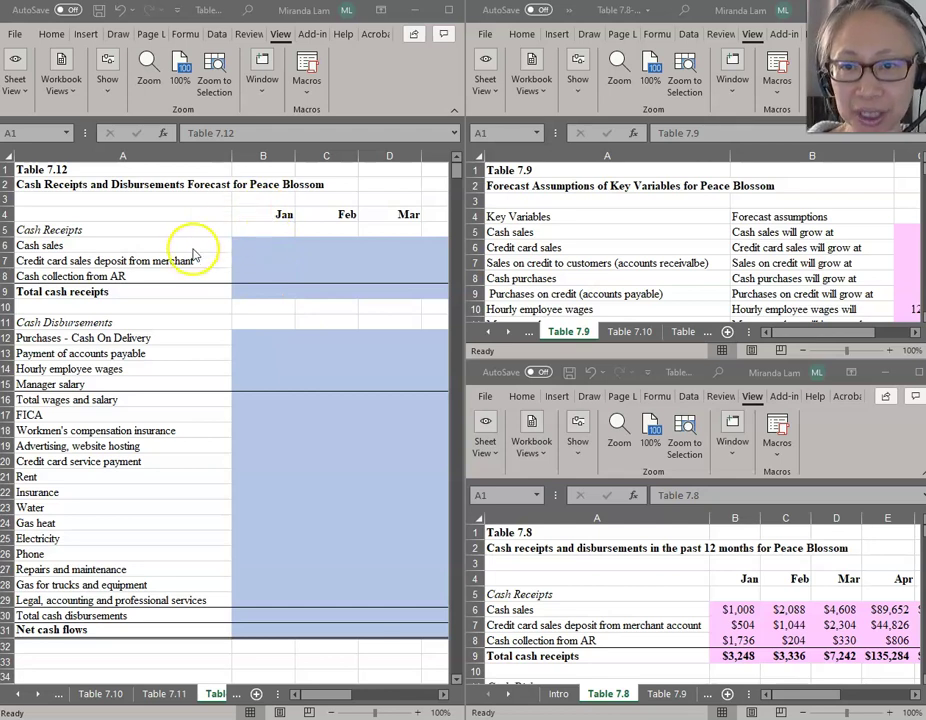
# - Enter the January cash sales forecast in Table 7.12 cell B6 as ='Table 7.8'!B6*(1+'Table 7.9'!$C$5)
pyautogui.click(254, 245)
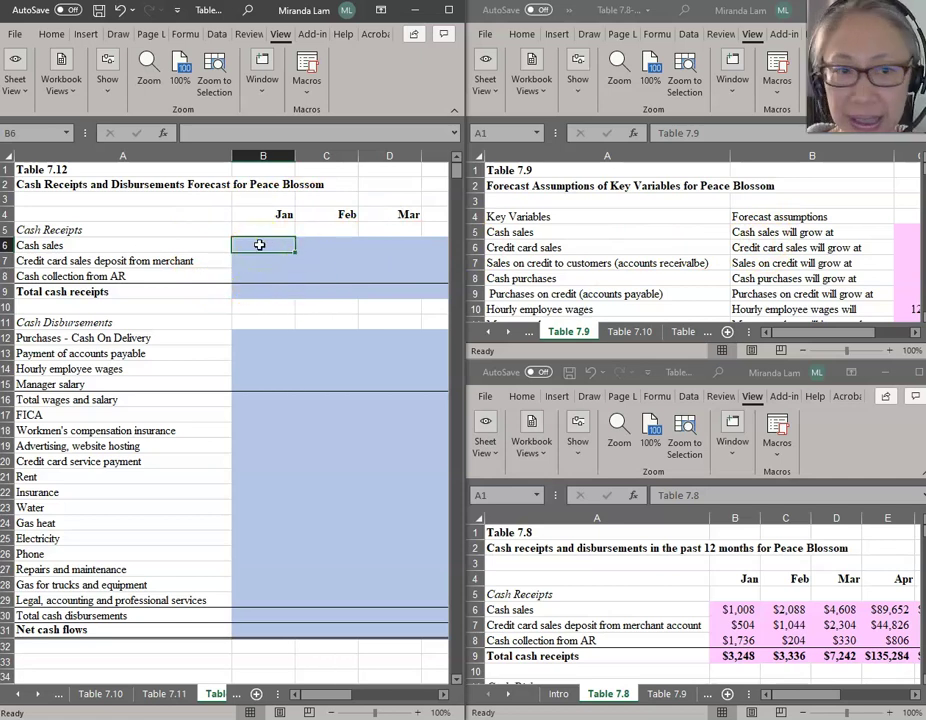
pyautogui.click(765, 221)
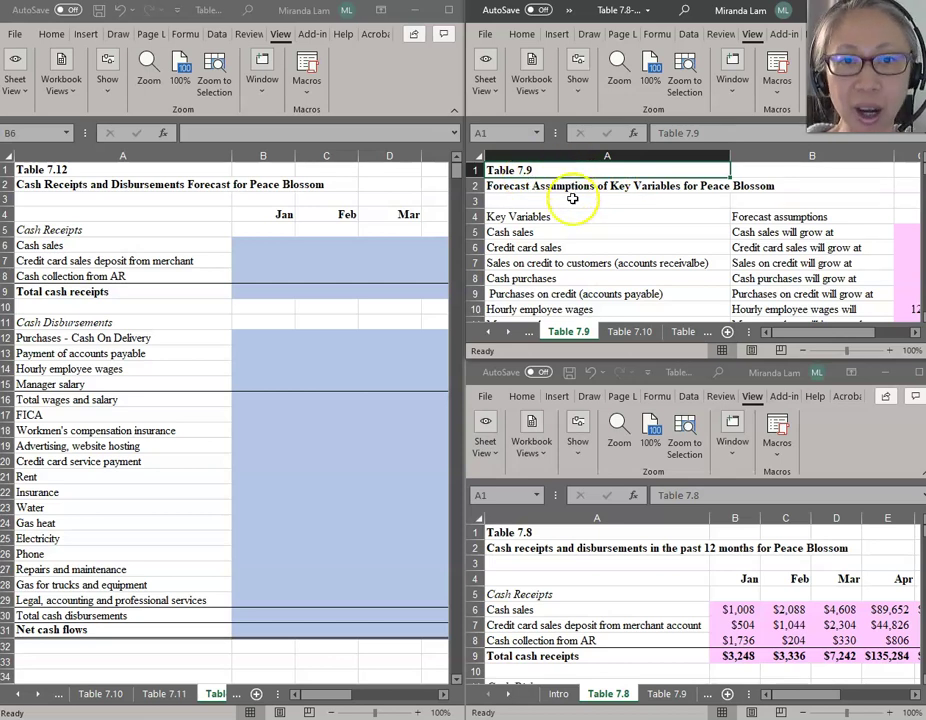
pyautogui.click(263, 244)
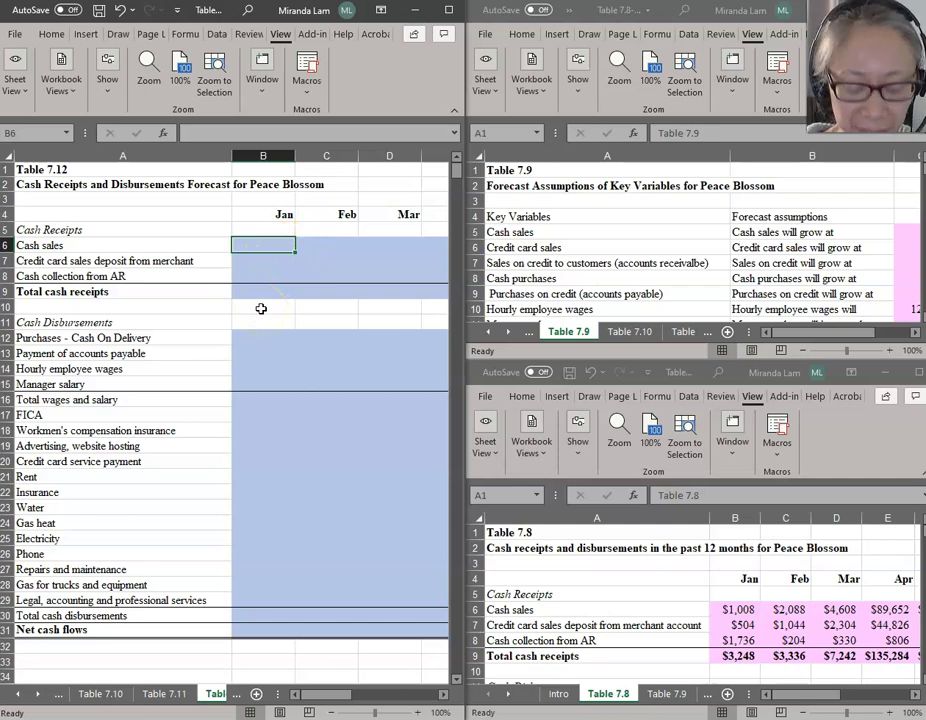
pyautogui.write('=')
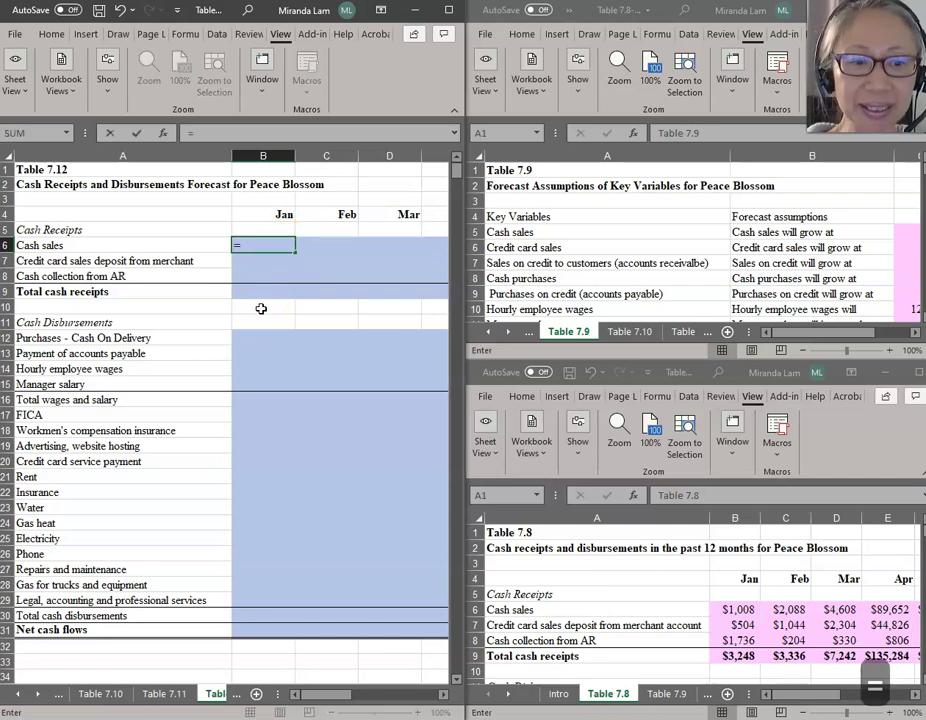
pyautogui.click(737, 612)
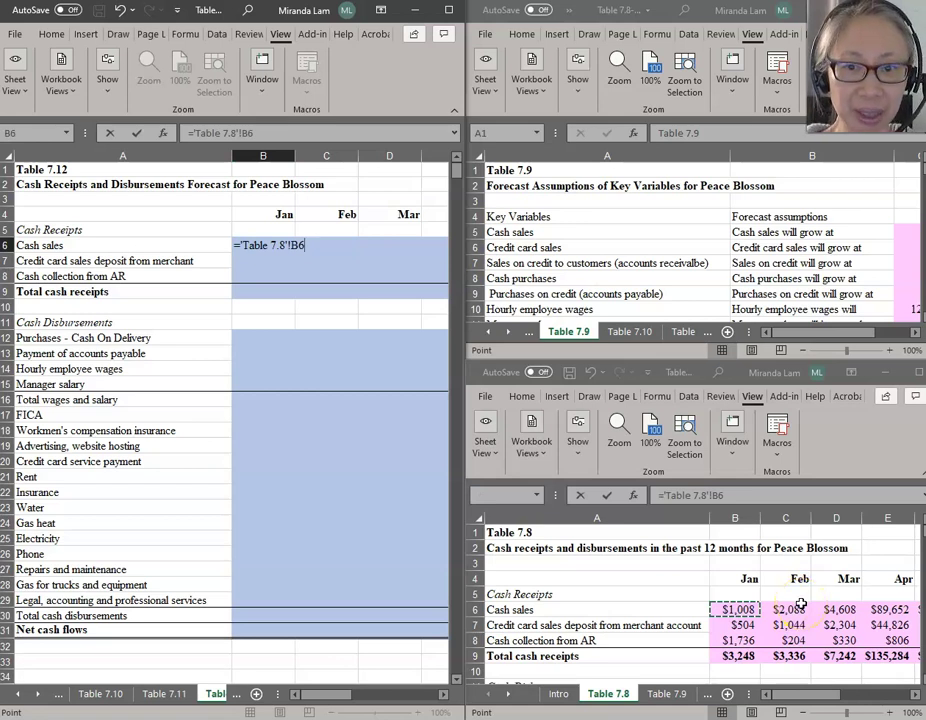
pyautogui.write('*')
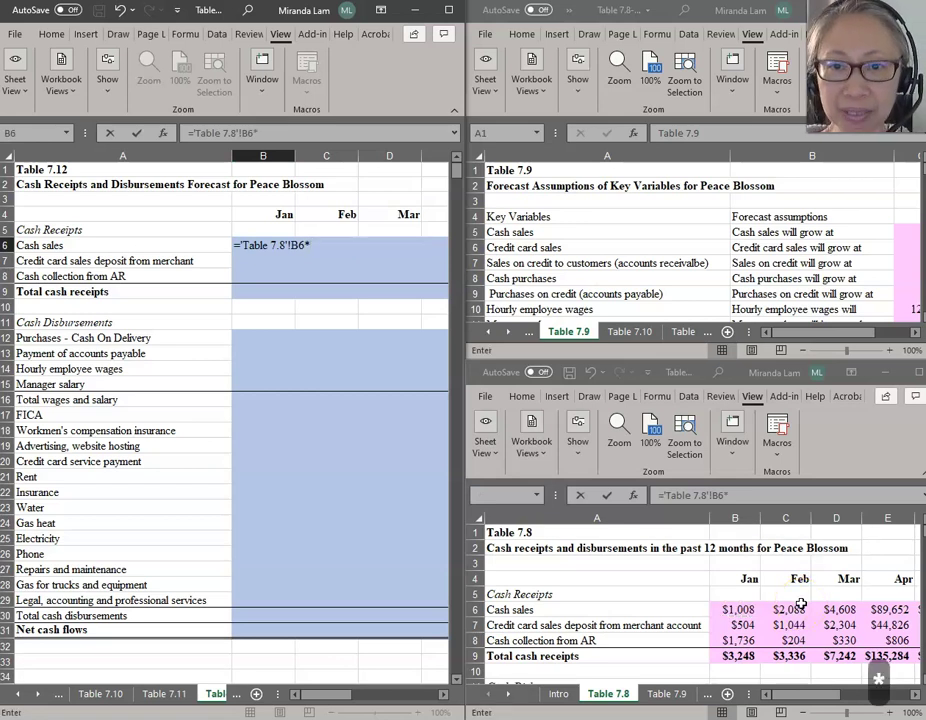
pyautogui.write('(')
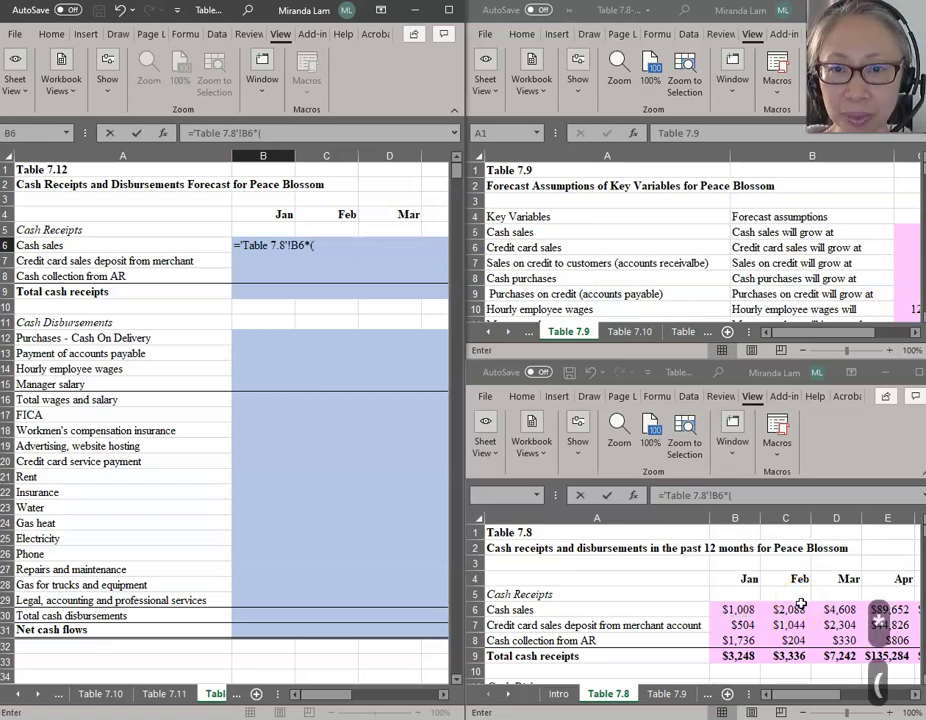
pyautogui.write('1+')
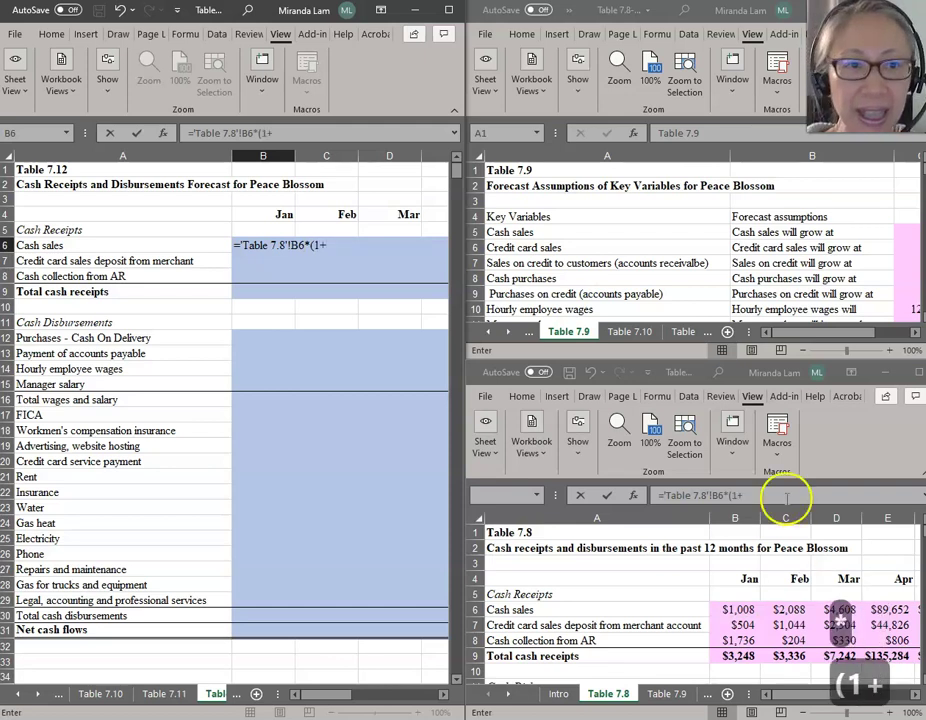
pyautogui.click(762, 233)
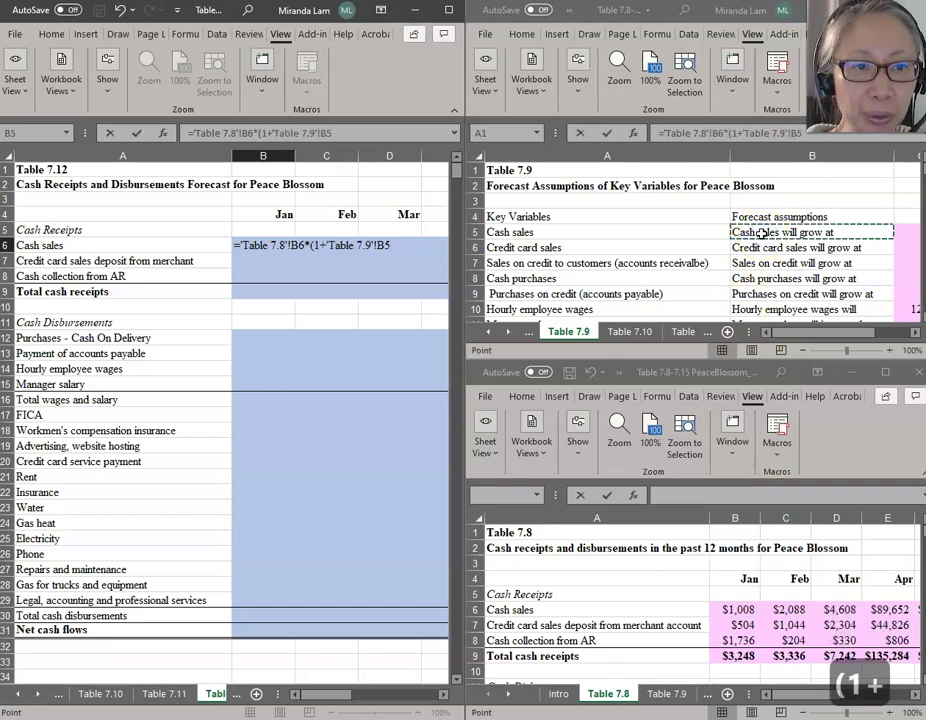
pyautogui.press('Right')
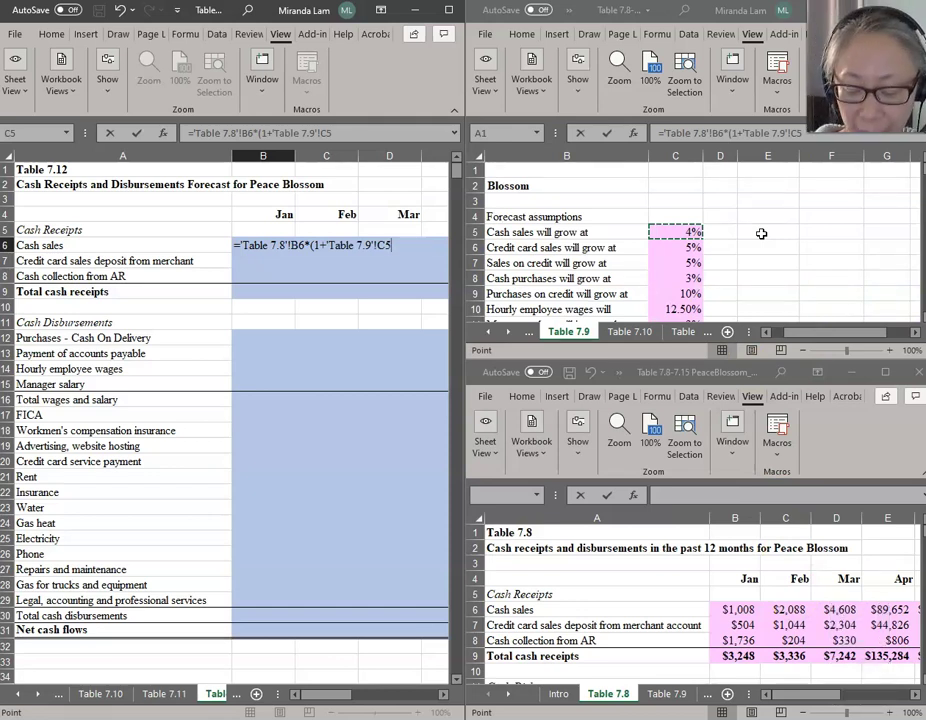
pyautogui.press('F4')
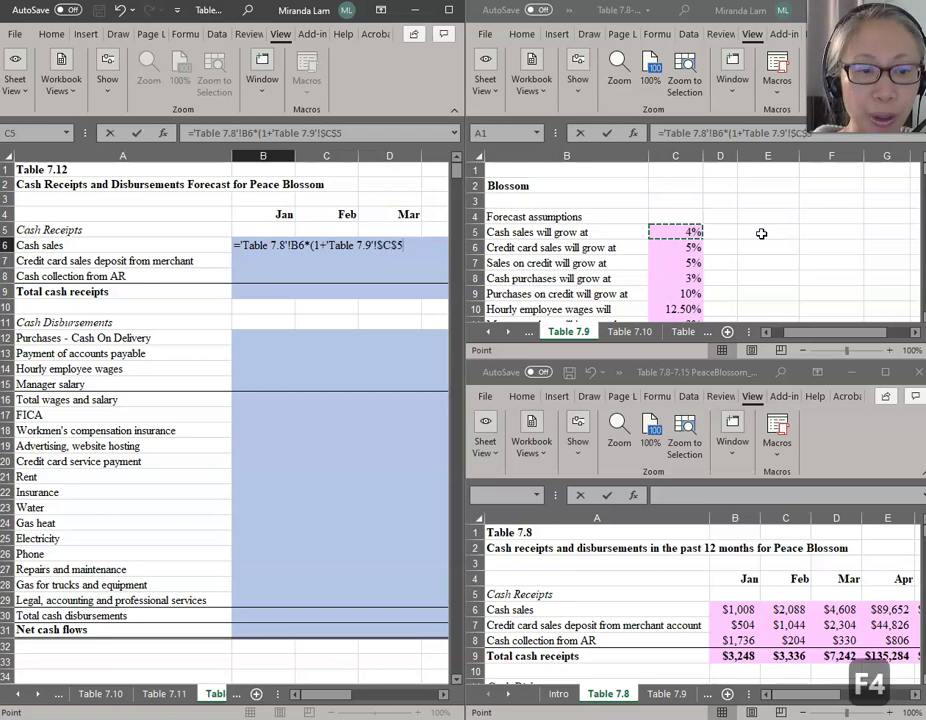
pyautogui.write(')')
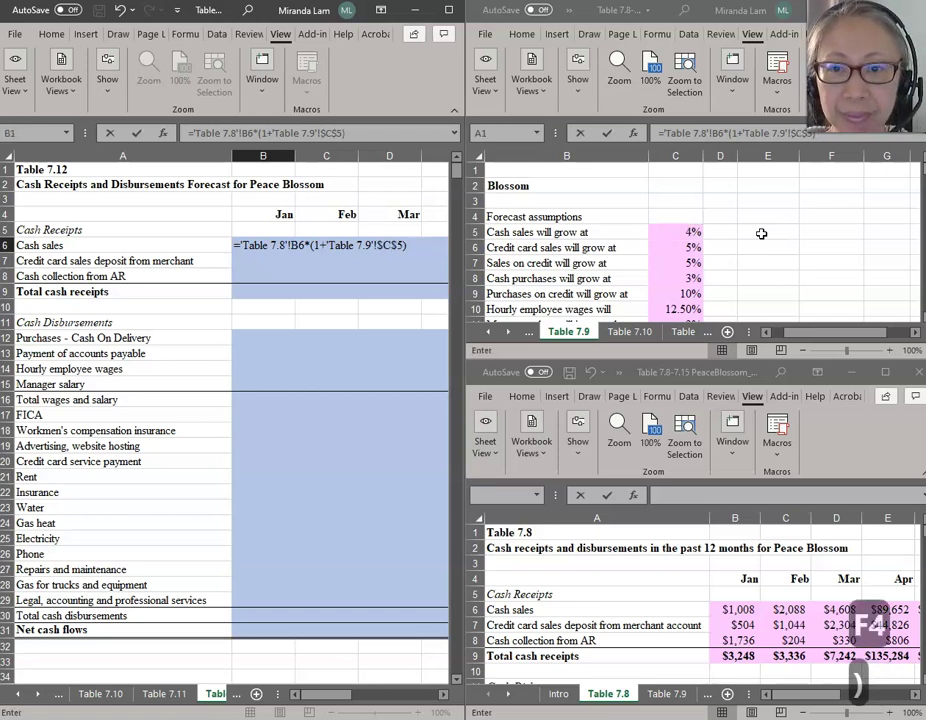
pyautogui.press('Return')
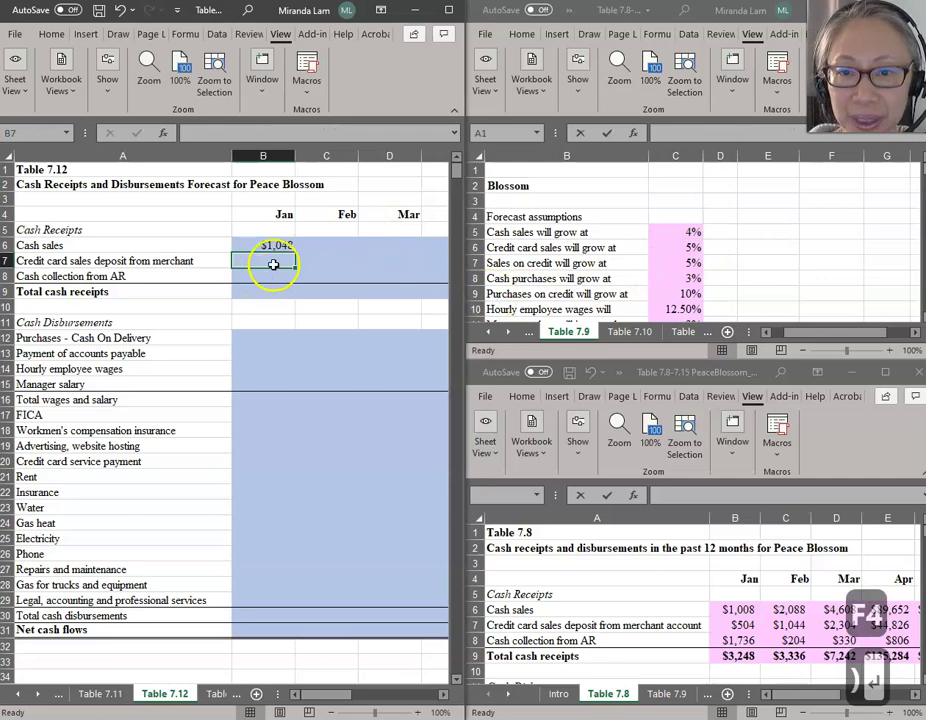
# - Enter the January credit card sales deposit forecast in Table 7.12 cell B7 as ='Table 7.8'!B7*(1+'Table 7.9'!$C$6)
pyautogui.write('=')
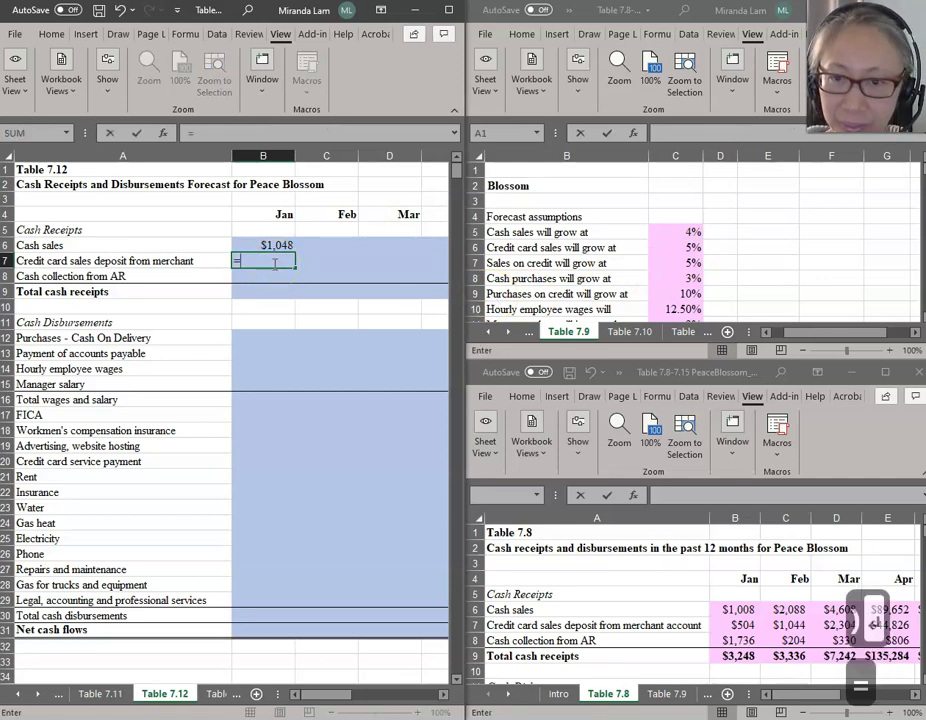
pyautogui.click(733, 623)
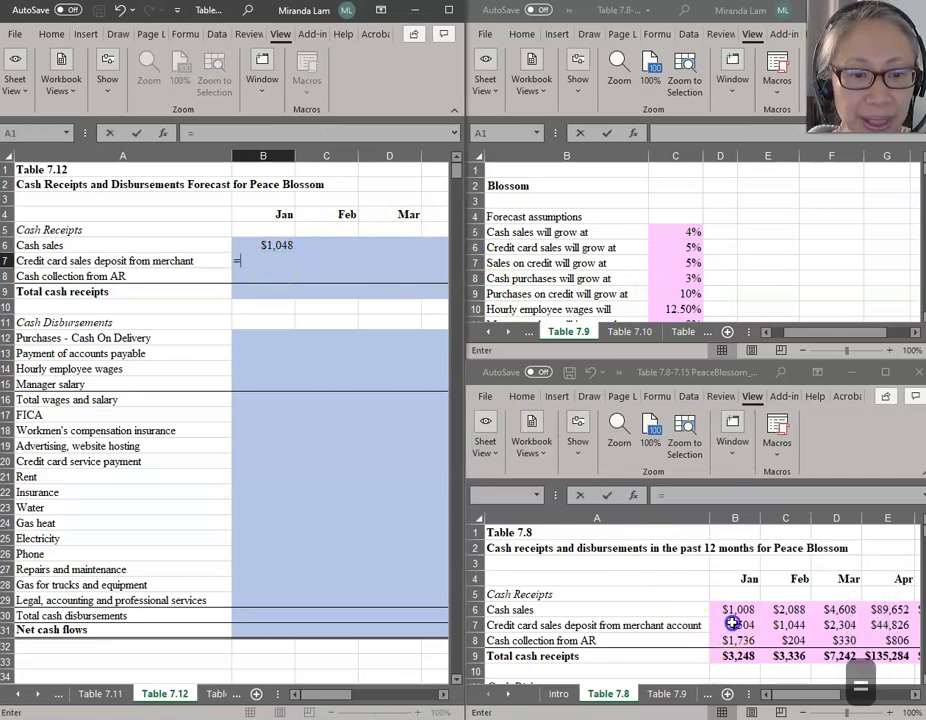
pyautogui.write('*')
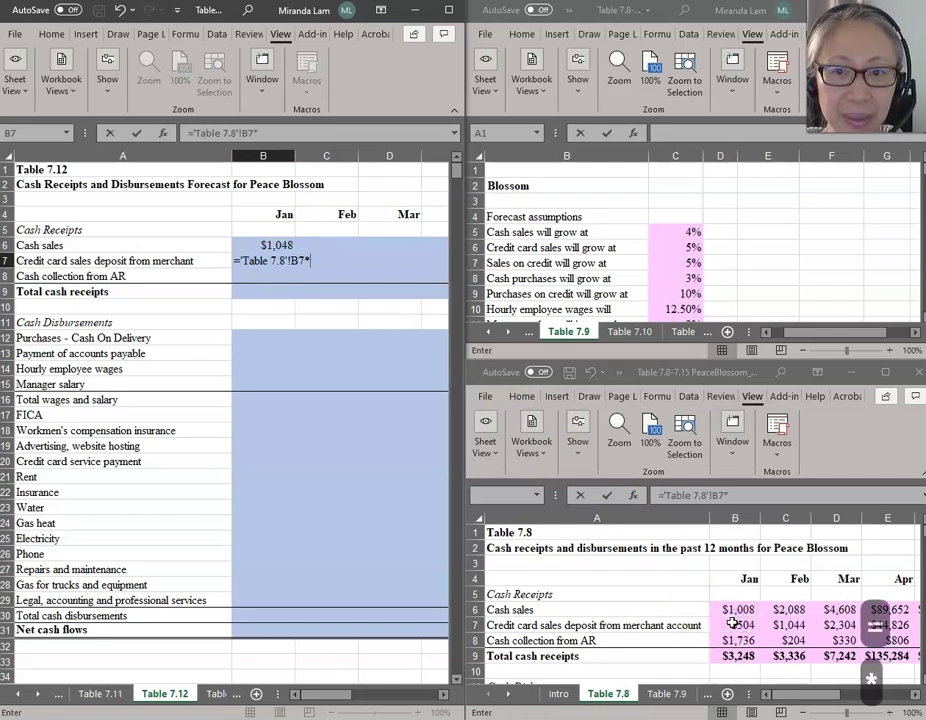
pyautogui.write('(1+')
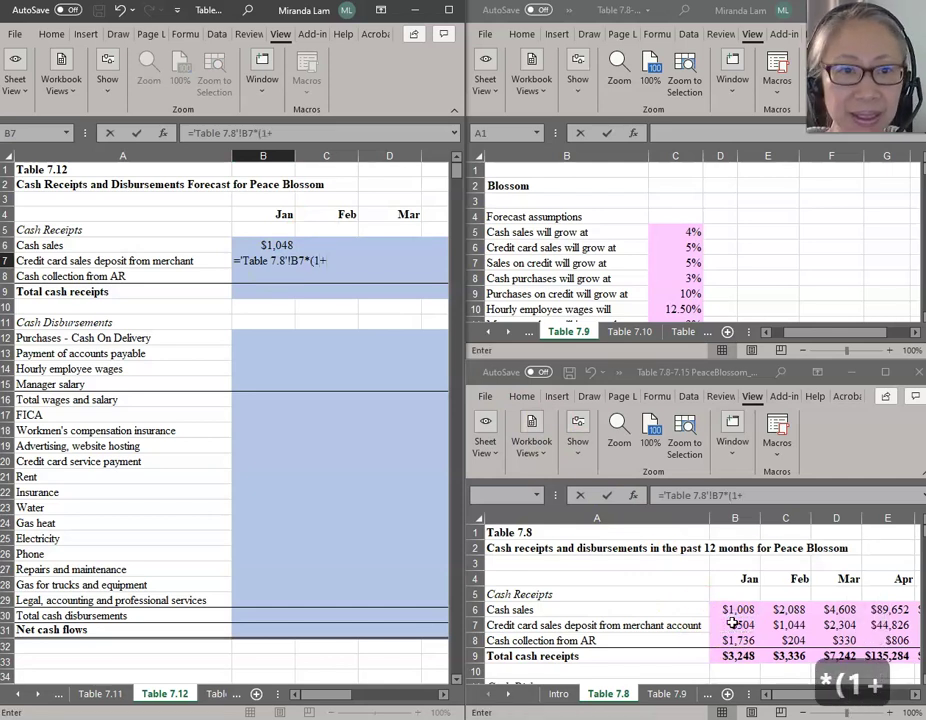
pyautogui.click(689, 247)
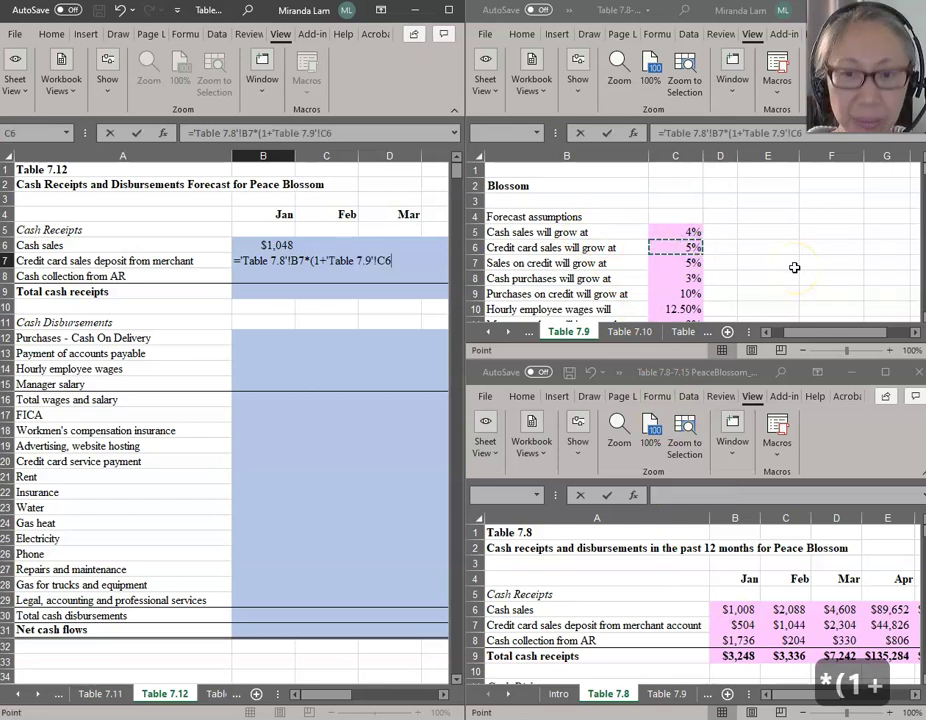
pyautogui.press('F4')
pyautogui.write(')')
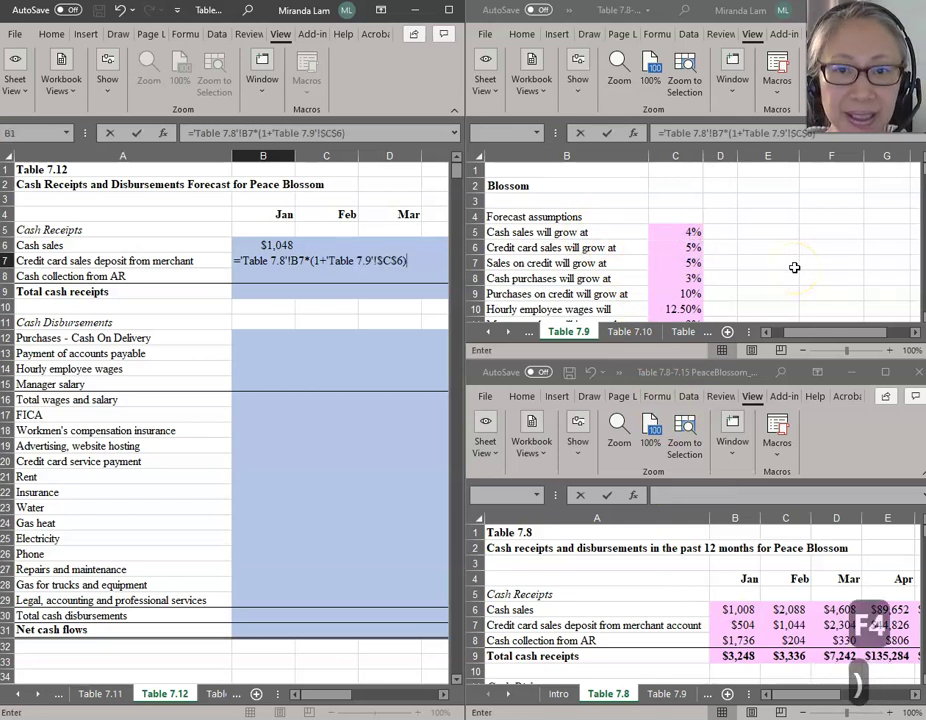
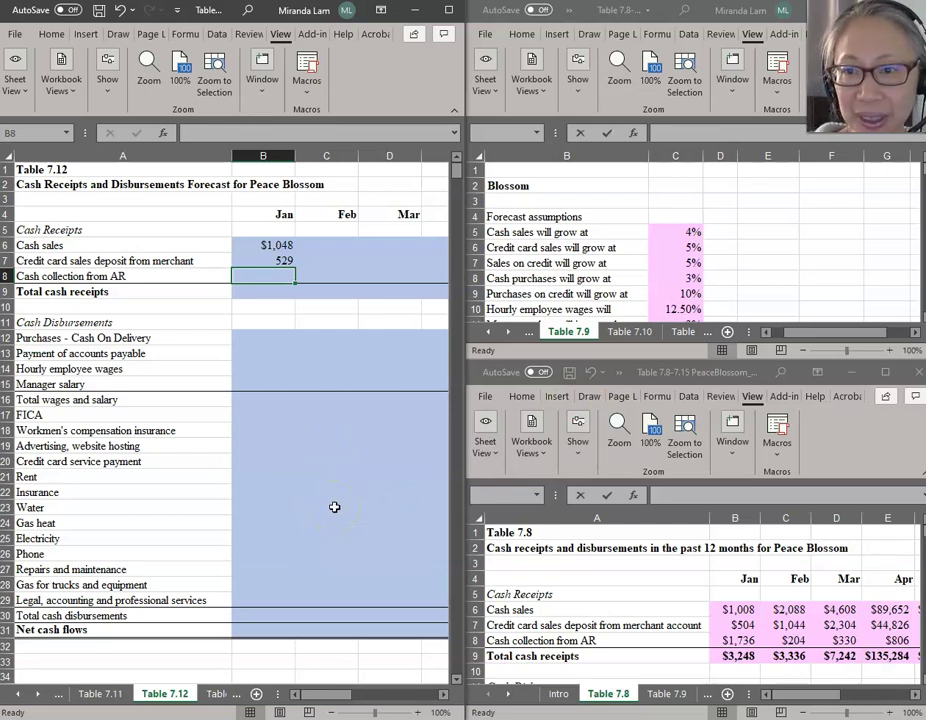
# - Enter the January AR collection forecast in cell B8 as ='Table 7.8'!B8*(1+'Table 7.9'!$C$7) and check its formula
pyautogui.click(33, 688)
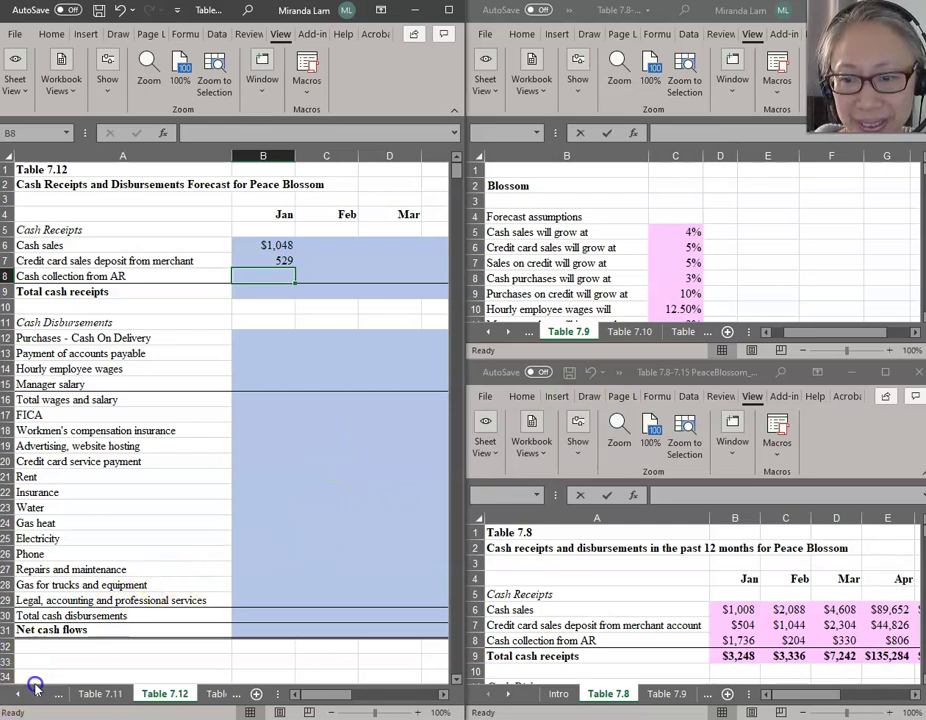
pyautogui.click(280, 300)
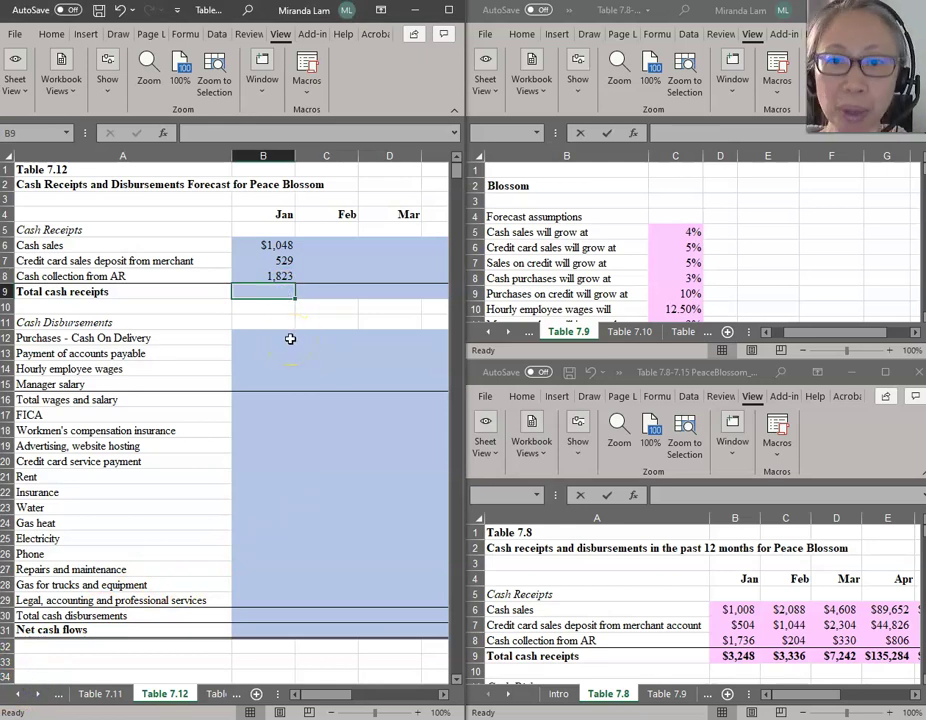
pyautogui.press('Up')
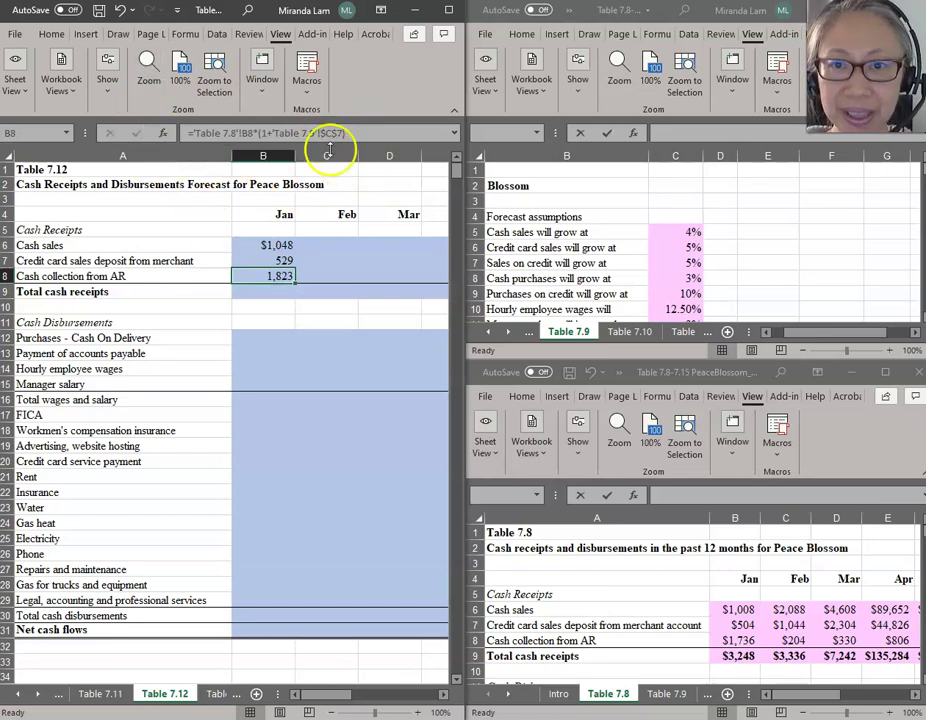
# - Total the January cash receipts in cell B9 with a SUM of B6:B8
pyautogui.press('Down')
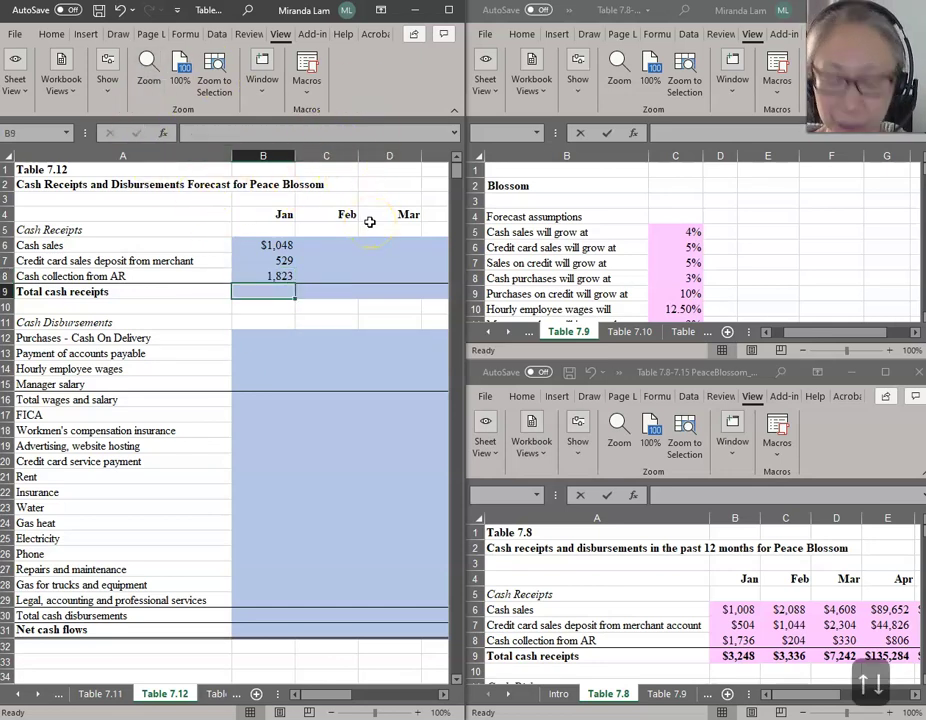
pyautogui.write('=sum(')
pyautogui.press('Up')
pyautogui.hotkey('shift', 'Up')
pyautogui.hotkey('shift', 'Up')
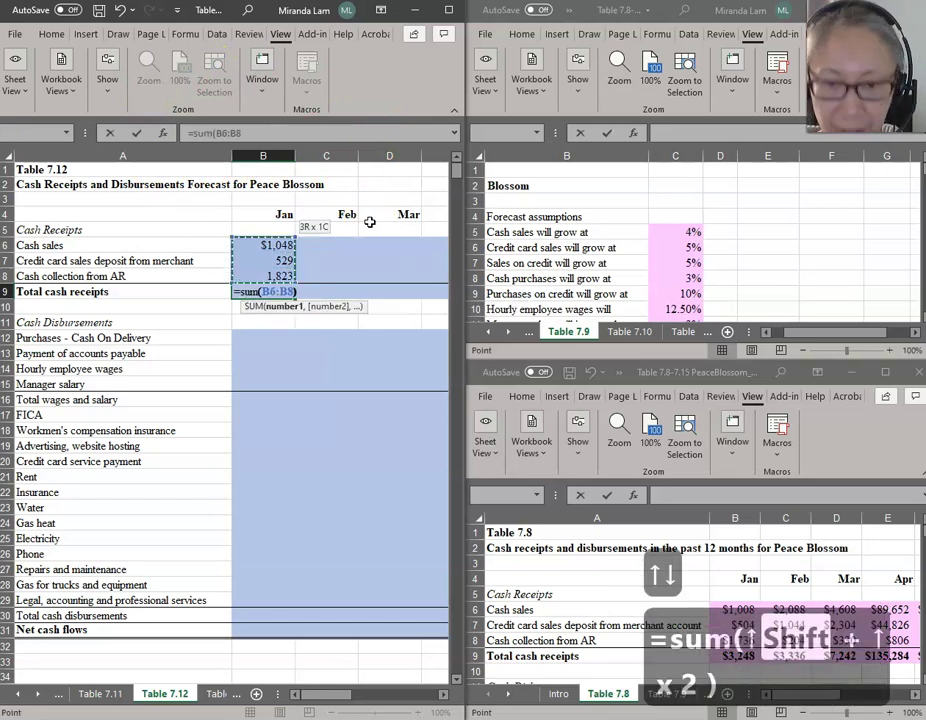
pyautogui.press('Return')
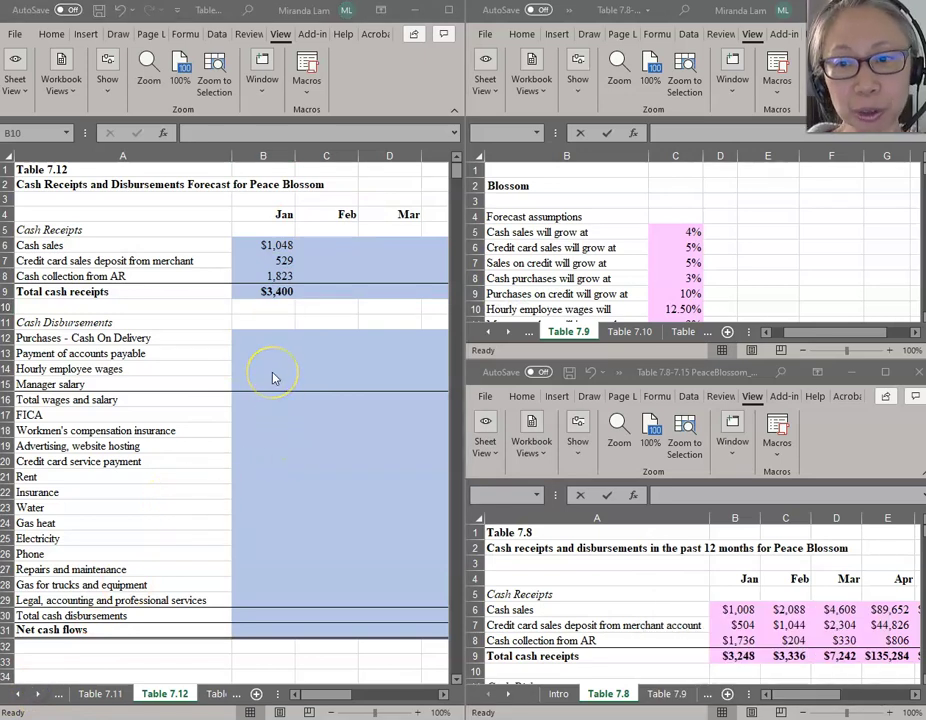
# - Examine the Cash Disbursements rows of the Table 7.8 sheet, from cash-on-delivery purchases down to the credit card service payment
pyautogui.click(620, 591)
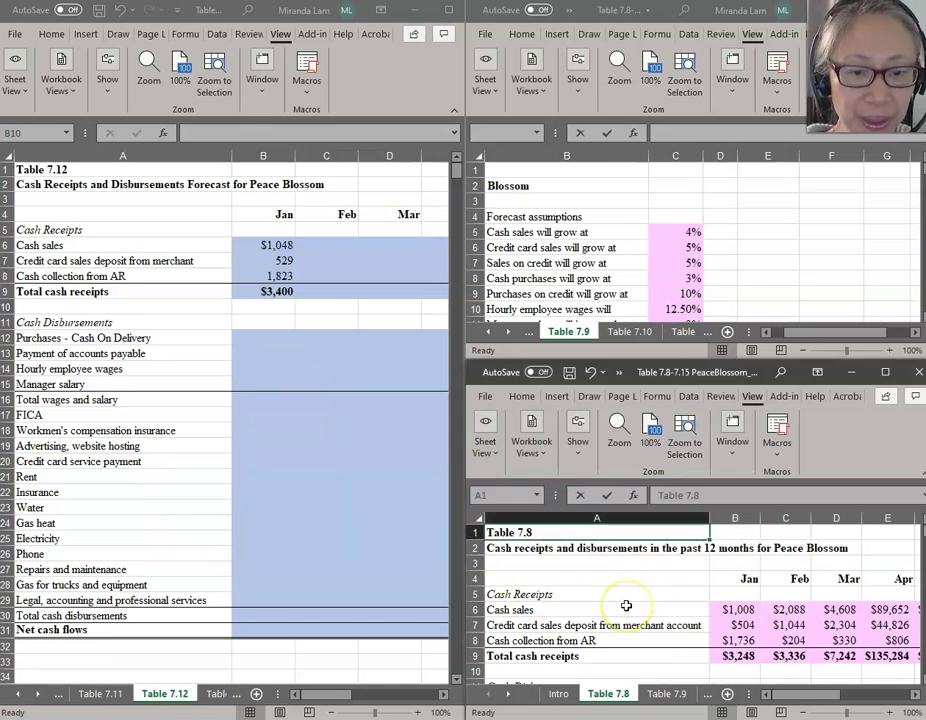
pyautogui.press('Down')
pyautogui.press('Down')
pyautogui.press('Down')
pyautogui.press('Down')
pyautogui.press('Down')
pyautogui.press('Down')
pyautogui.press('Down')
pyautogui.press('Down')
pyautogui.press('Down')
pyautogui.press('Down')
pyautogui.press('Down')
pyautogui.press('Down')
pyautogui.press('Down')
pyautogui.press('Down')
pyautogui.press('Down')
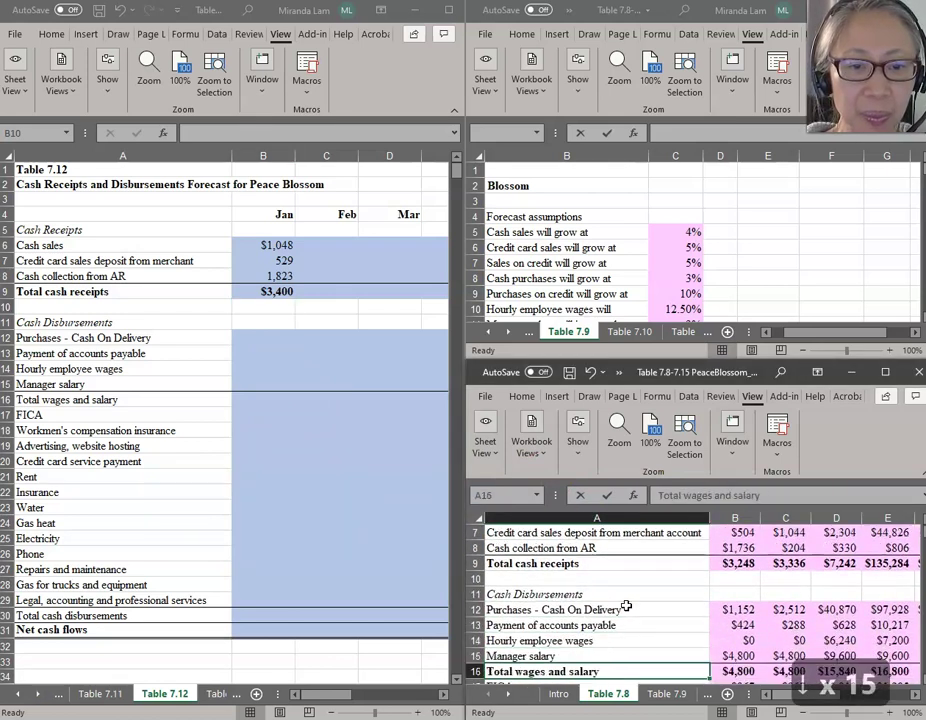
pyautogui.press('Down')
pyautogui.press('Down')
pyautogui.press('Down')
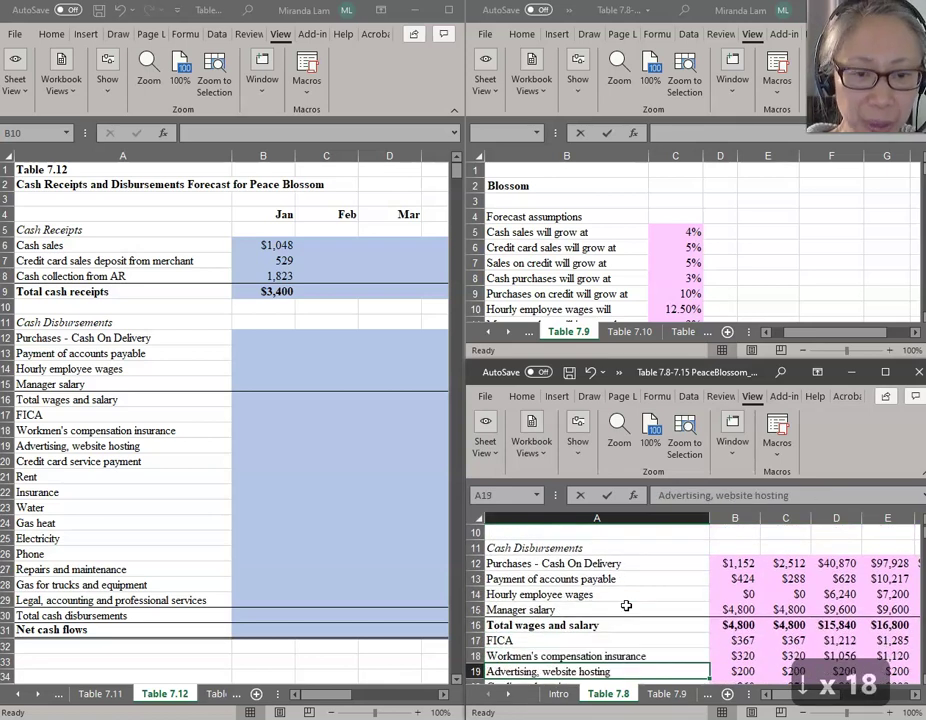
pyautogui.press('Down')
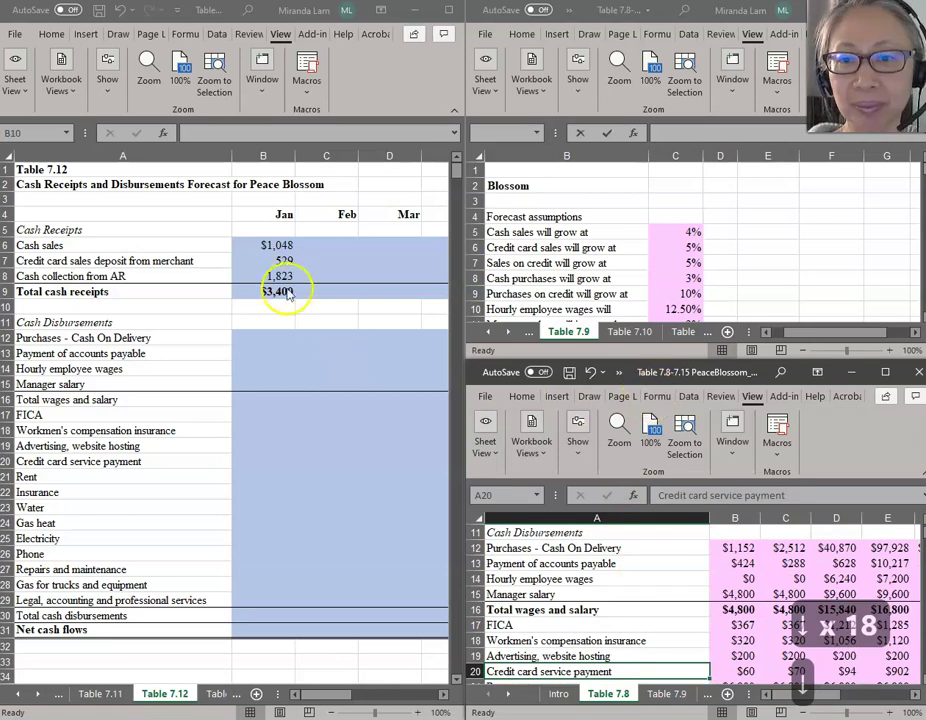
# - Enter the January cash-on-delivery purchases forecast in Table 7.12 cell B12 as ='Table 7.8'!B12*(1+'Table 7.9'!$C$8)
pyautogui.click(270, 341)
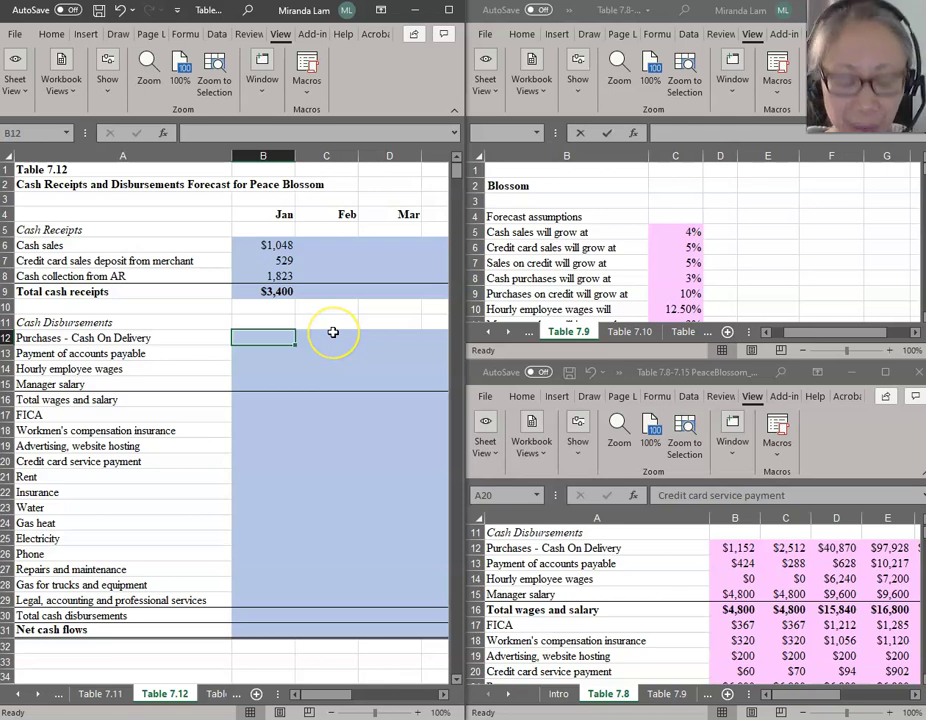
pyautogui.write('=')
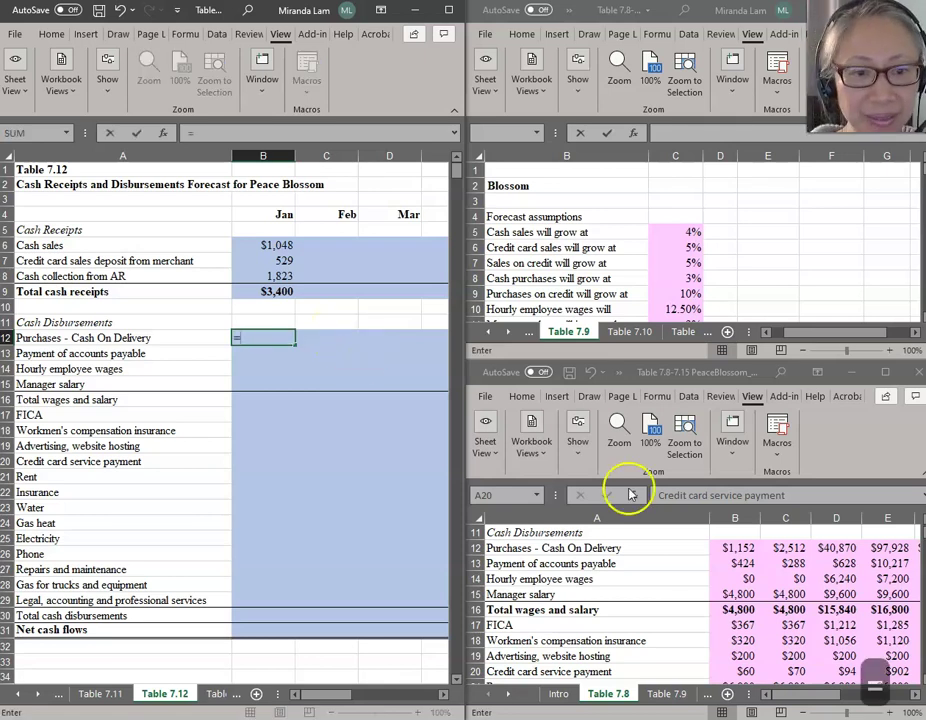
pyautogui.click(740, 548)
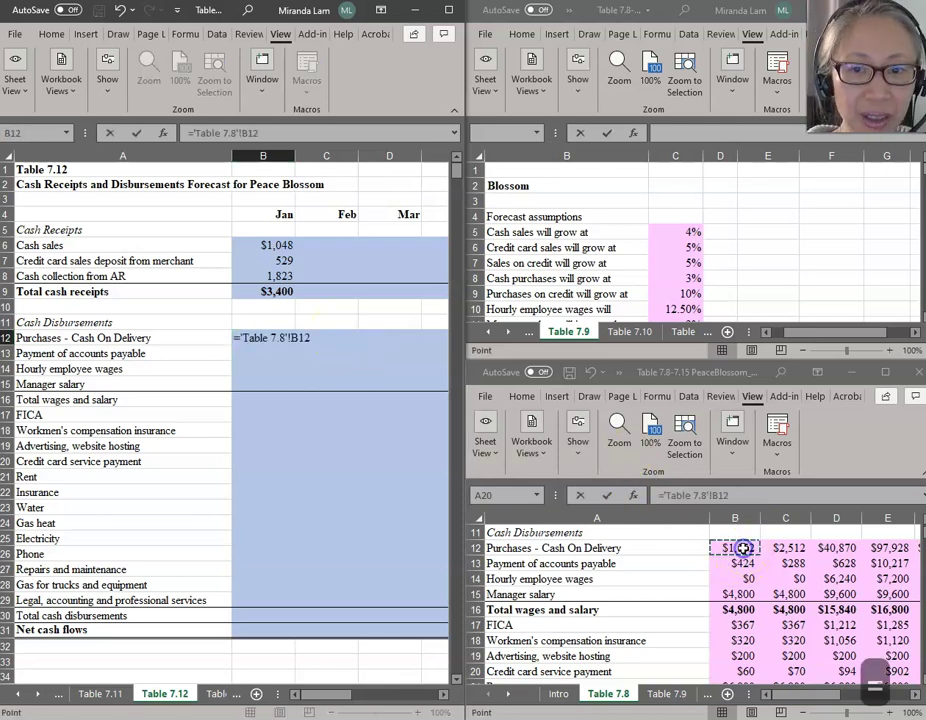
pyautogui.write('*(')
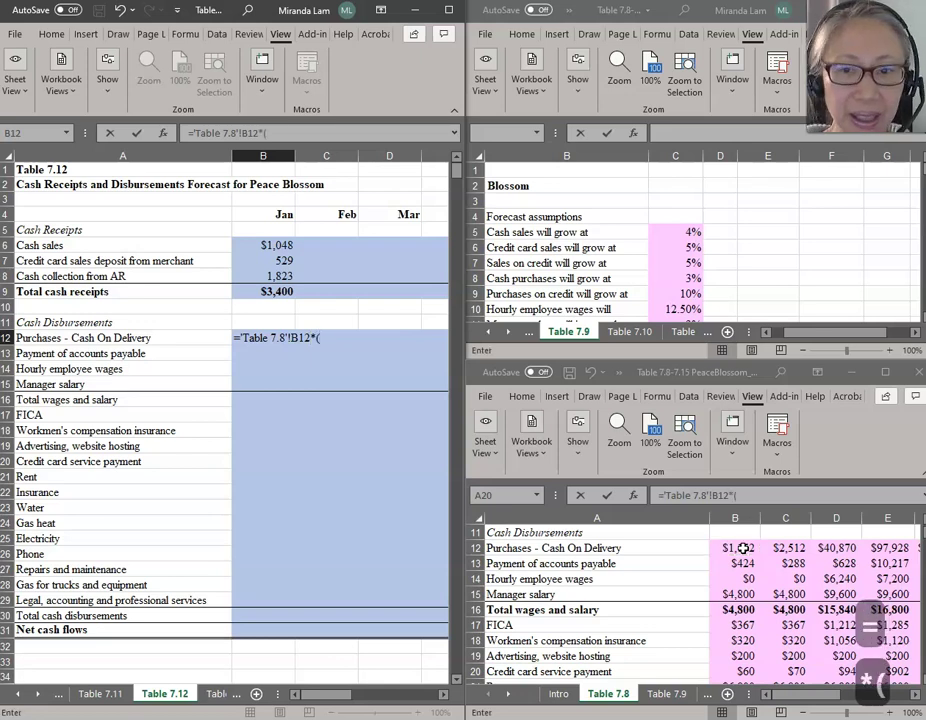
pyautogui.write('1+')
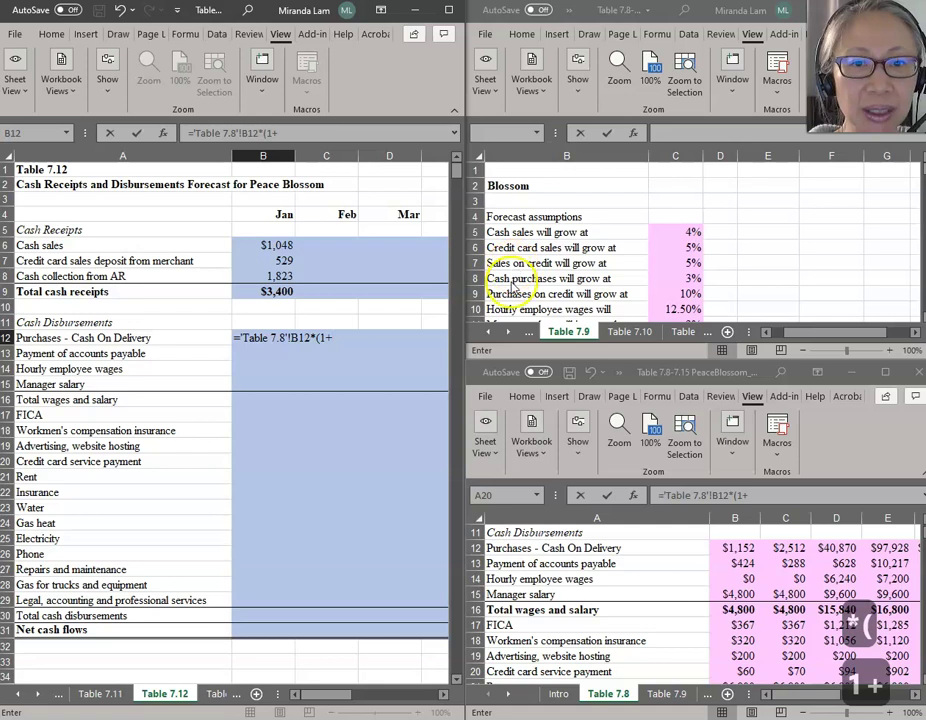
pyautogui.click(684, 277)
pyautogui.click(684, 277)
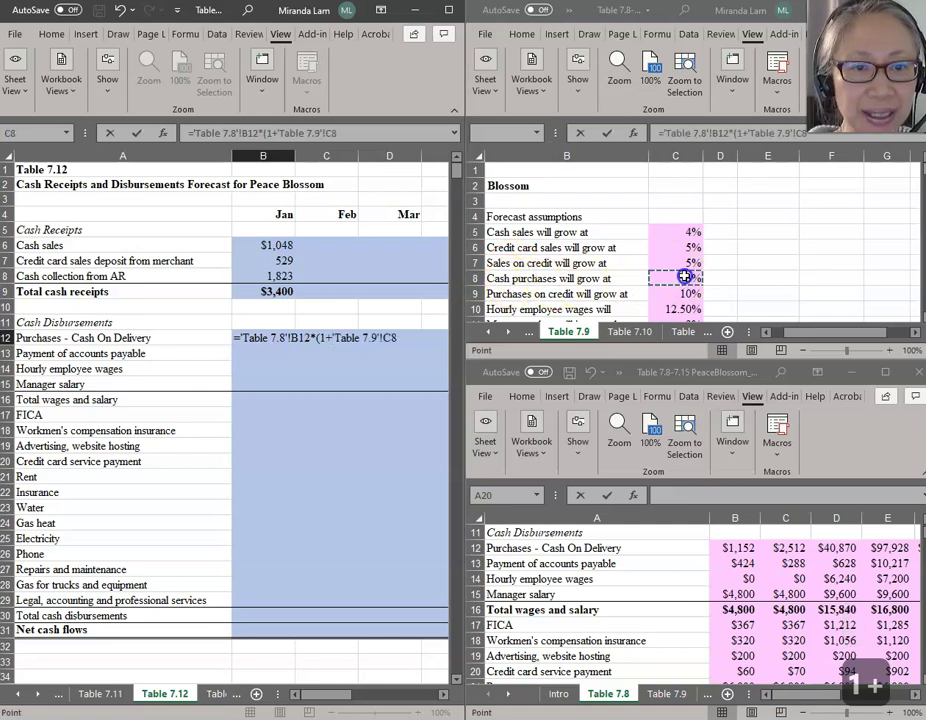
pyautogui.press('F4')
pyautogui.write(')')
pyautogui.press('Return')
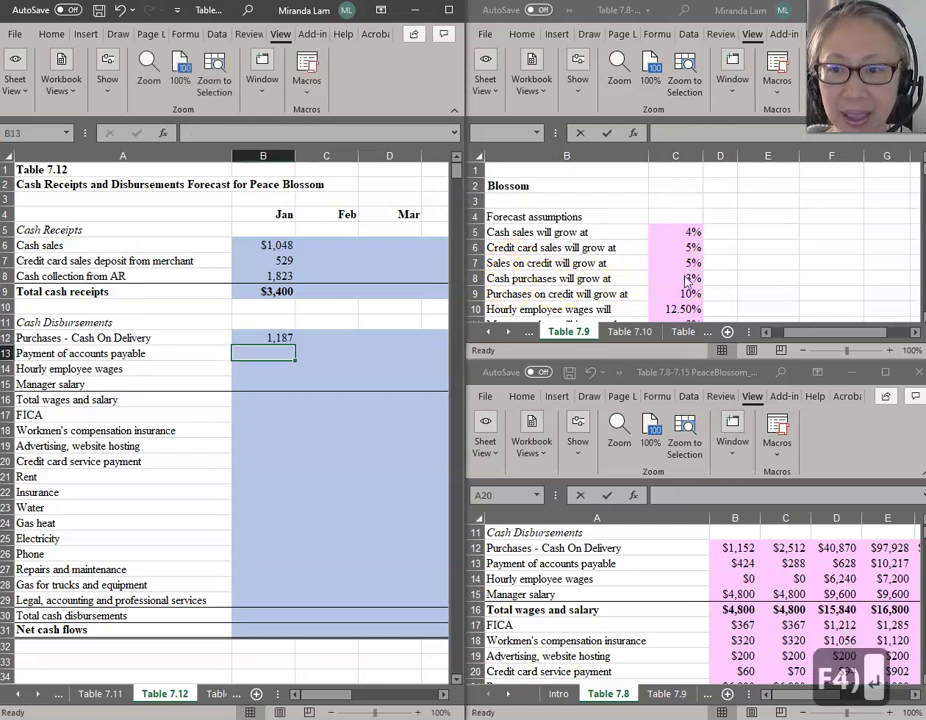
# - Enter the January accounts payable payment forecast in cell B13 as ='Table 7.8'!B13*(1+'Table 7.9'!$C$9)
pyautogui.write('=')
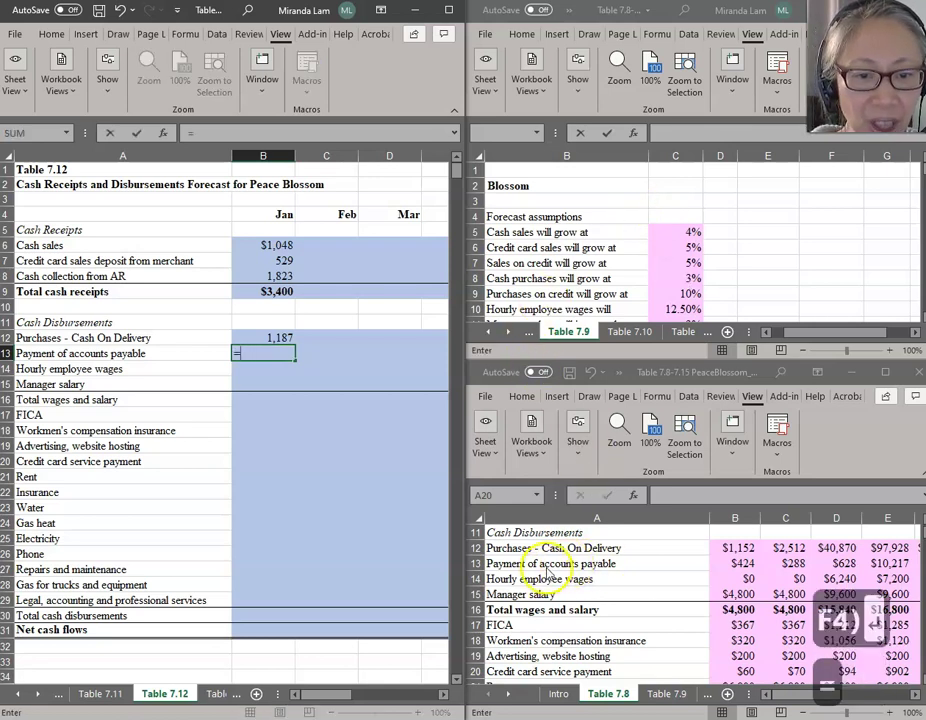
pyautogui.click(738, 566)
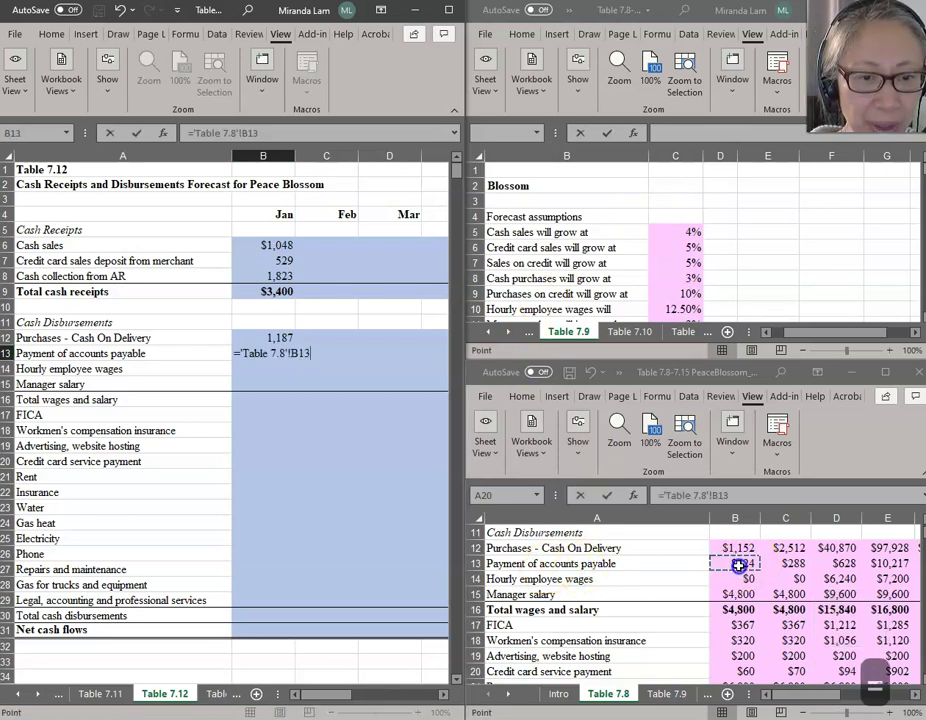
pyautogui.write('*(1+')
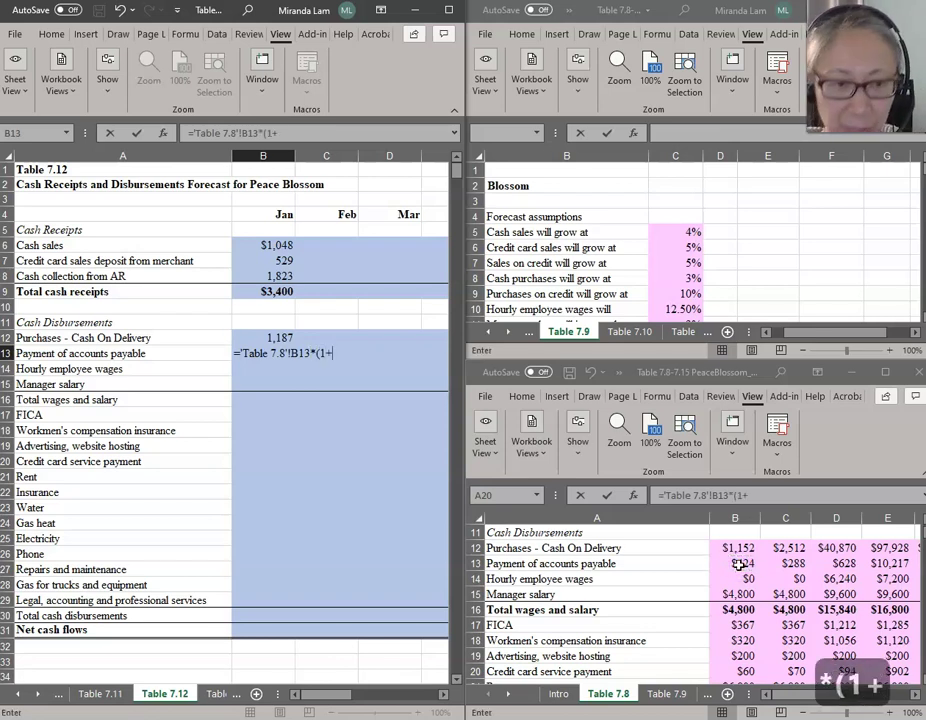
pyautogui.click(675, 294)
pyautogui.press('F4')
pyautogui.write(')')
pyautogui.press('Return')
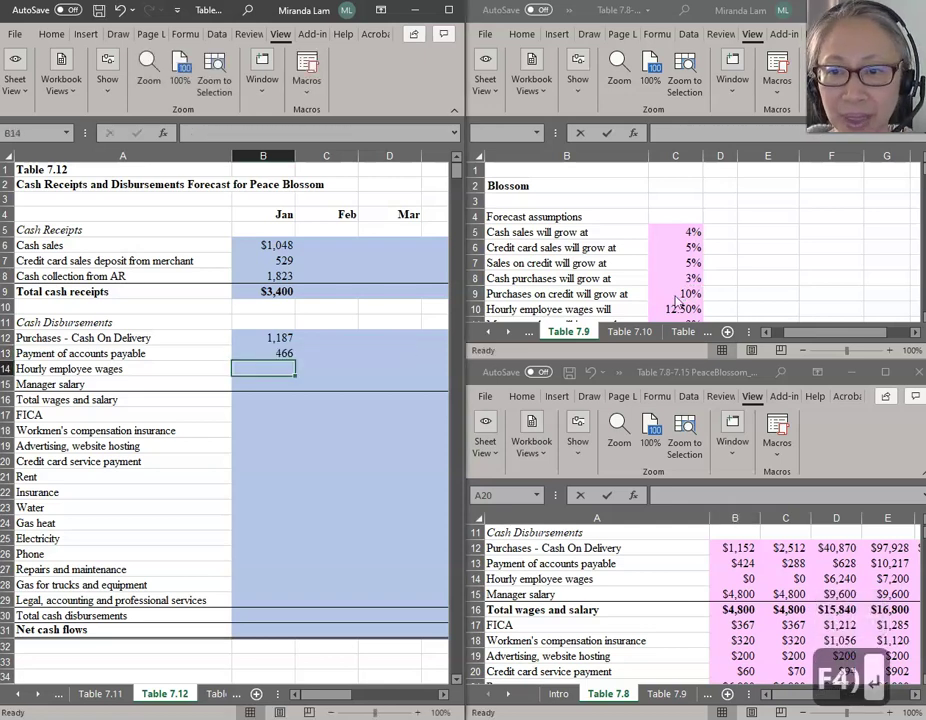
# - Enter the January hourly employee wages forecast in cell B14 as ='Table 7.8'!B14*(1+'Table 7.9'!$C$10)
pyautogui.write('=')
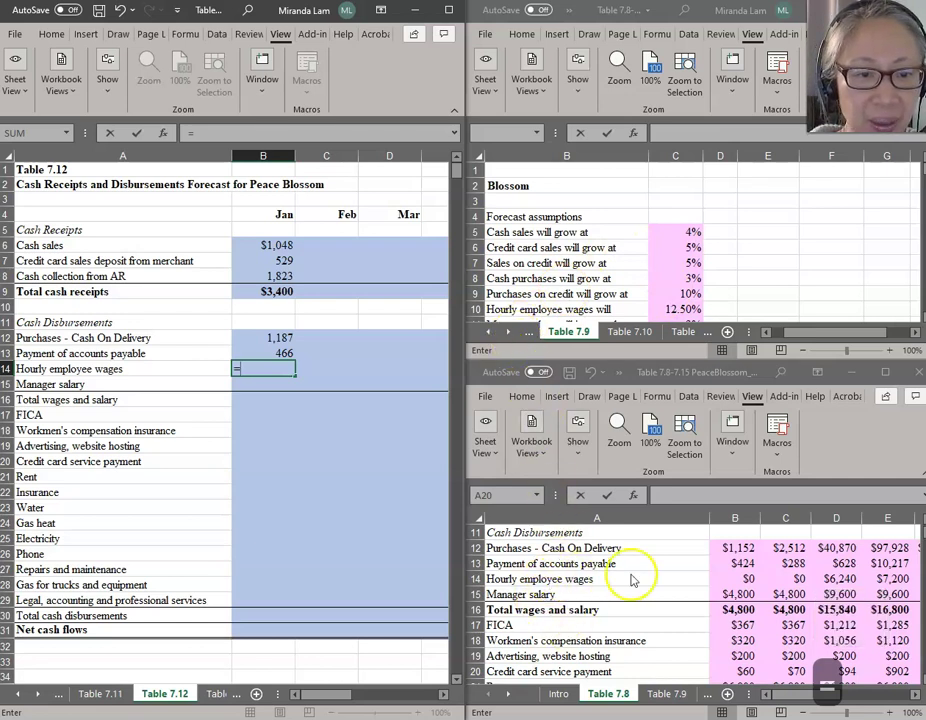
pyautogui.click(735, 578)
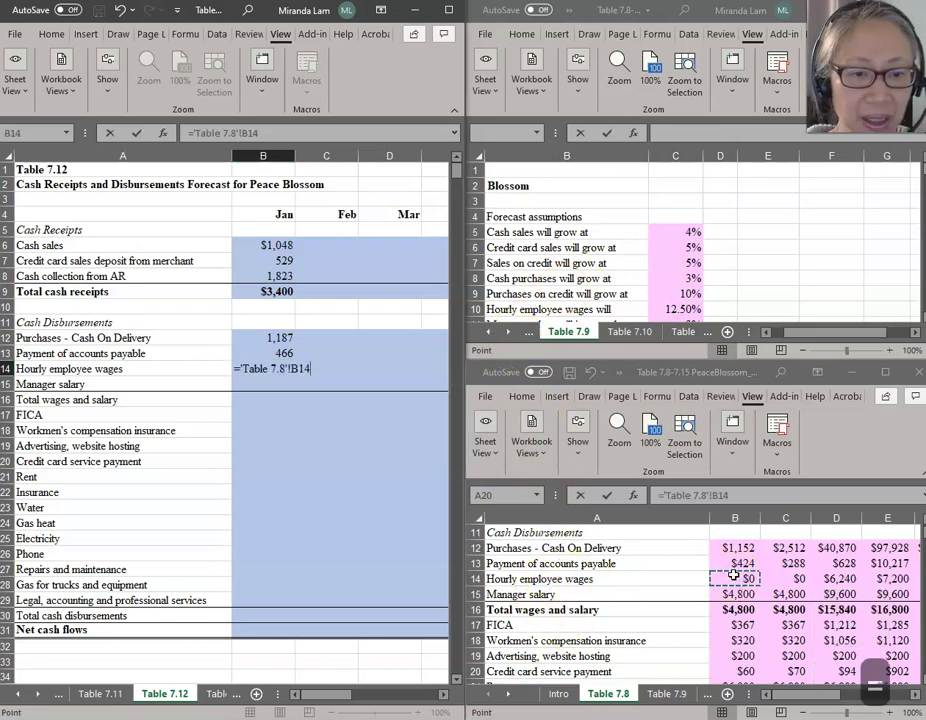
pyautogui.write('*(1+')
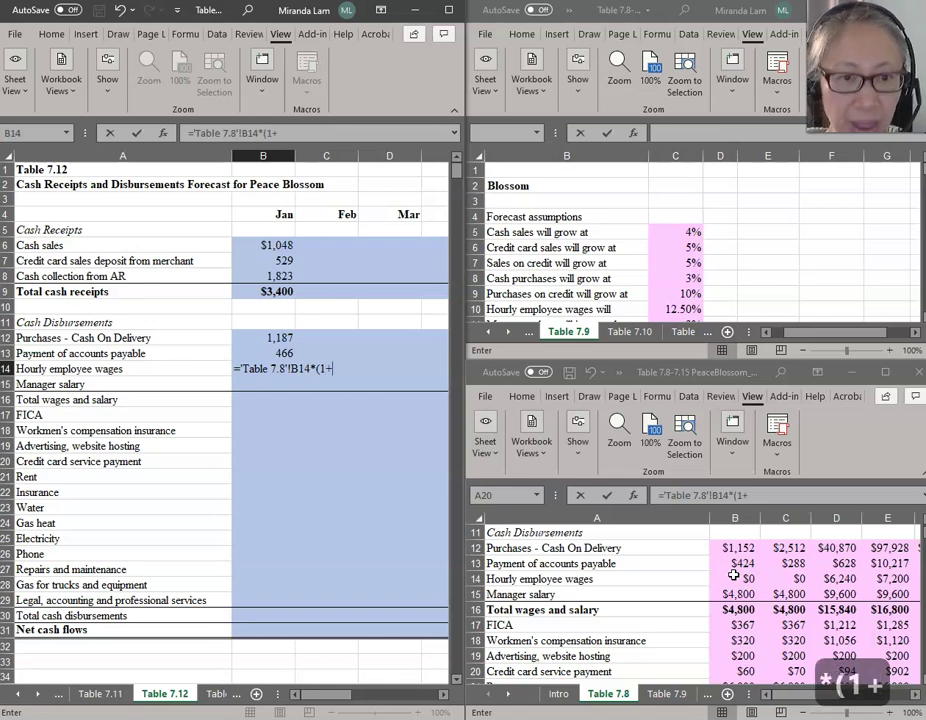
pyautogui.click(685, 309)
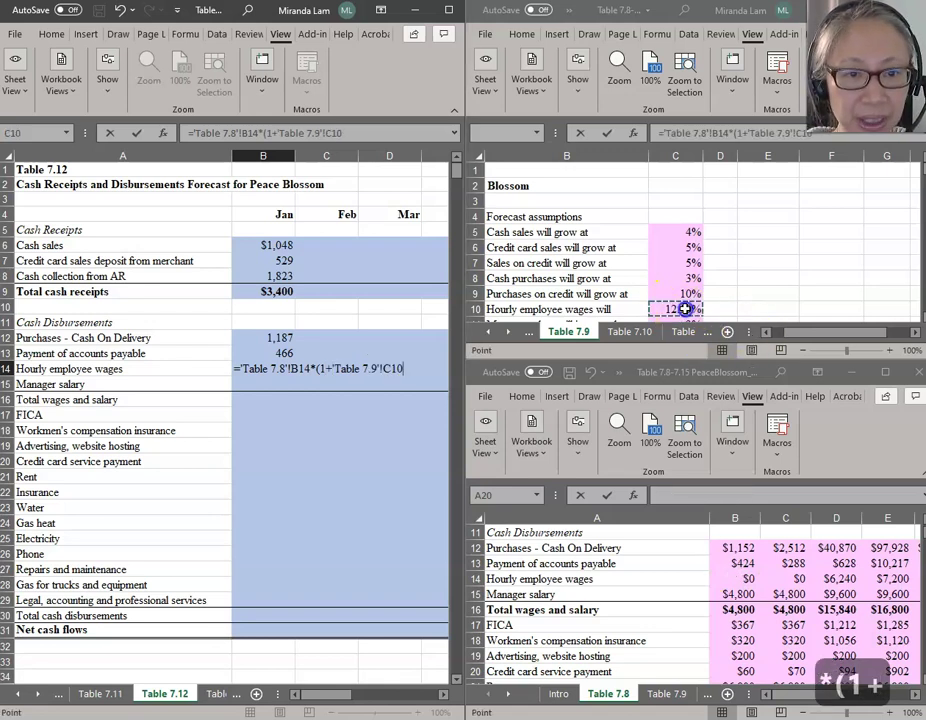
pyautogui.press('F4')
pyautogui.write(')')
pyautogui.press('Return')
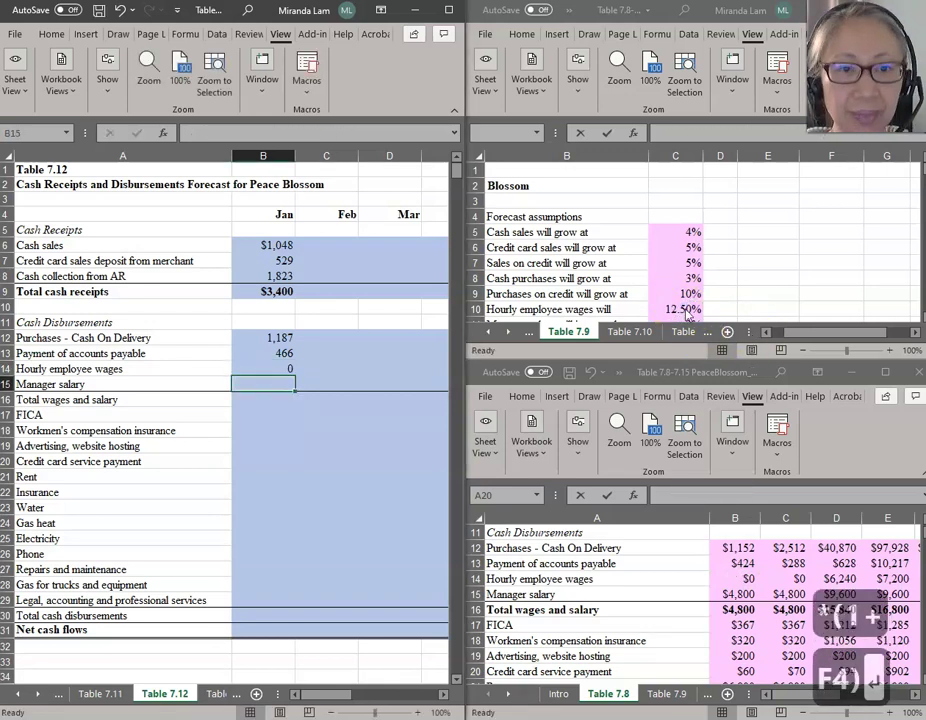
# - Enter the January manager salary forecast in cell B15 as ='Table 7.8'!B15*(1+'Table 7.9'!$C$11)
pyautogui.click(688, 290)
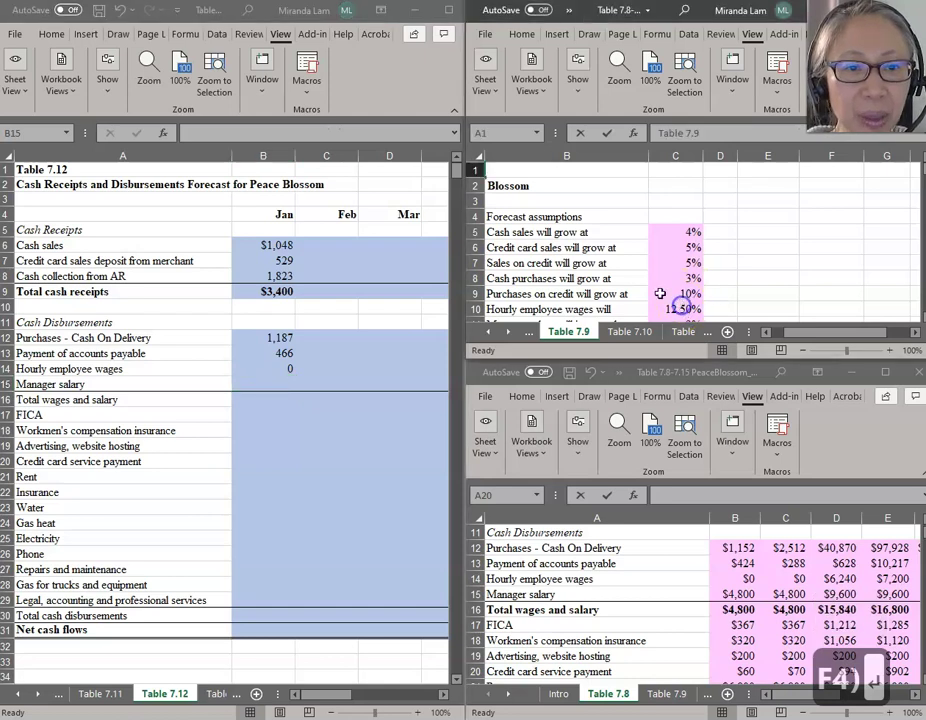
pyautogui.scroll(-2, 687, 279)
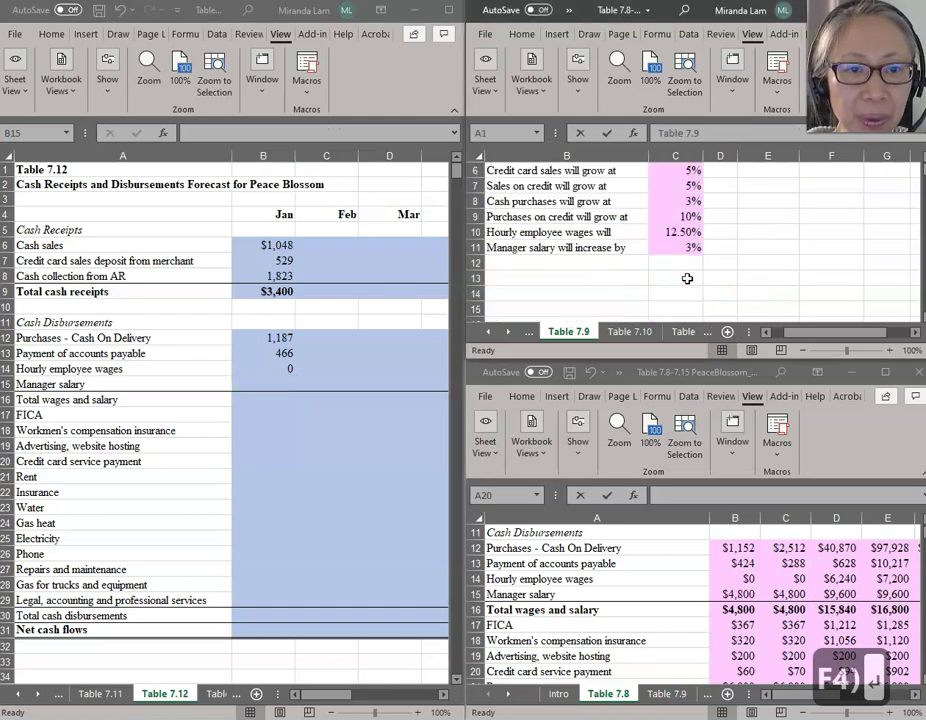
pyautogui.click(597, 267)
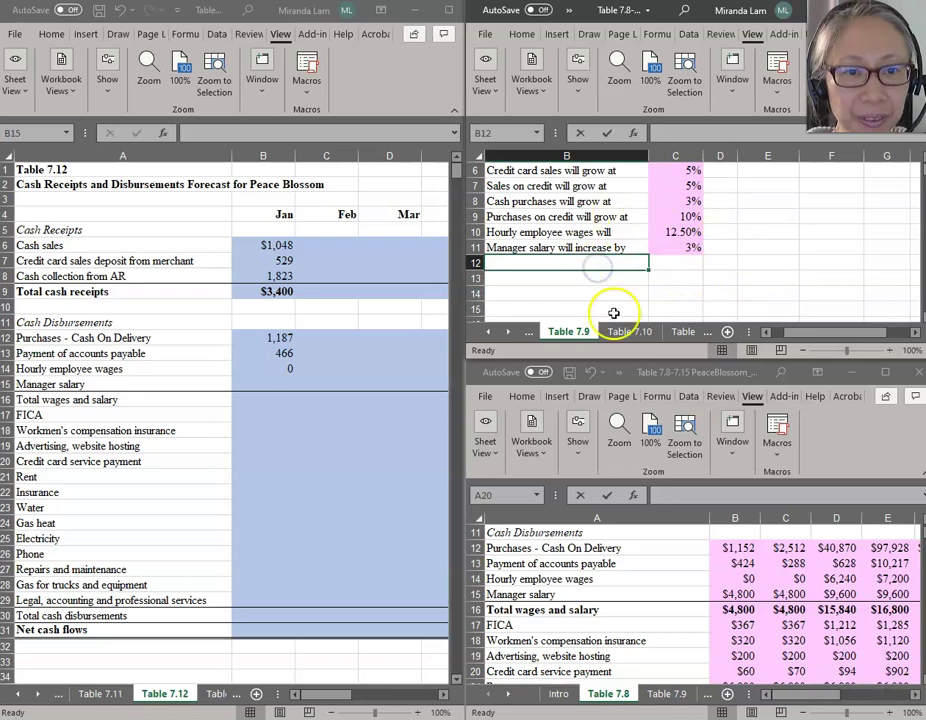
pyautogui.click(275, 383)
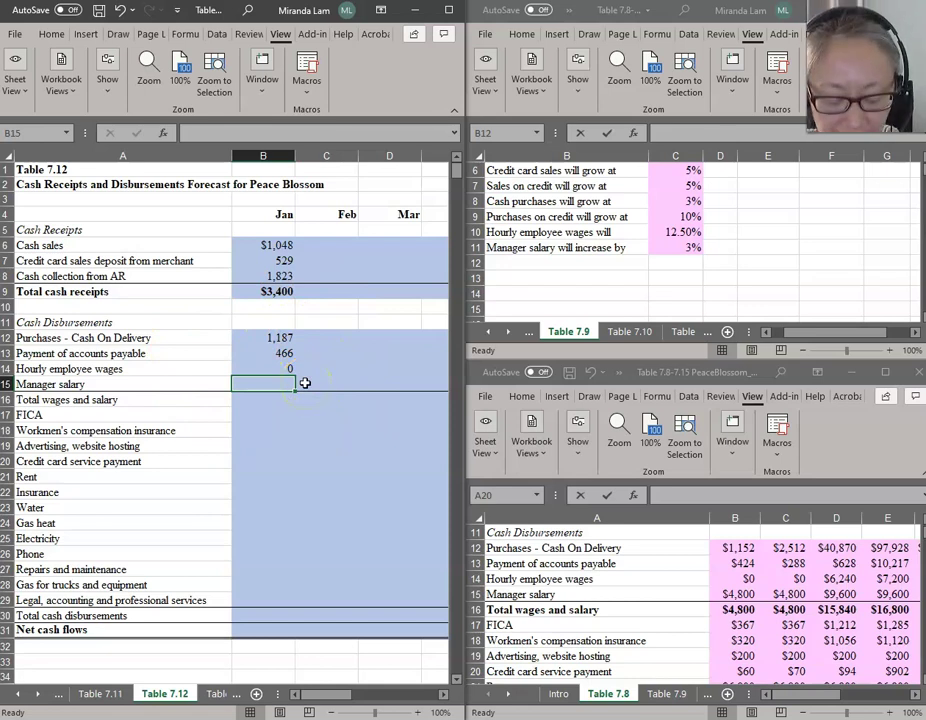
pyautogui.write('=')
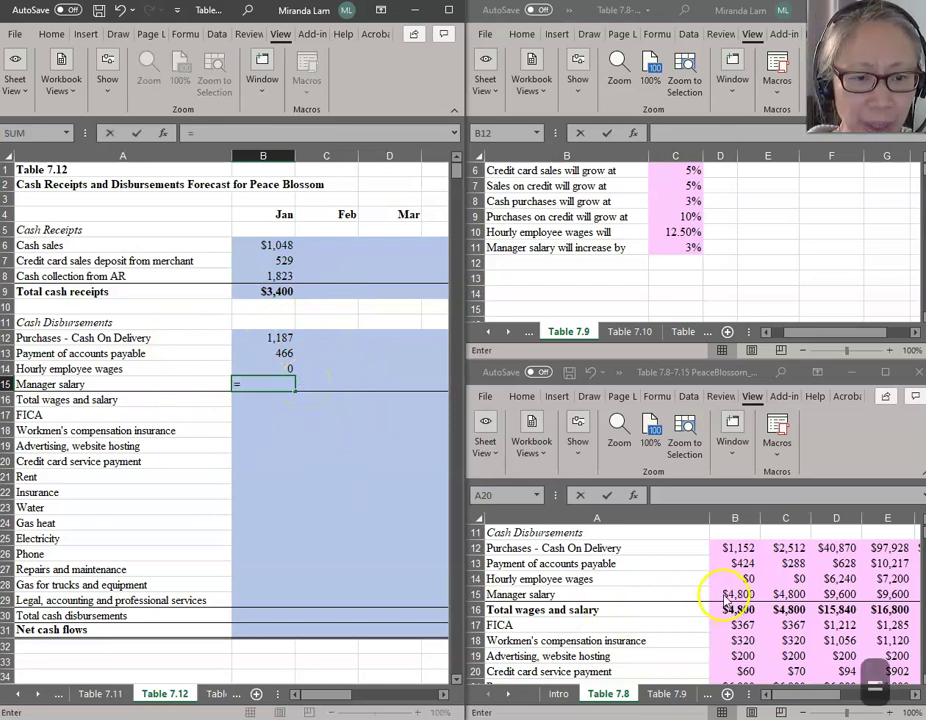
pyautogui.click(729, 595)
pyautogui.write('*(1+')
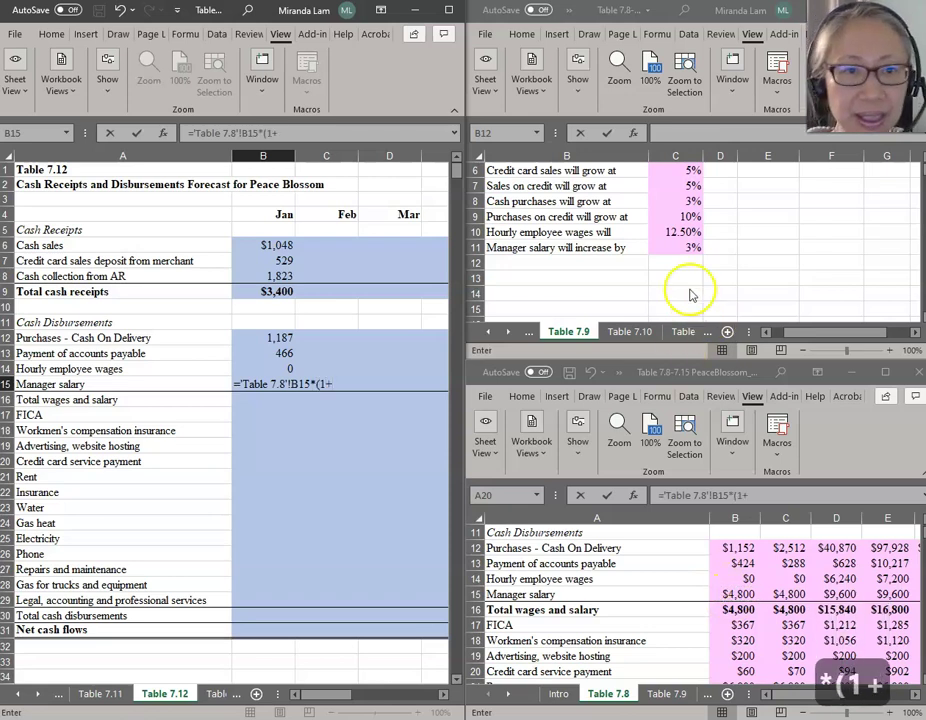
pyautogui.click(672, 246)
pyautogui.press('F4')
pyautogui.write(')')
pyautogui.press('Return')
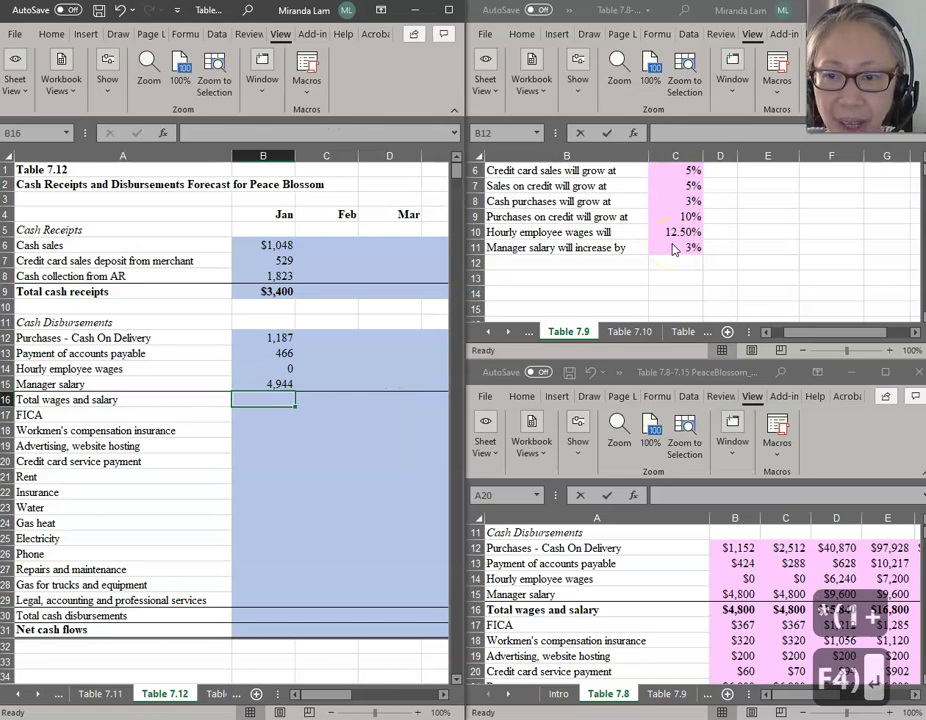
# - Total January wages and salary in cell B16 of Table 7.12 with =B14+B15
pyautogui.write('=')
pyautogui.press('Up')
pyautogui.press('Up')
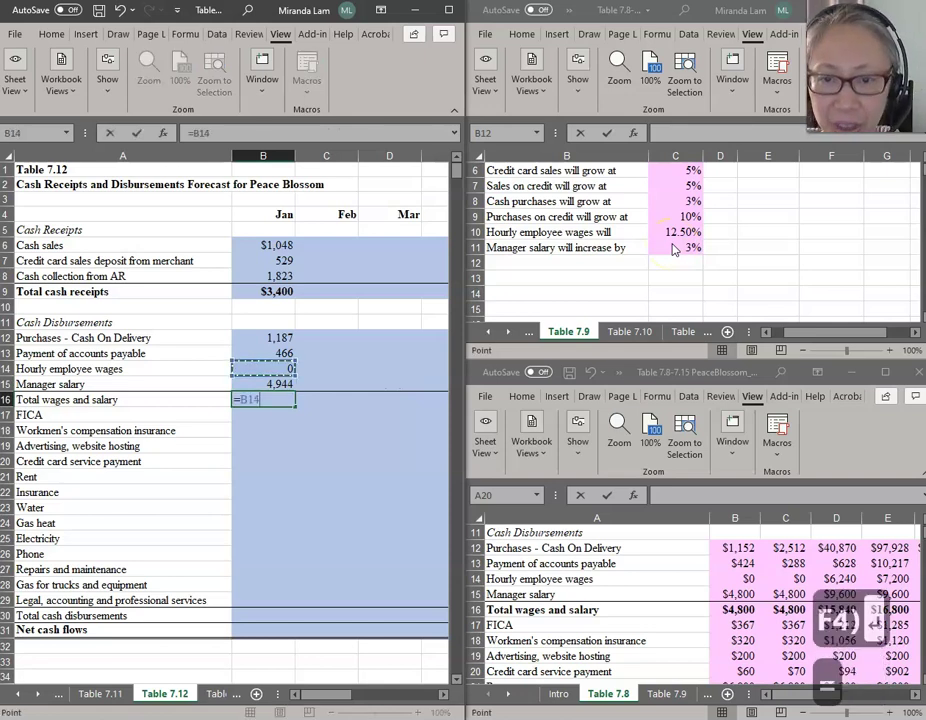
pyautogui.write('+')
pyautogui.press('Up')
pyautogui.press('Return')
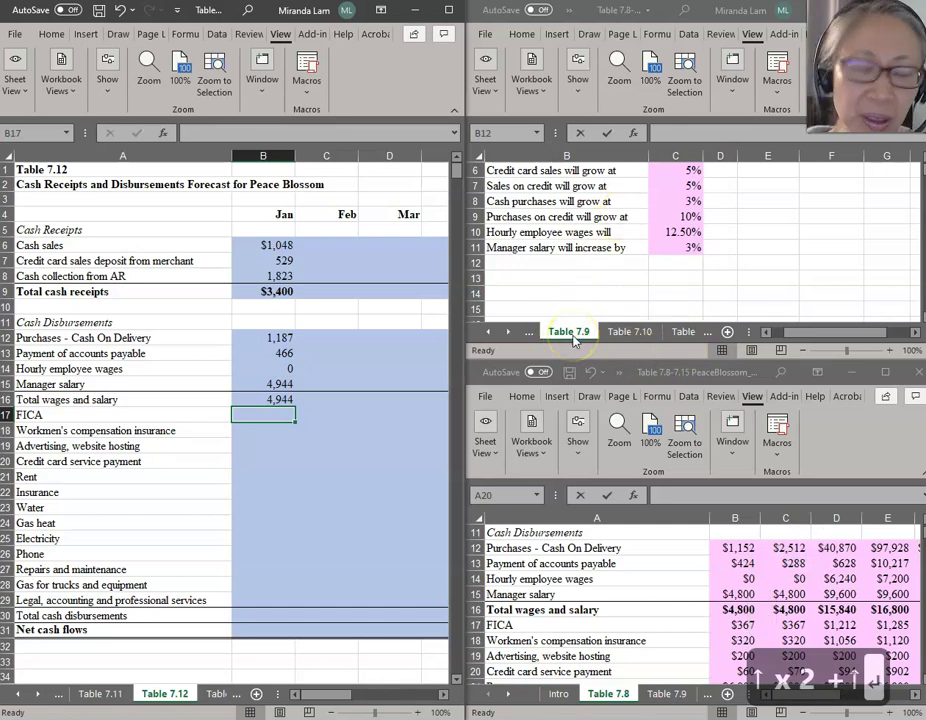
# - Enter the January FICA forecast in cell B17 as =B16*'Table 7.10'!$C$4, using the FICA rate from the Table 7.10 sheet
pyautogui.click(627, 333)
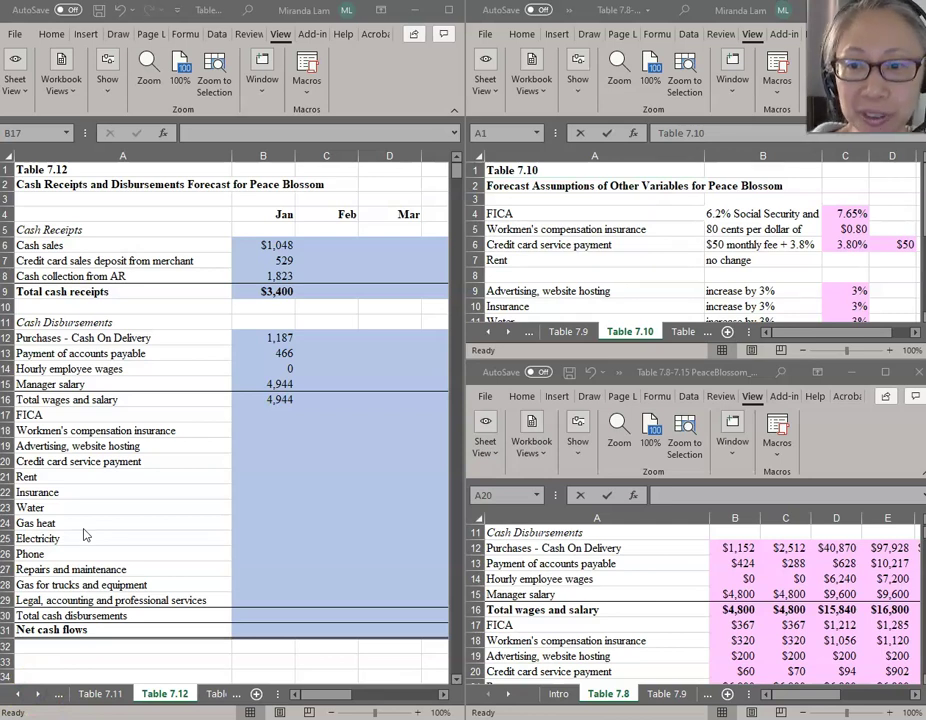
pyautogui.click(258, 415)
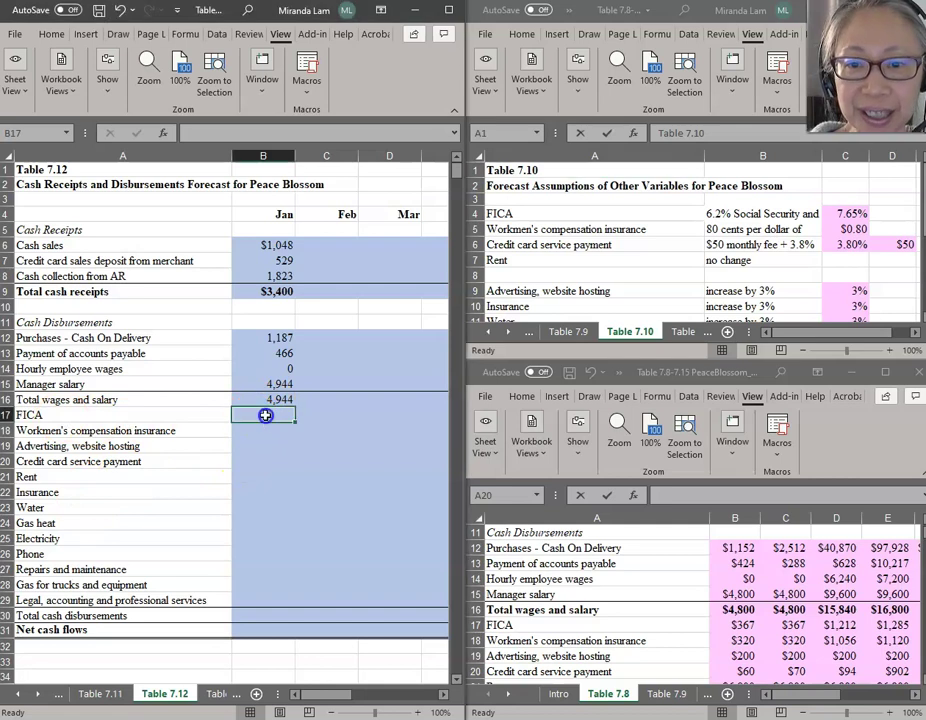
pyautogui.write('=')
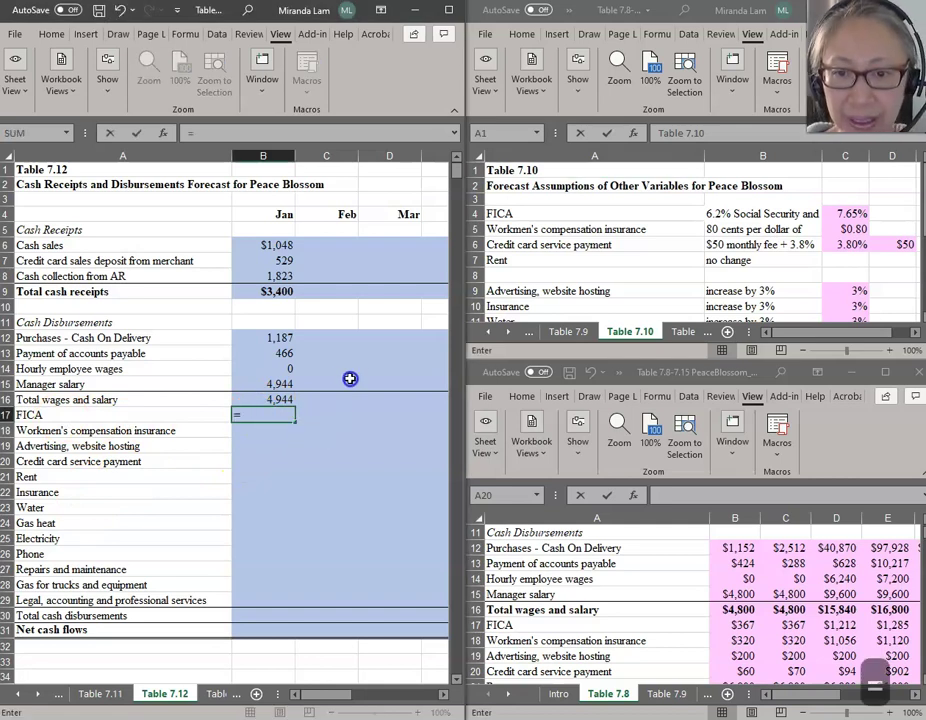
pyautogui.click(278, 398)
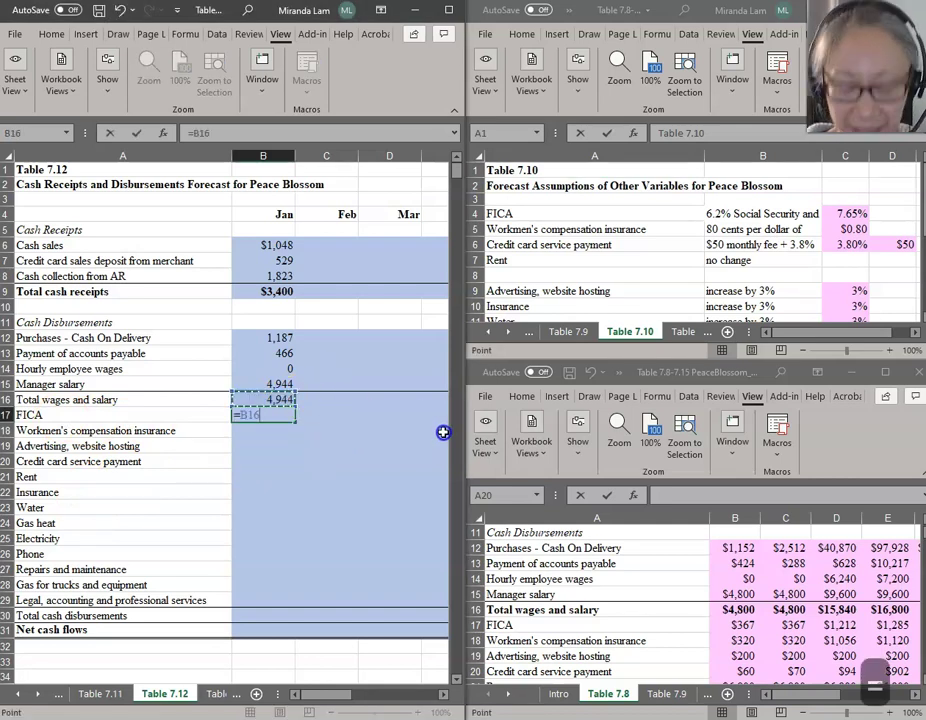
pyautogui.write('*')
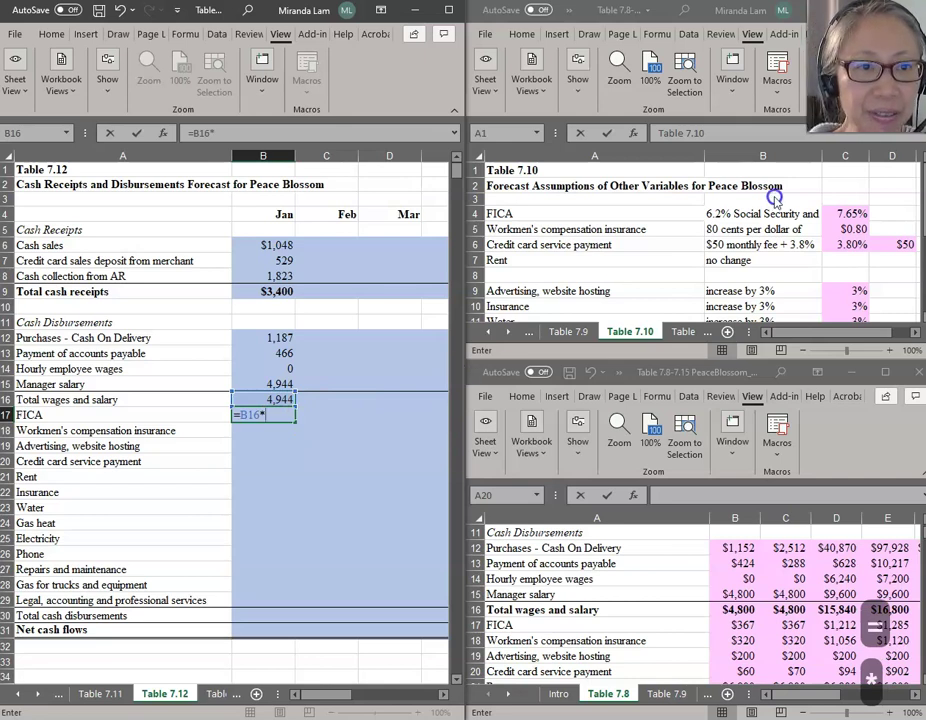
pyautogui.click(852, 214)
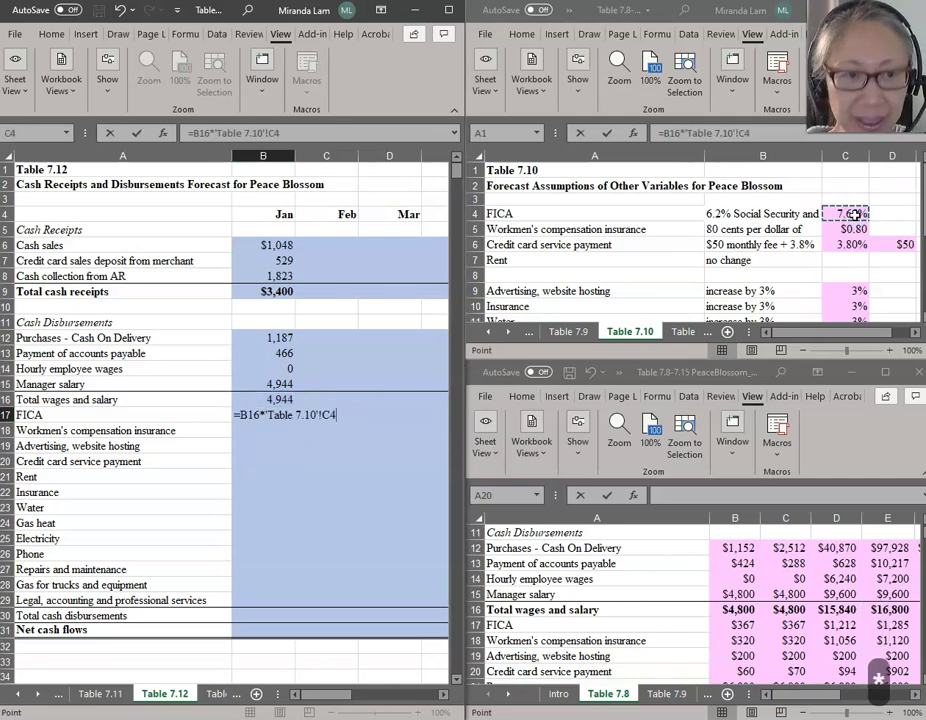
pyautogui.press('F4')
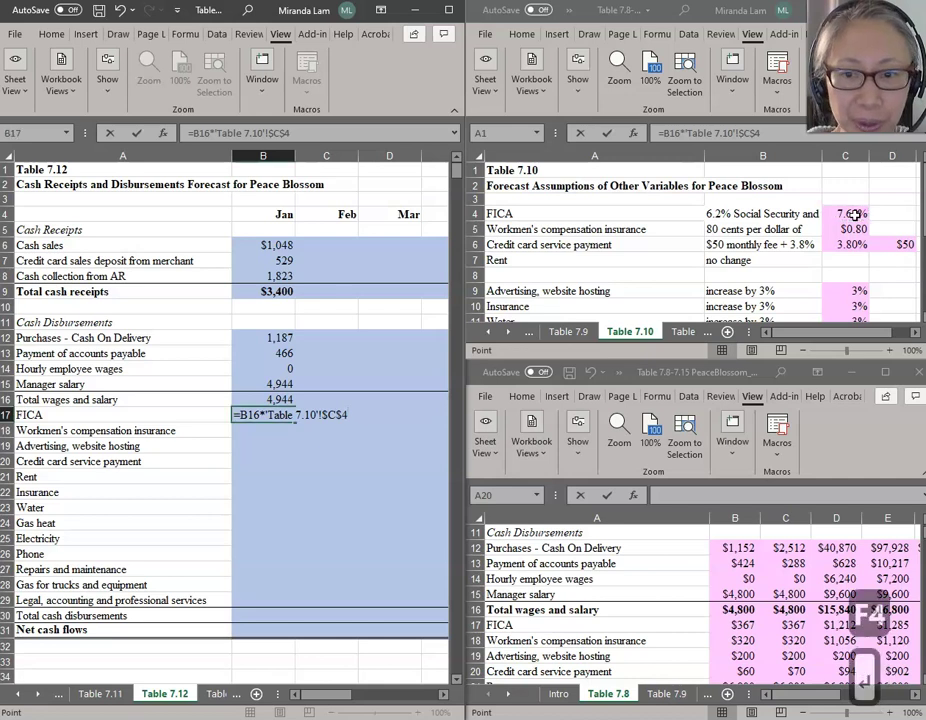
pyautogui.press('Return')
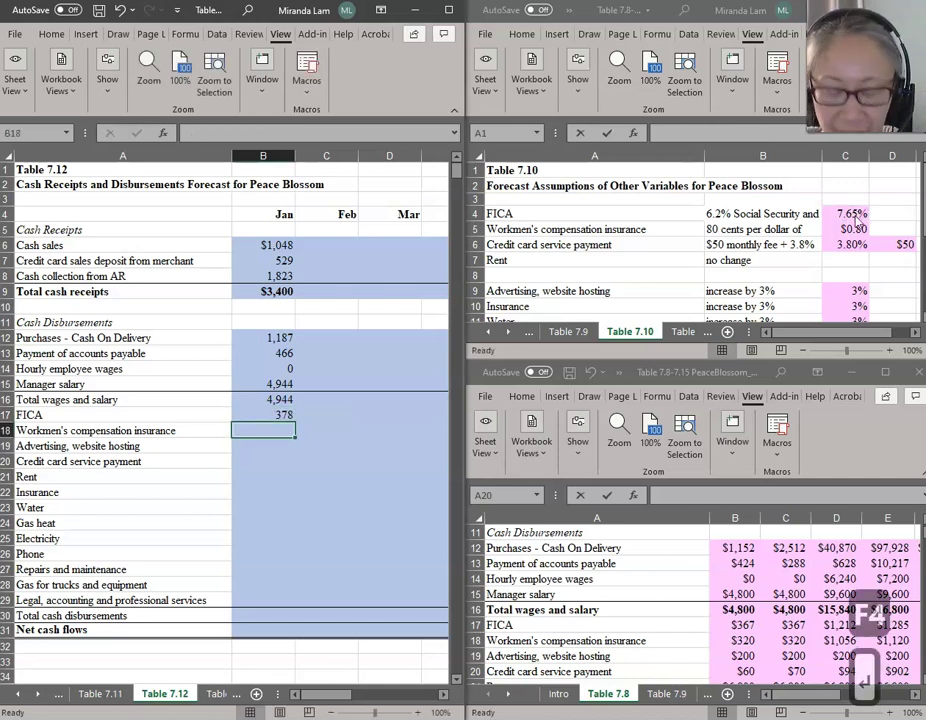
# - Enter the January workmen's compensation insurance forecast in cell B18 as =B16*'Table 7.10'!$C$5/12
pyautogui.write('=')
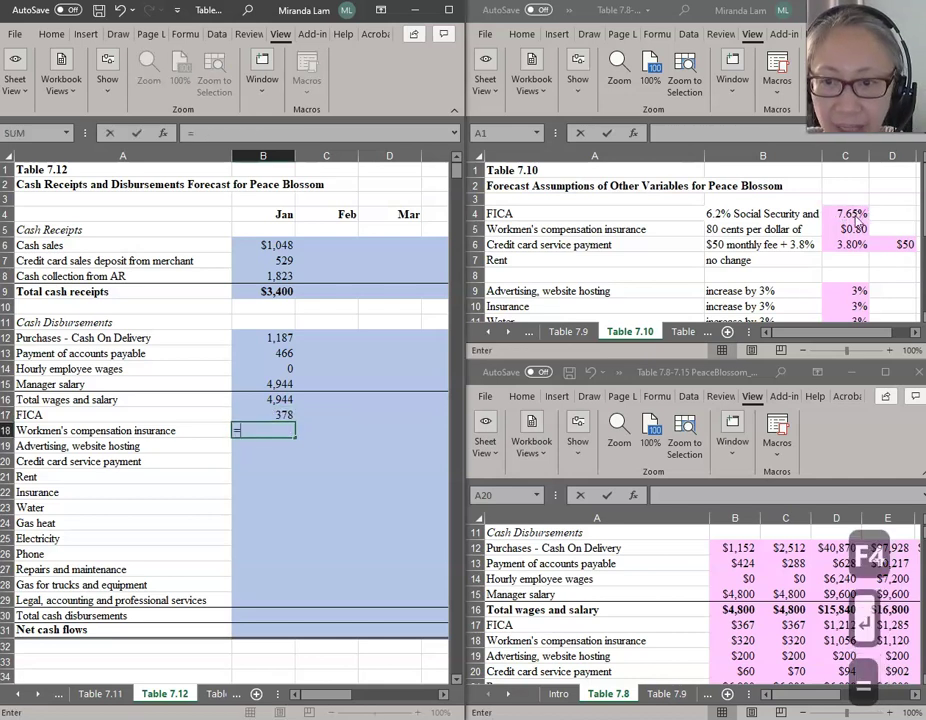
pyautogui.click(283, 399)
pyautogui.write('*')
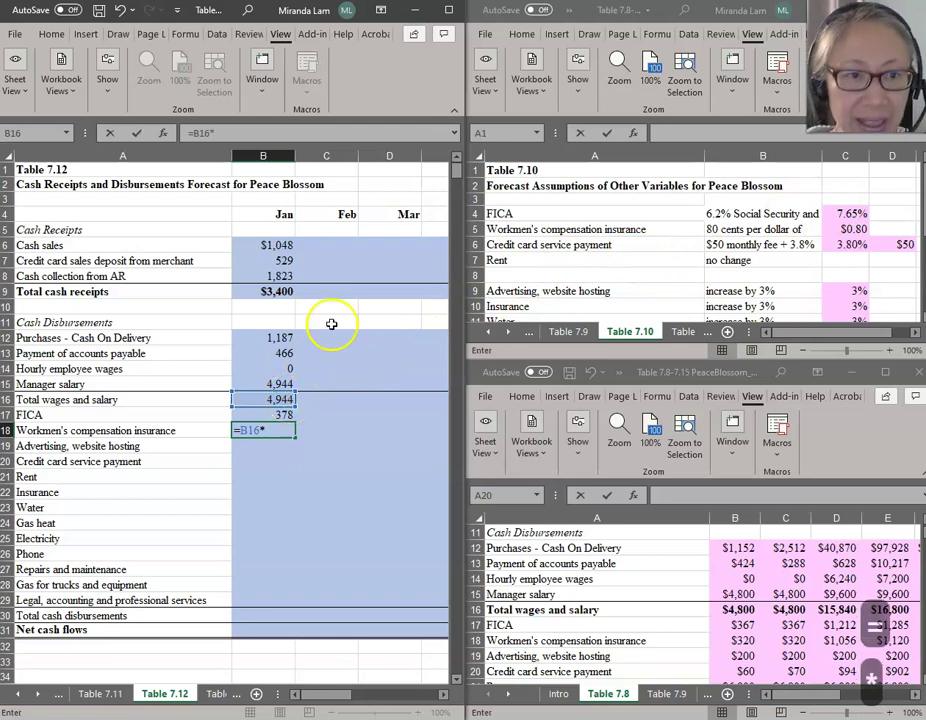
pyautogui.click(847, 229)
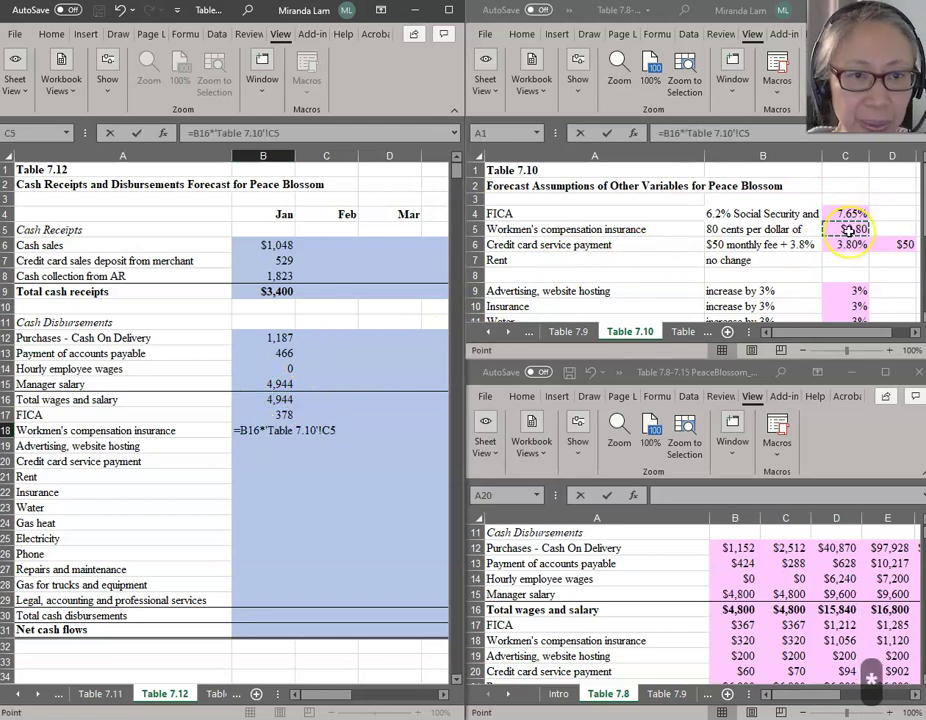
pyautogui.press('F4')
pyautogui.write('/12')
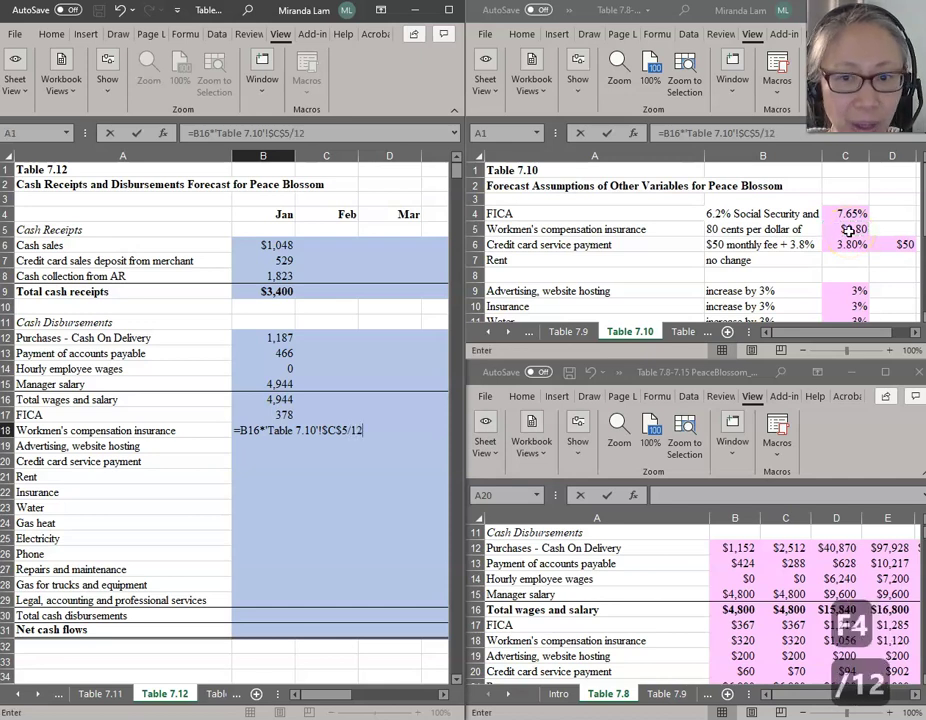
pyautogui.press('Return')
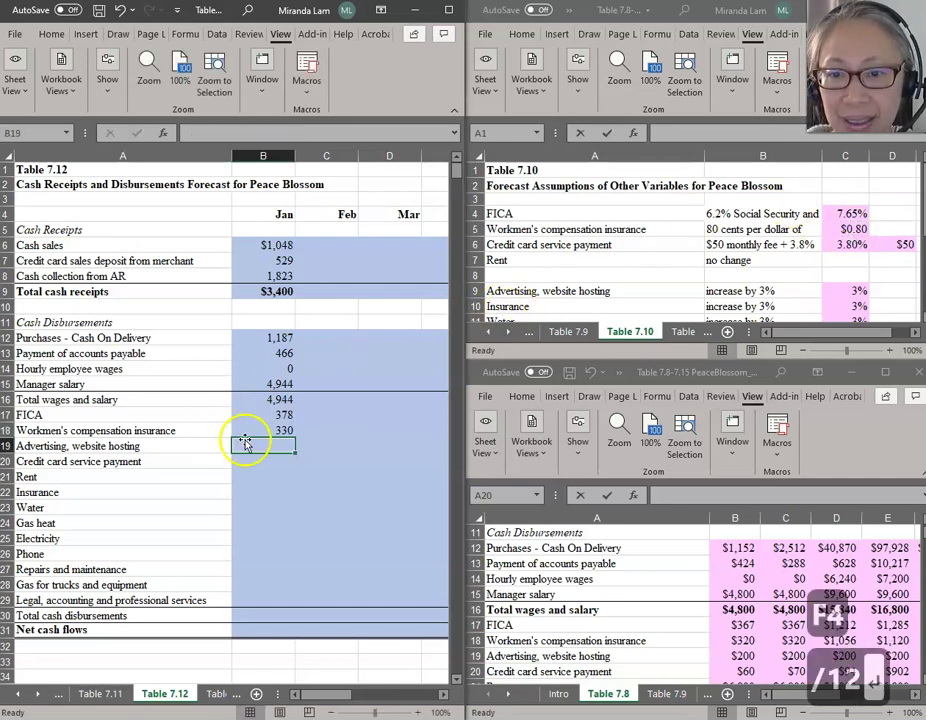
# - Enter the January advertising and website hosting forecast in cell B19 as ='Table 7.8'!B19*(1+'Table 7.10'!$C$9)
pyautogui.write('=')
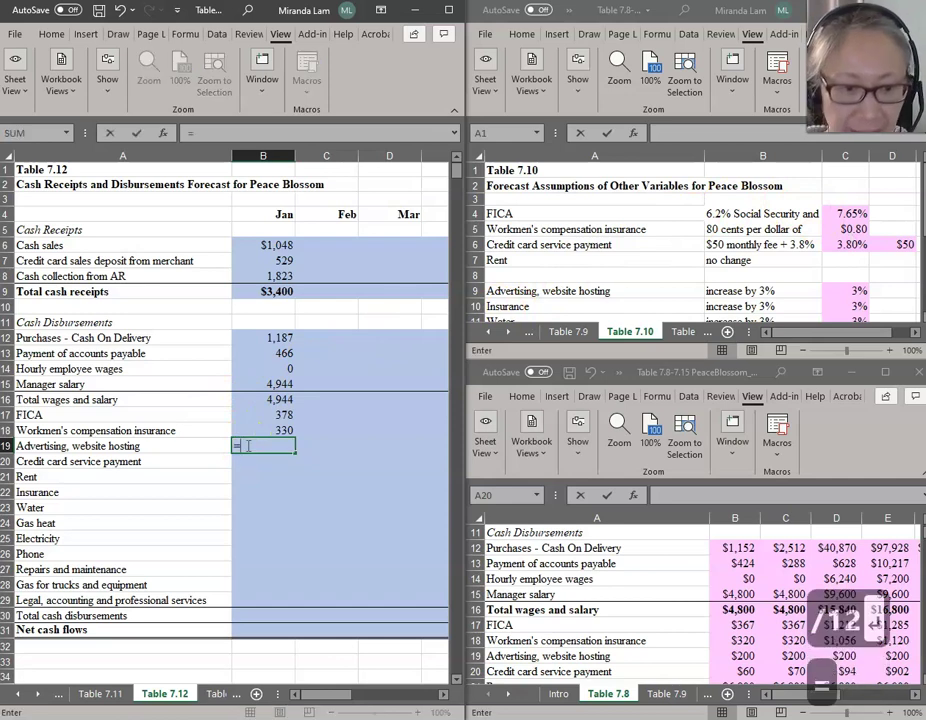
pyautogui.click(720, 656)
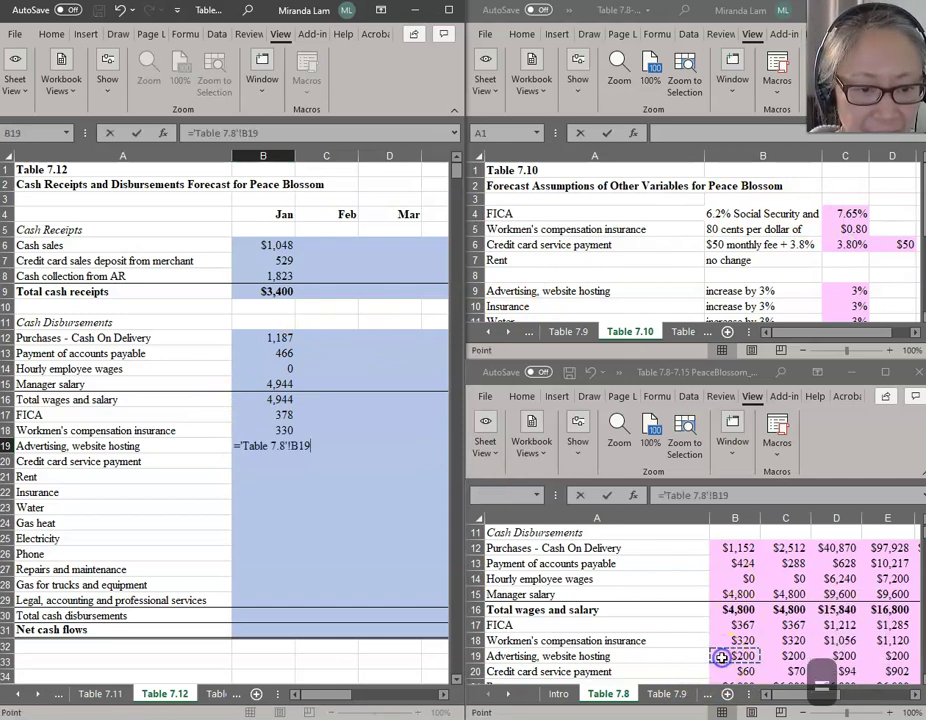
pyautogui.write('*(1+')
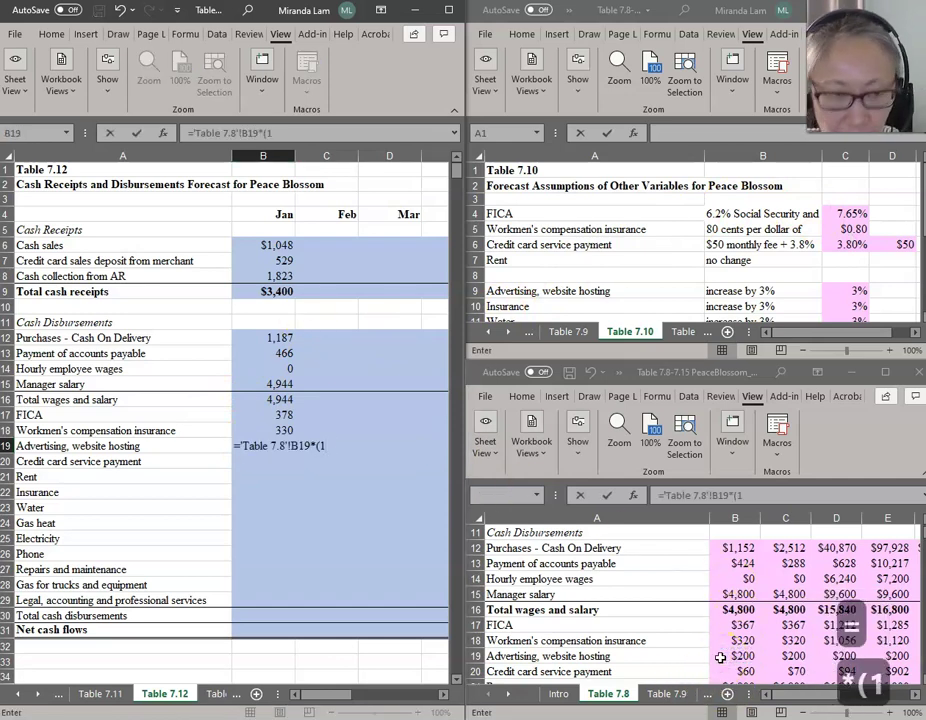
pyautogui.click(831, 293)
pyautogui.press('F4')
pyautogui.write(')')
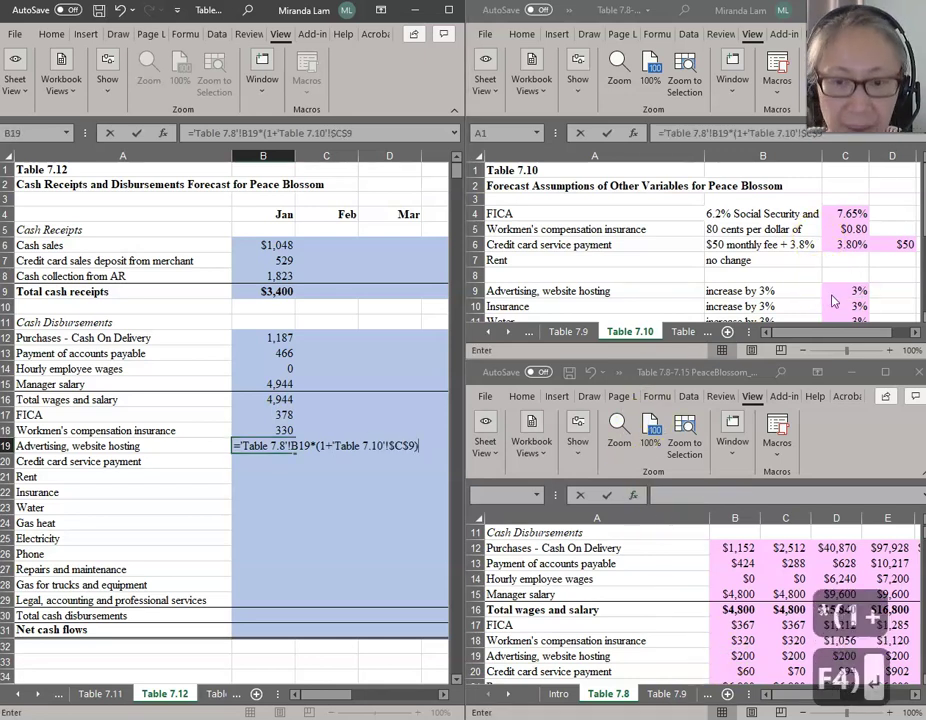
pyautogui.press('Return')
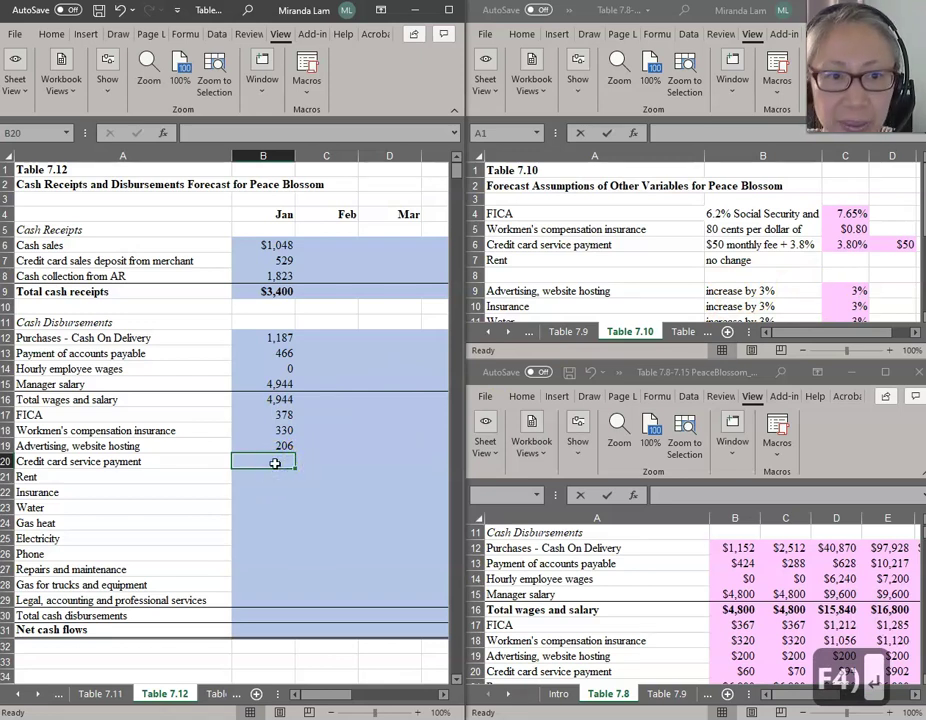
# - Enter the January credit card service payment in cell B20 as ='Table 7.10'!$D$6+B7*'Table 7.10'!$C$6
pyautogui.write('=')
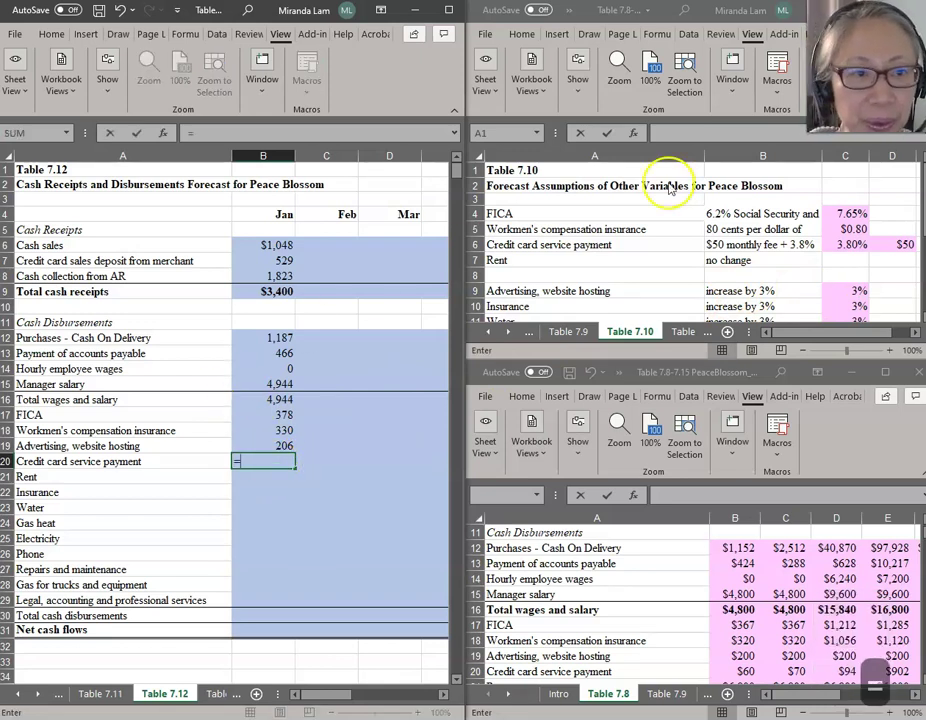
pyautogui.click(903, 246)
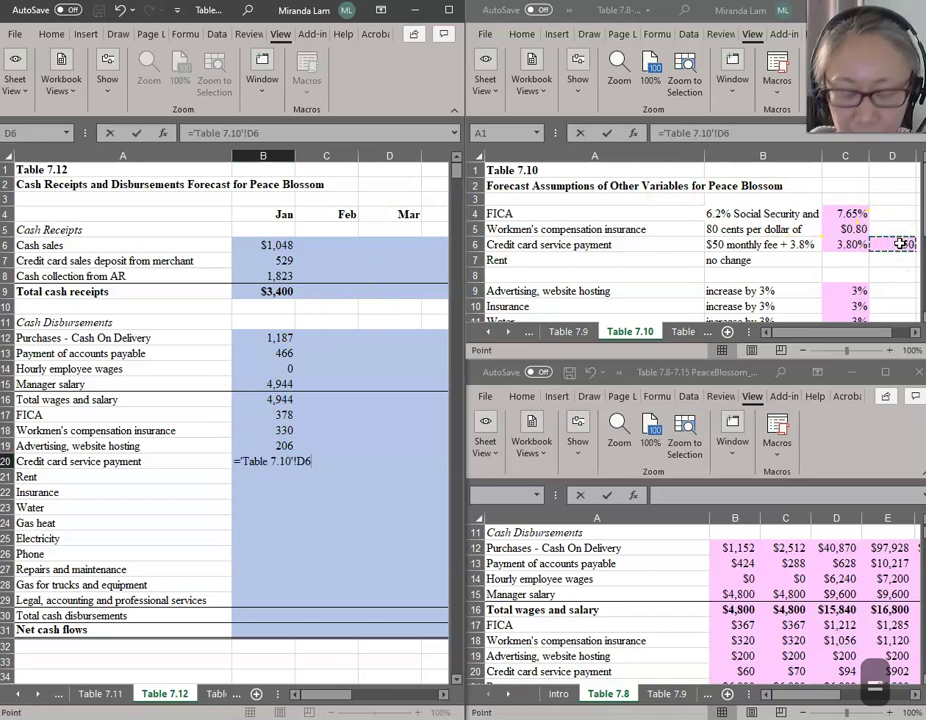
pyautogui.press('F4')
pyautogui.write('+')
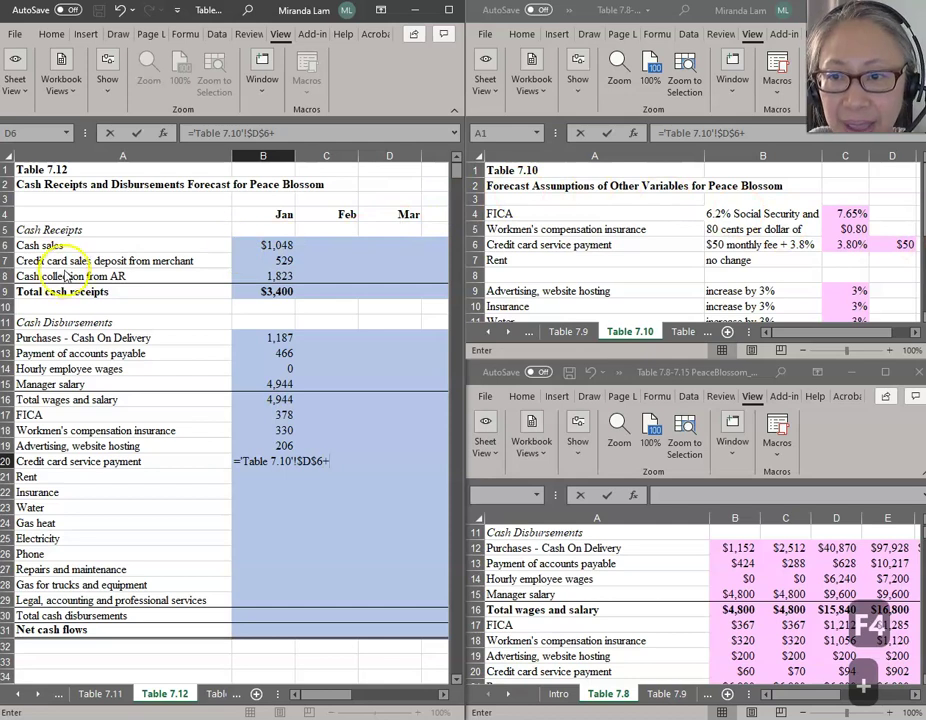
pyautogui.click(259, 260)
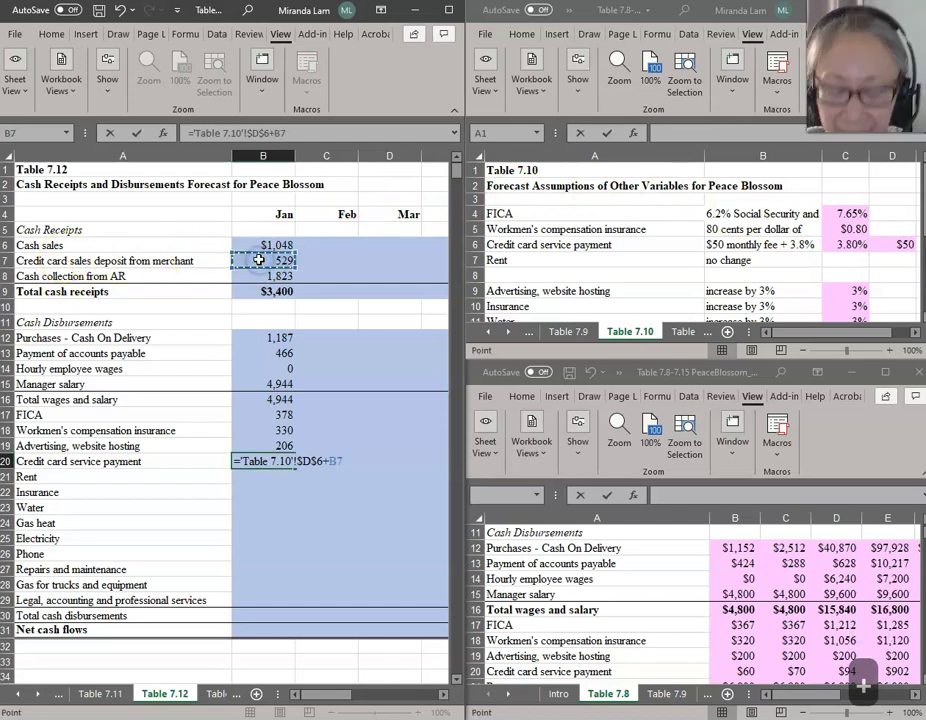
pyautogui.write('*')
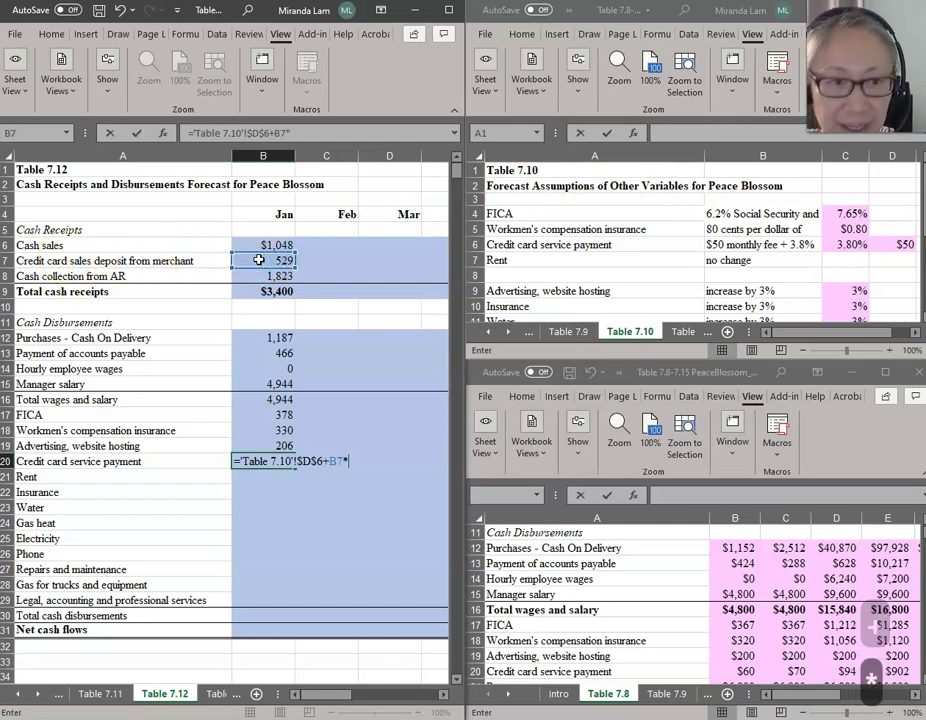
pyautogui.click(853, 245)
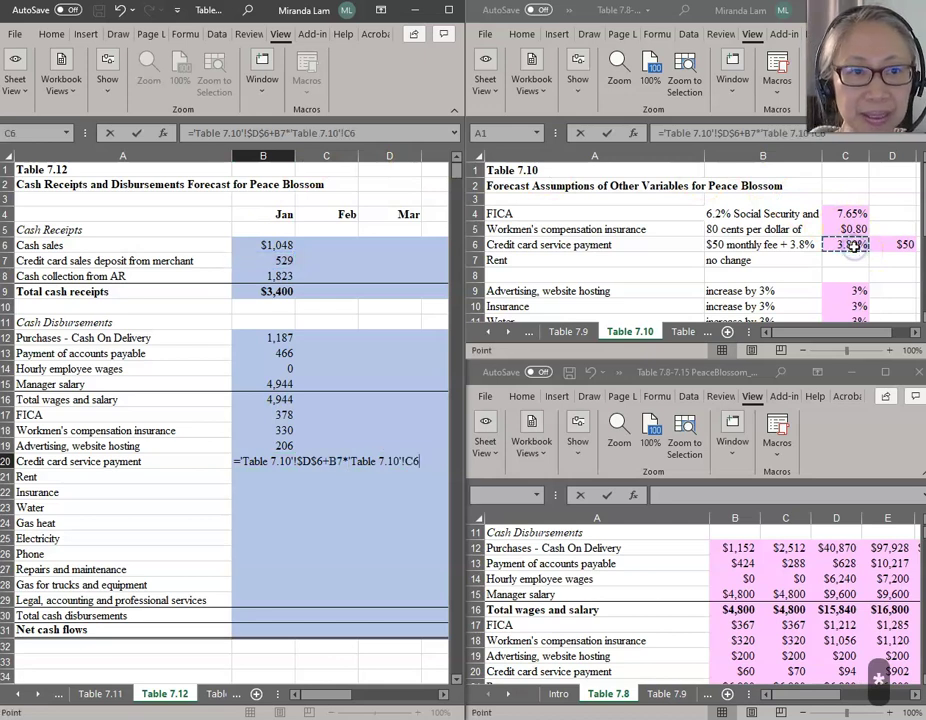
pyautogui.press('F4')
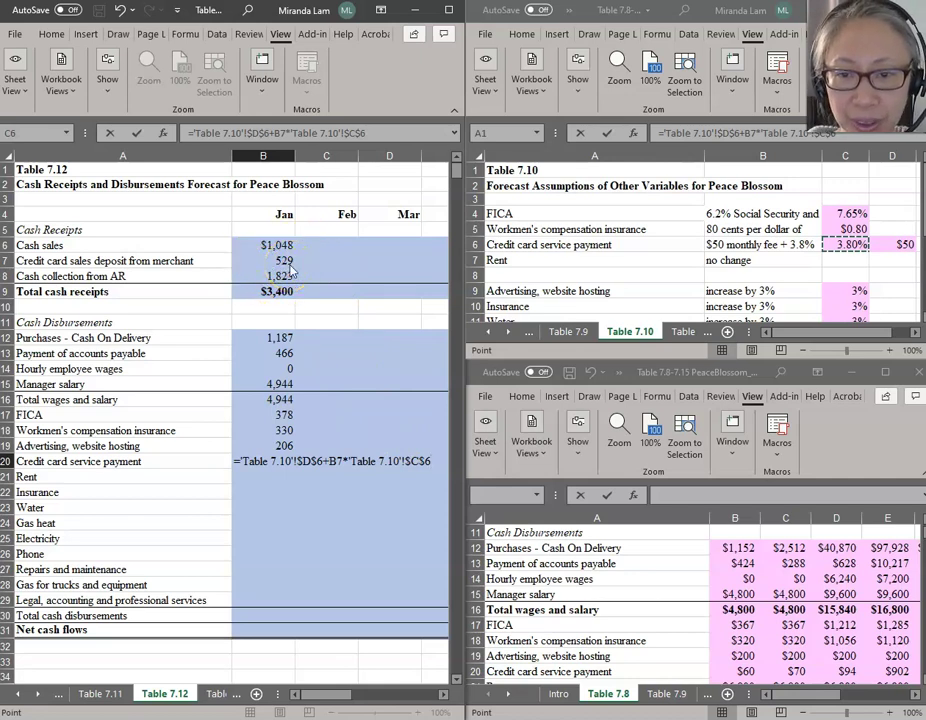
pyautogui.press('Return')
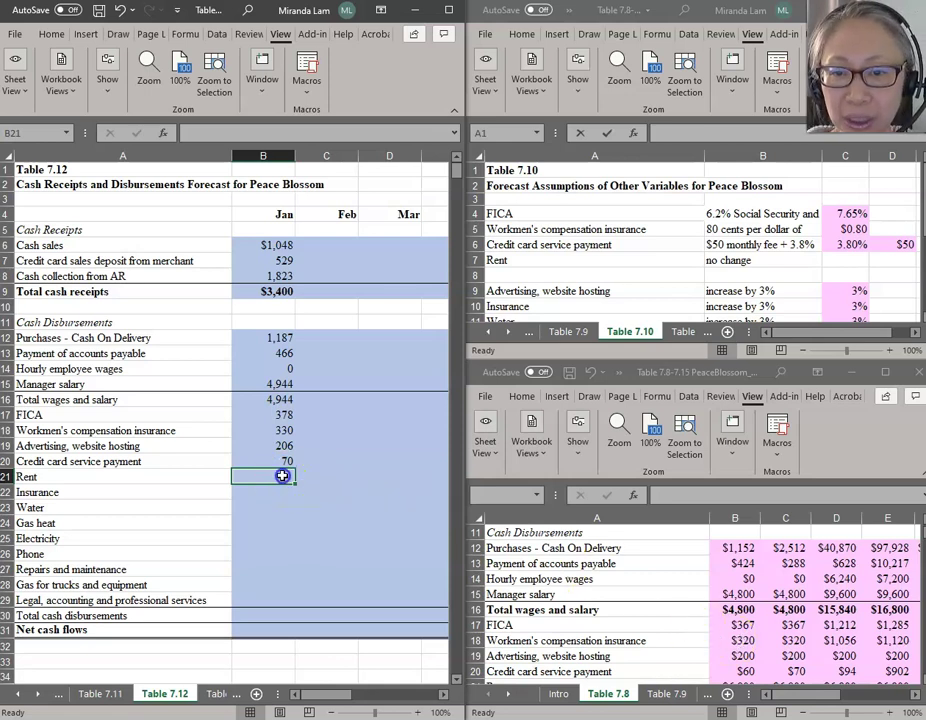
# - Enter the January rent forecast in cell B21 as a direct link to cell B21 on the Table 7.8 sheet
pyautogui.write('=')
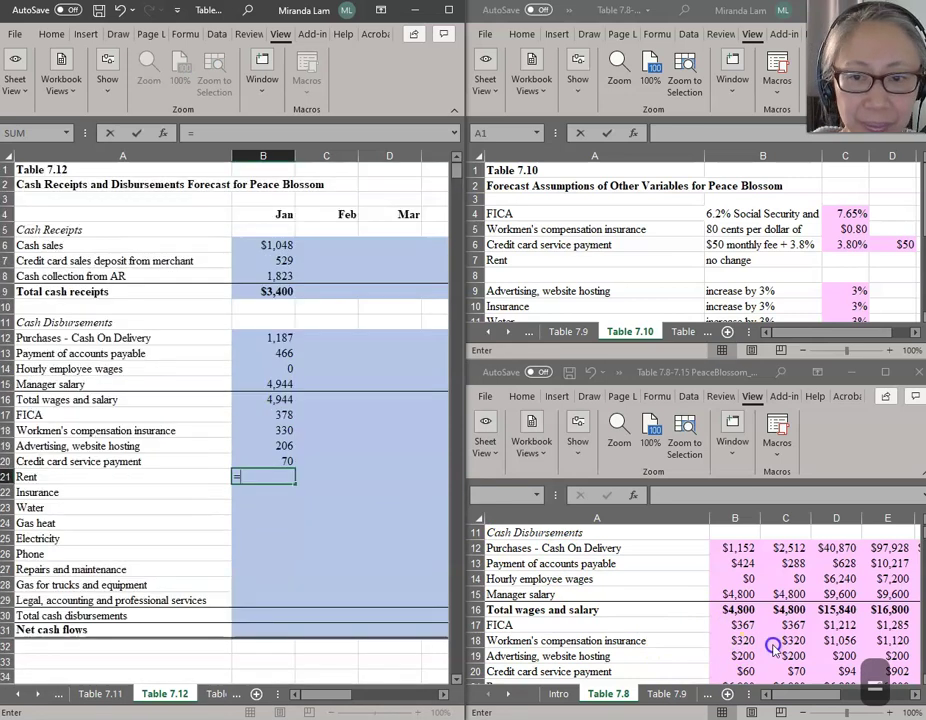
pyautogui.click(740, 625)
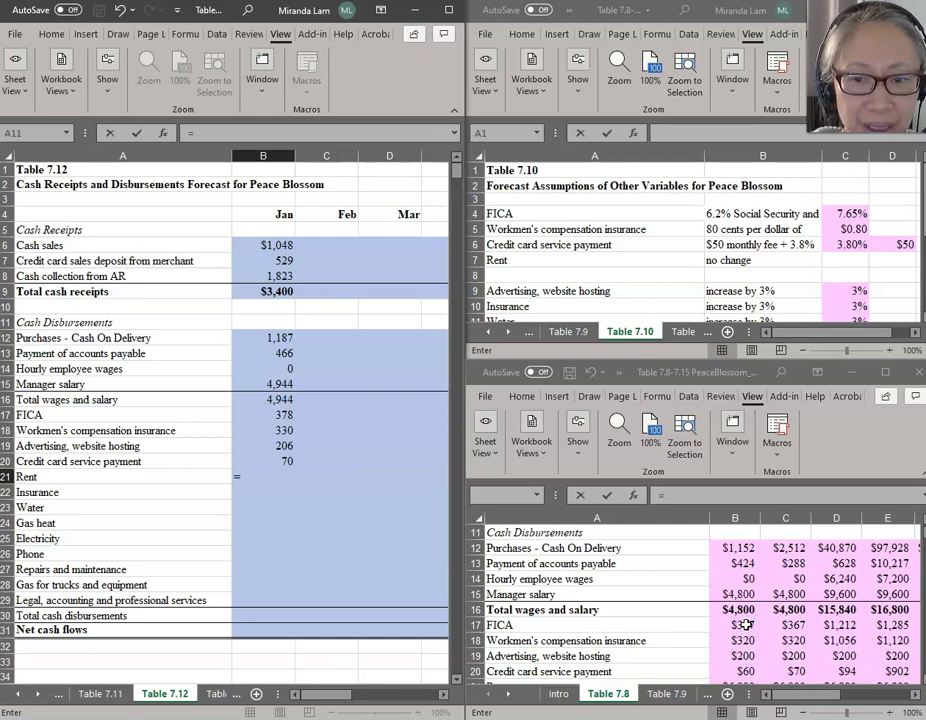
pyautogui.scroll(-2, 745, 625)
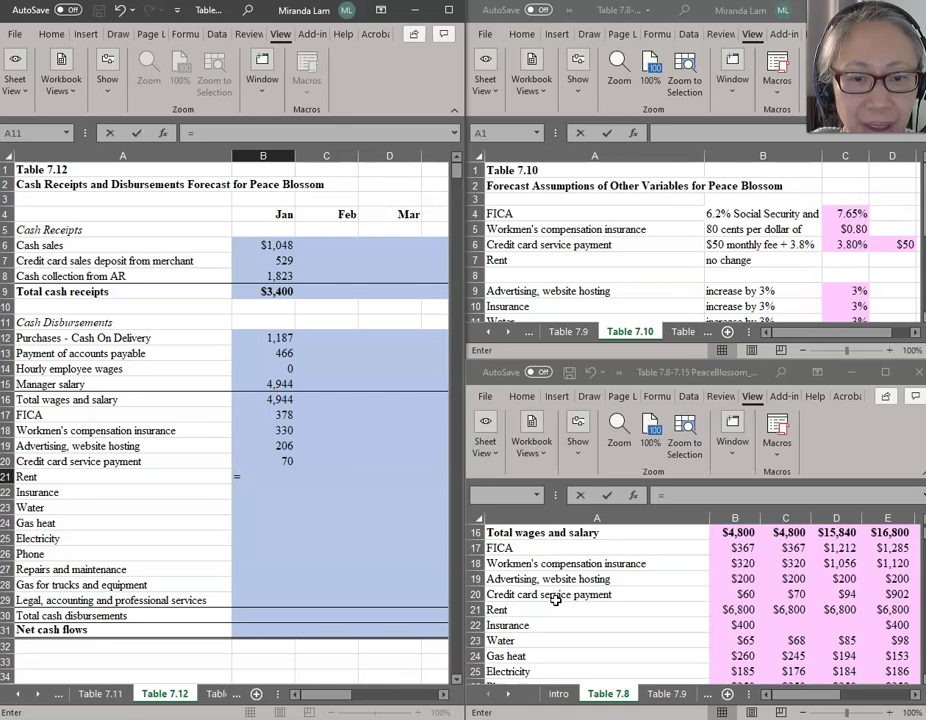
pyautogui.click(748, 610)
pyautogui.press('Return')
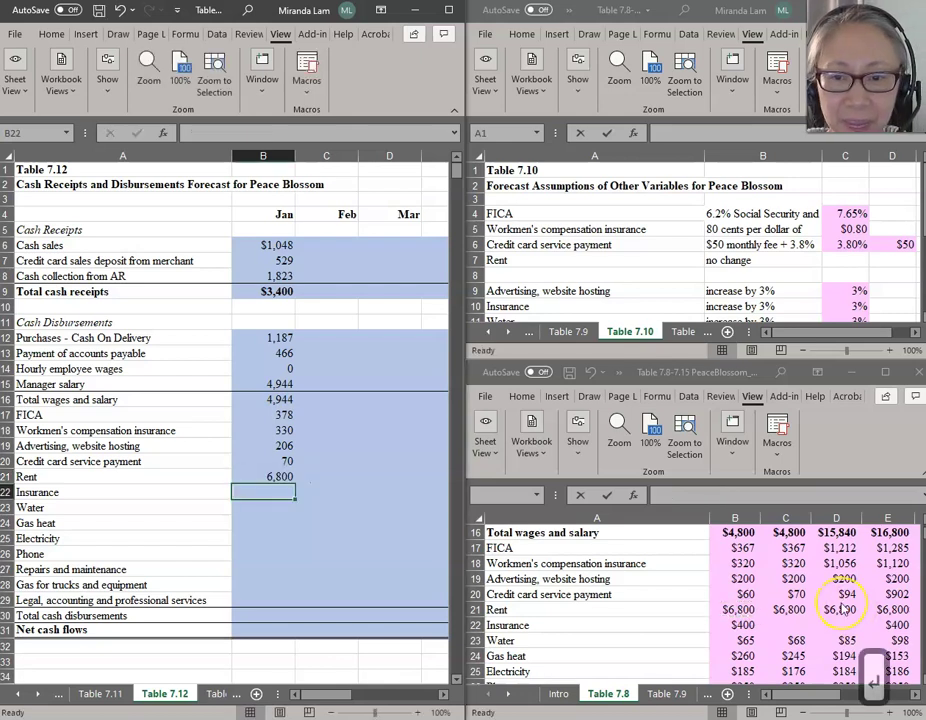
# - Examine the remaining expense rows, from insurance to legal, accounting and professional services, on the Table 7.8 and Table 7.10 sheets
pyautogui.click(665, 594)
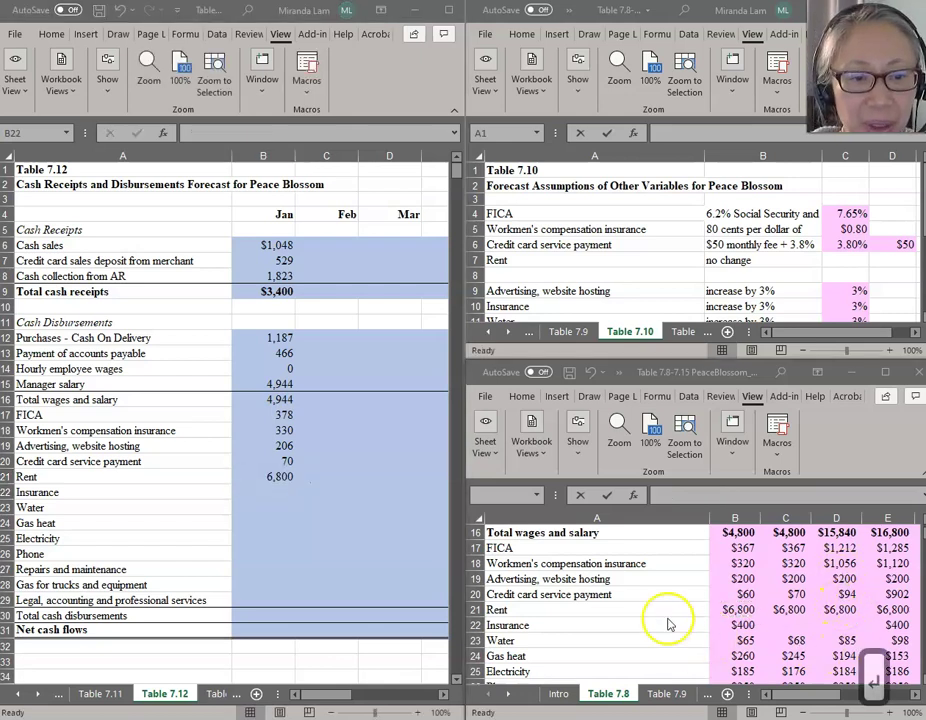
pyautogui.press('Down')
pyautogui.press('Down')
pyautogui.press('Down')
pyautogui.press('Down')
pyautogui.press('Down')
pyautogui.press('Down')
pyautogui.press('Down')
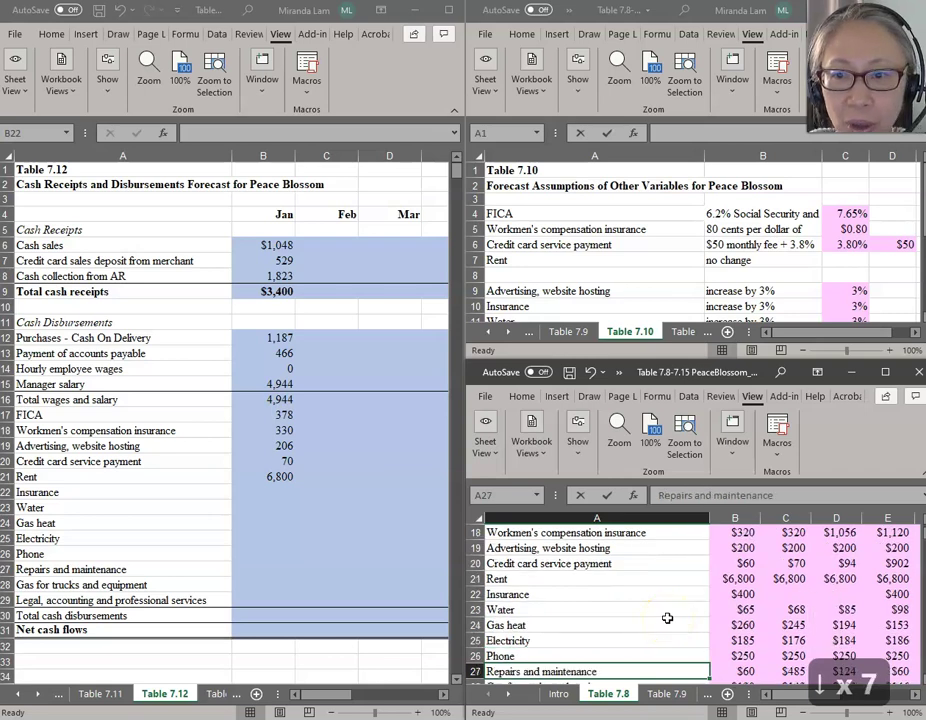
pyautogui.press('Down')
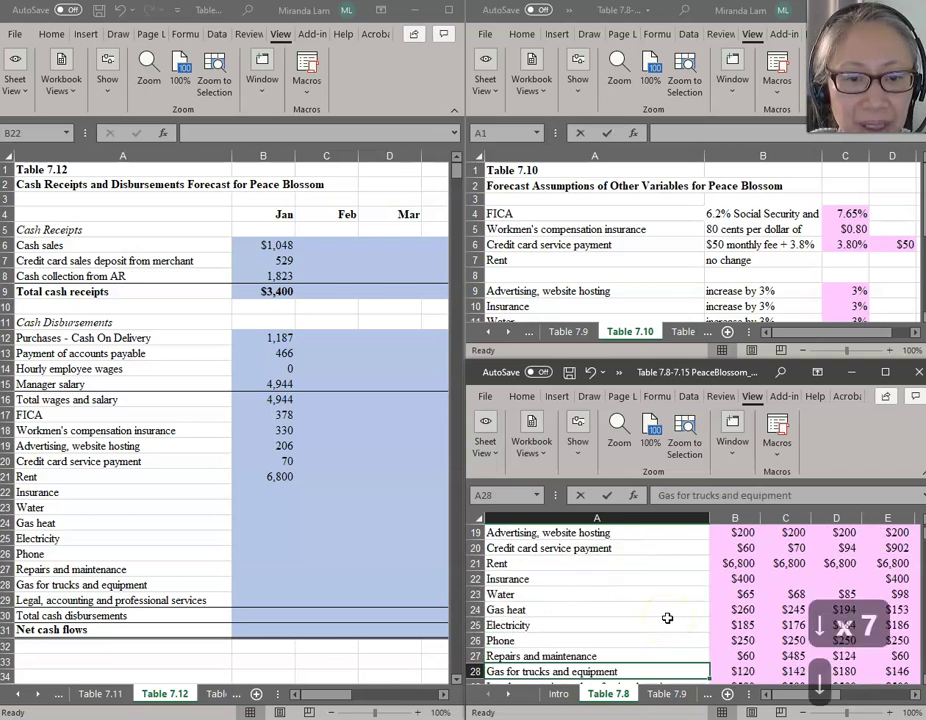
pyautogui.press('Down')
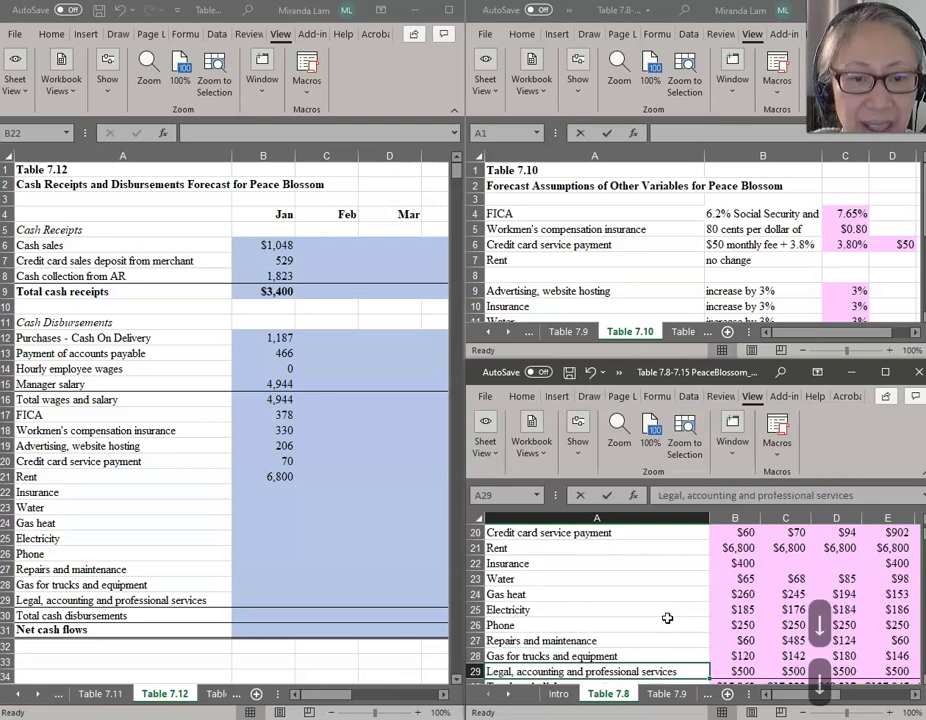
pyautogui.press('Down')
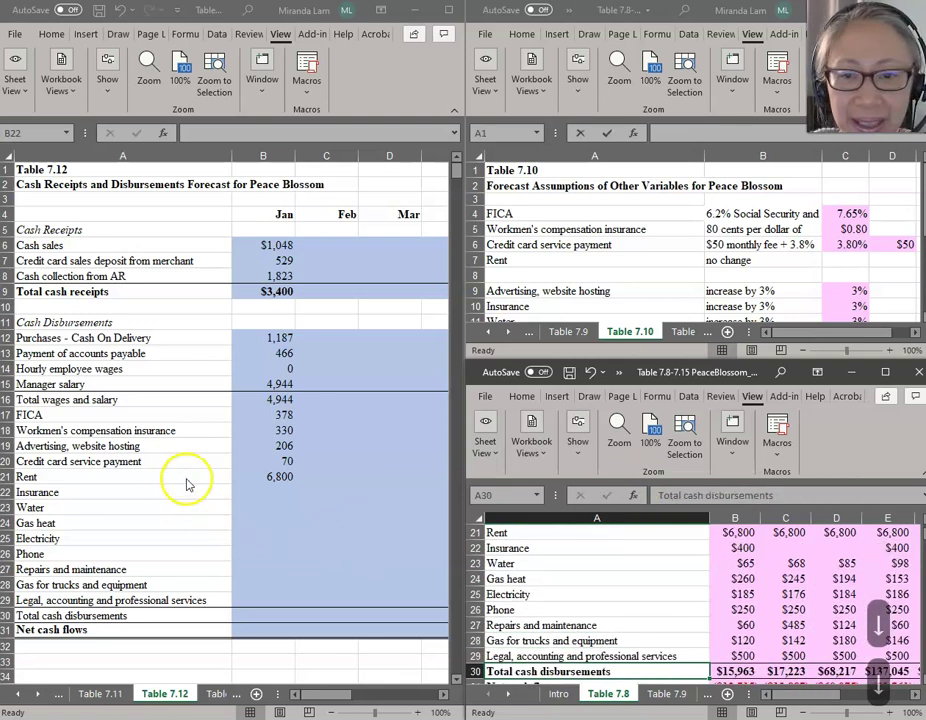
pyautogui.click(249, 495)
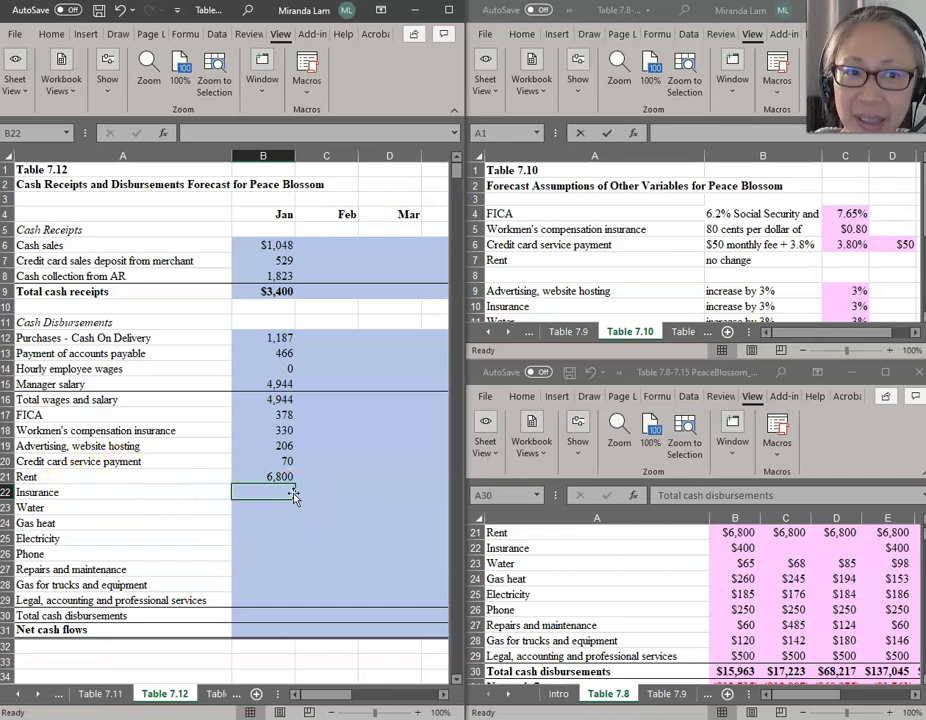
pyautogui.click(655, 292)
pyautogui.click(653, 290)
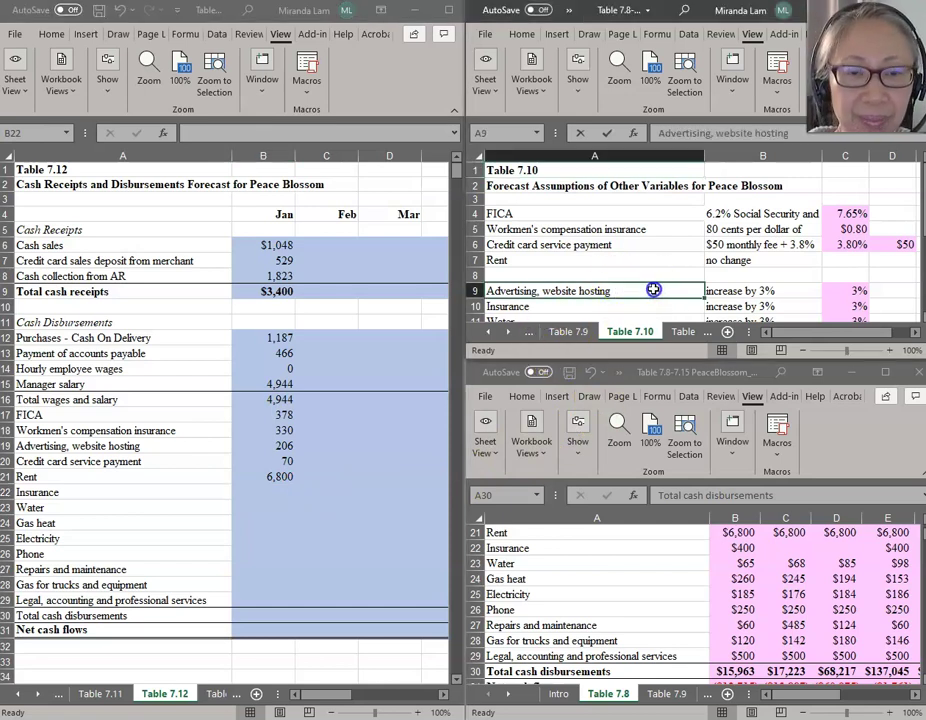
pyautogui.hotkey('ctrl', 'Down')
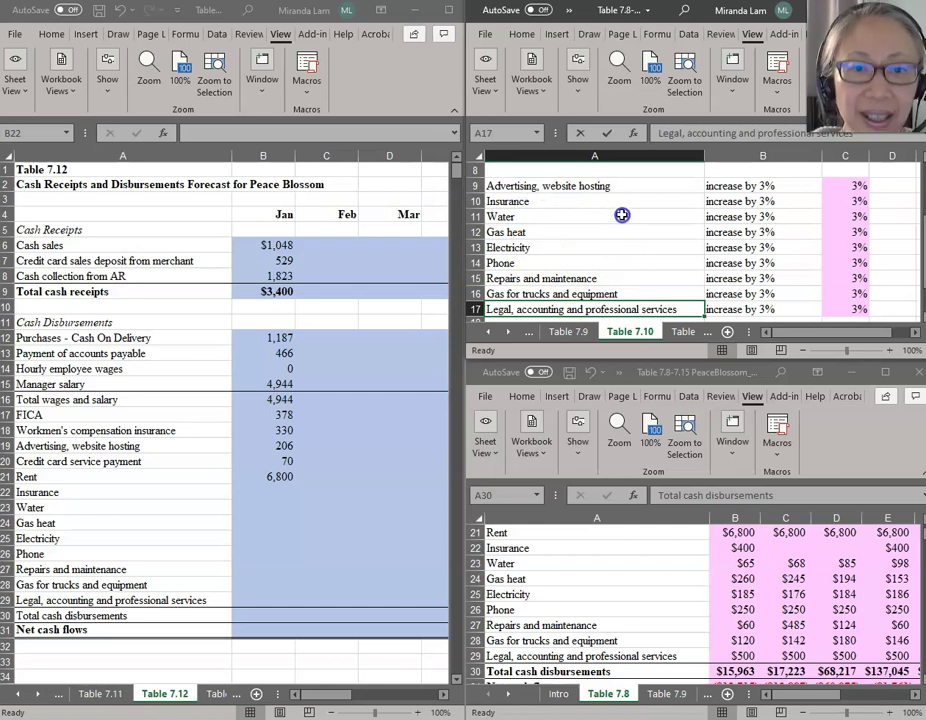
# - Enter the January insurance forecast in cell B22 as ='Table 7.8'!B22*(1+'Table 7.10'!C10)
pyautogui.click(268, 492)
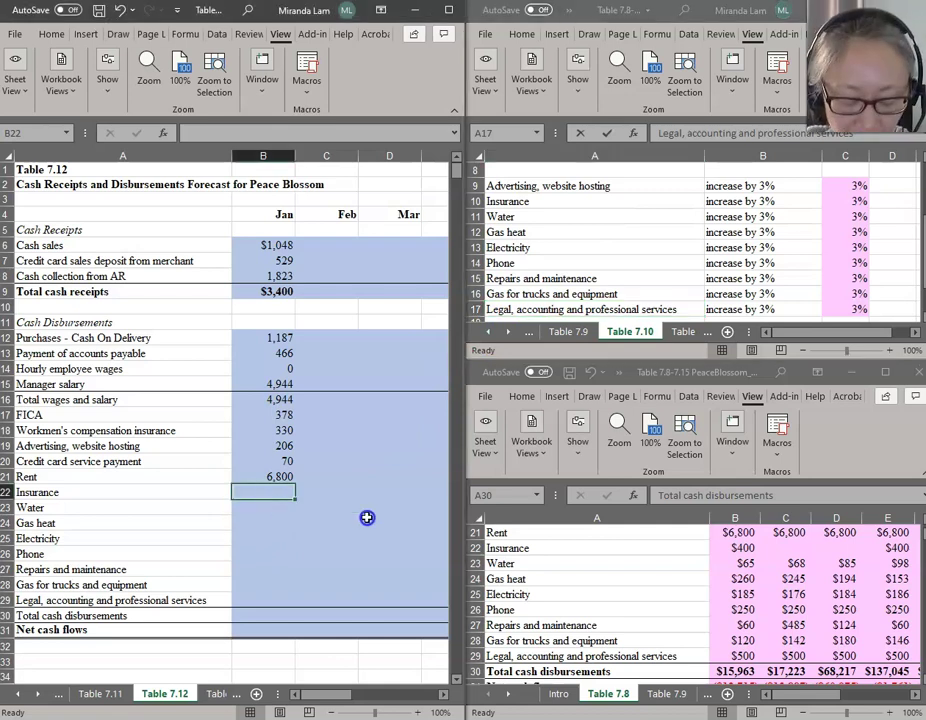
pyautogui.write('=')
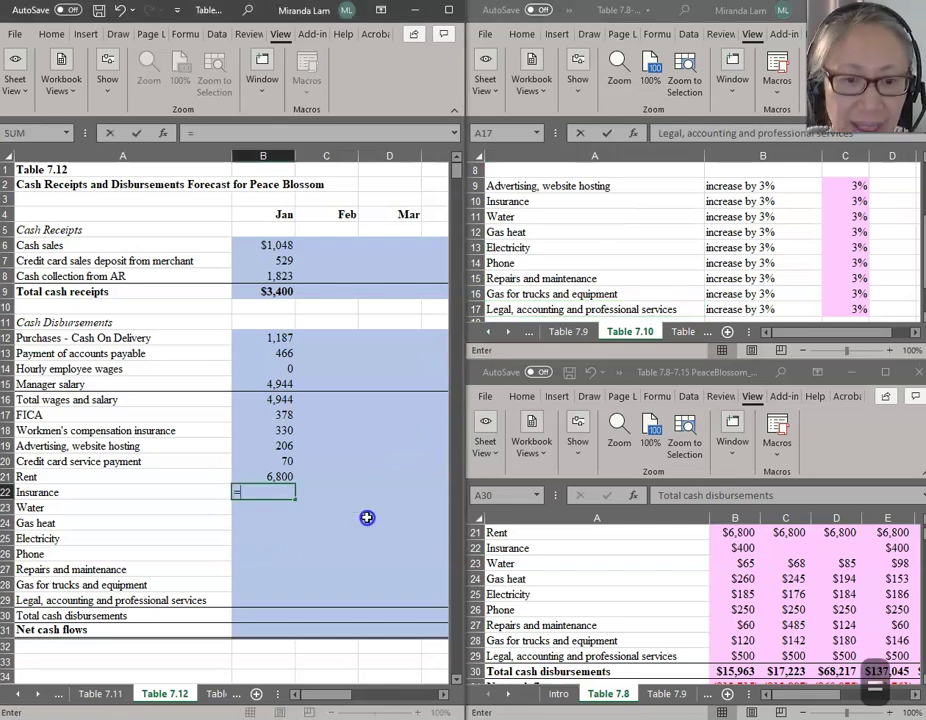
pyautogui.click(739, 548)
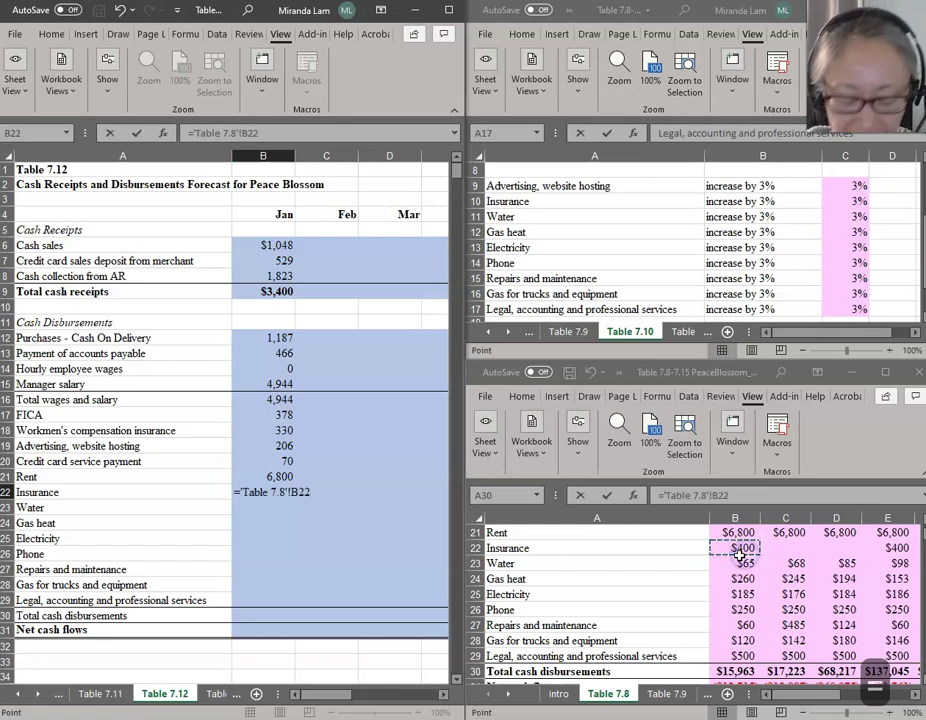
pyautogui.write('*')
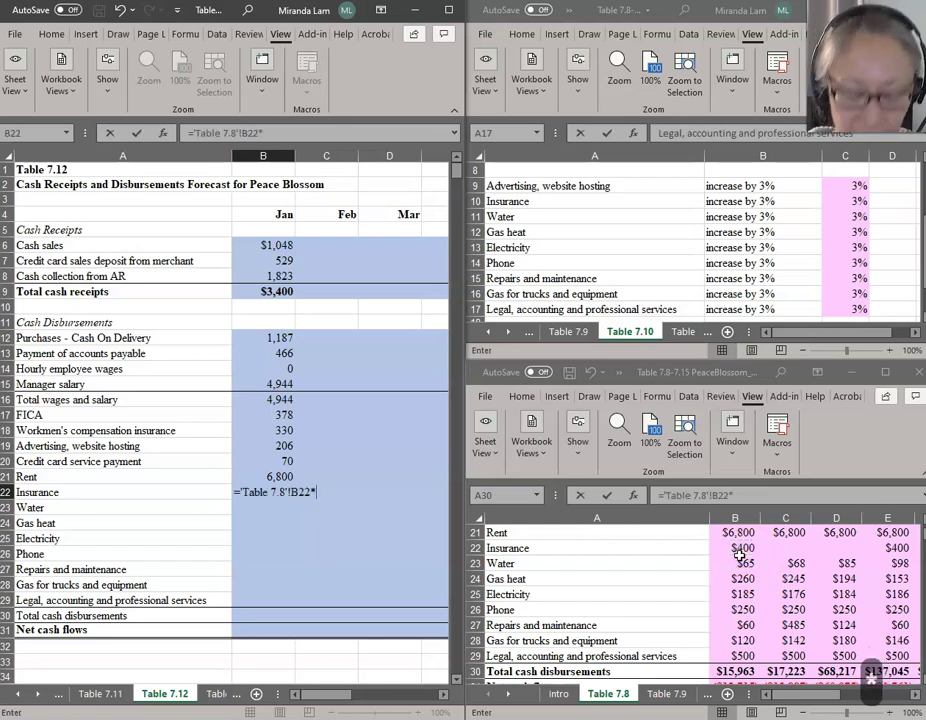
pyautogui.write('(1+')
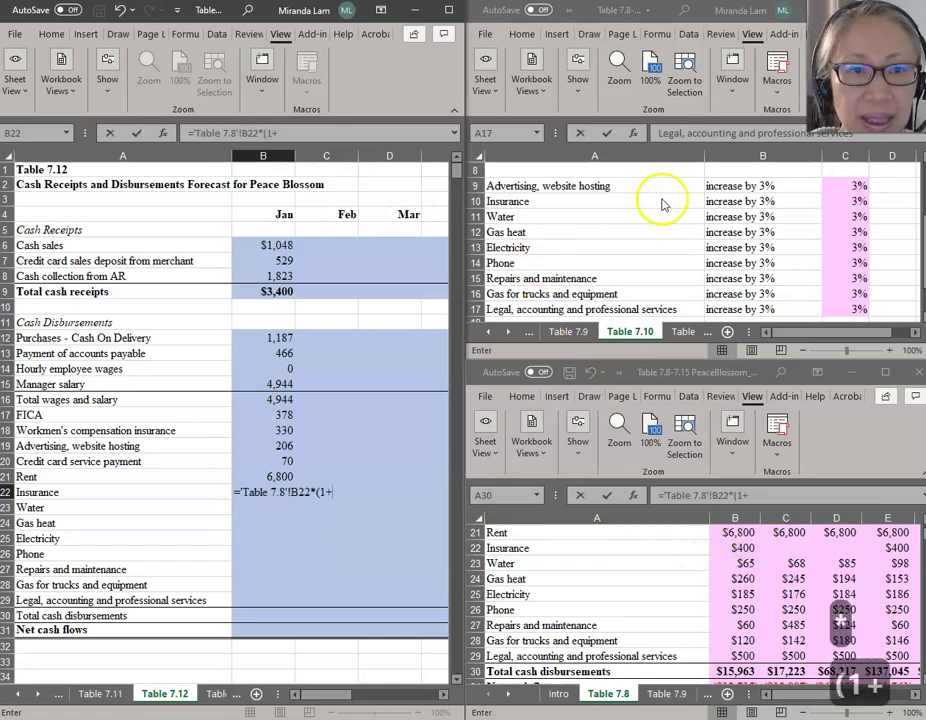
pyautogui.click(859, 200)
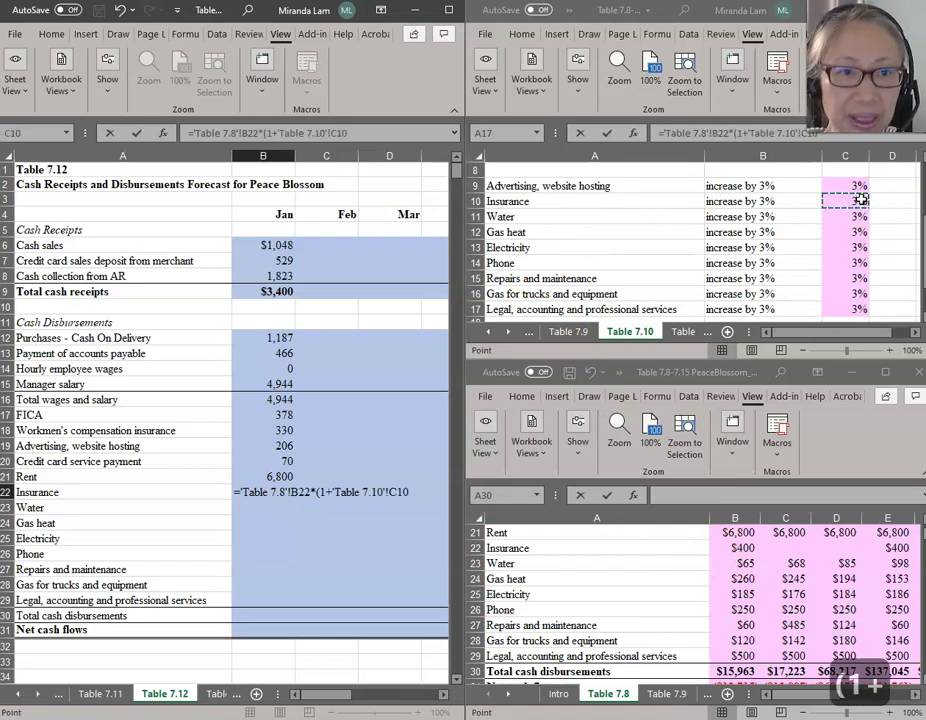
pyautogui.write(')')
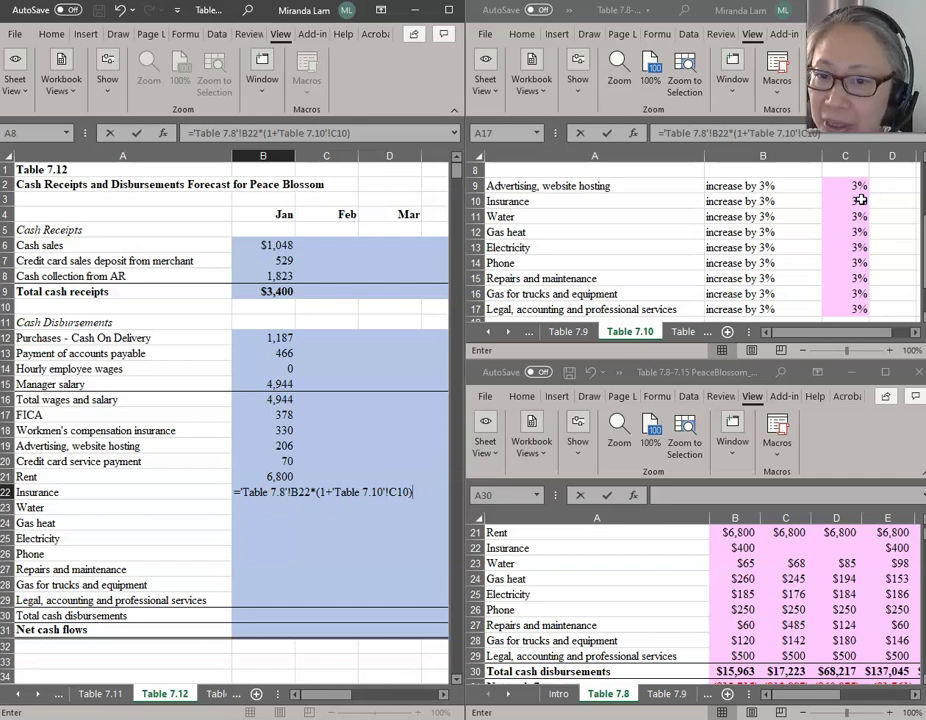
pyautogui.press('Return')
# - Copy the January insurance formula from B22 to B23:B29, covering water through legal, accounting and professional services
pyautogui.press('Up')
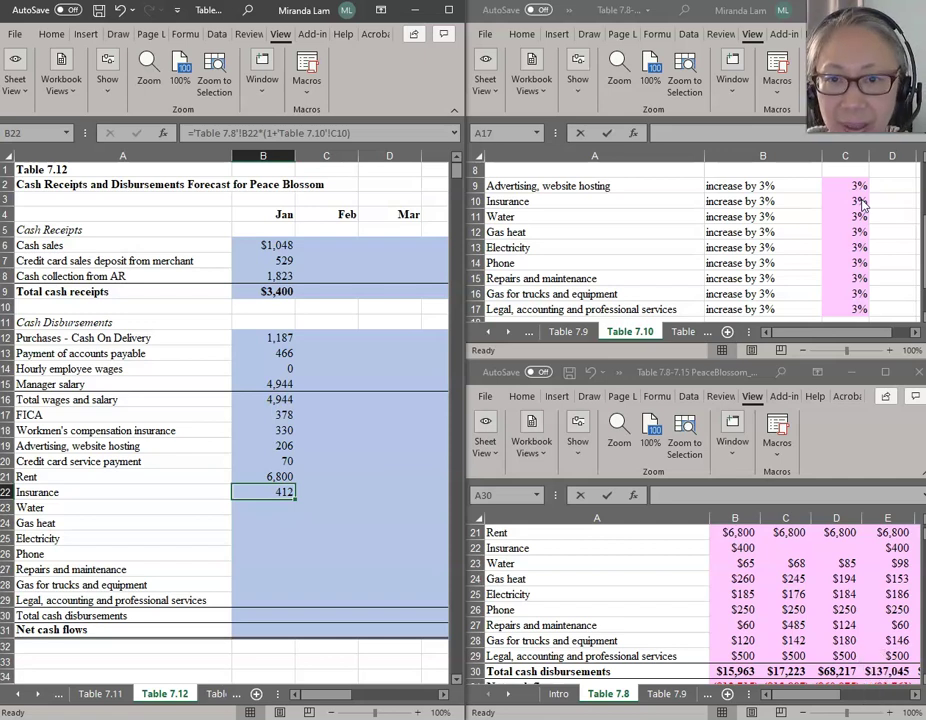
pyautogui.hotkey('ctrl', 'c')
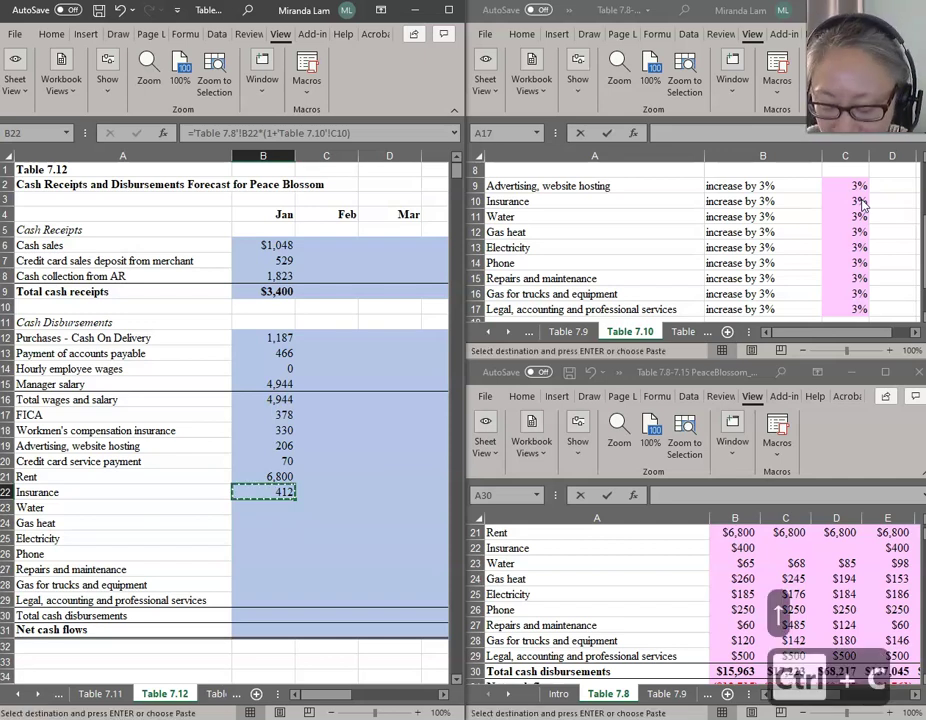
pyautogui.press('Down')
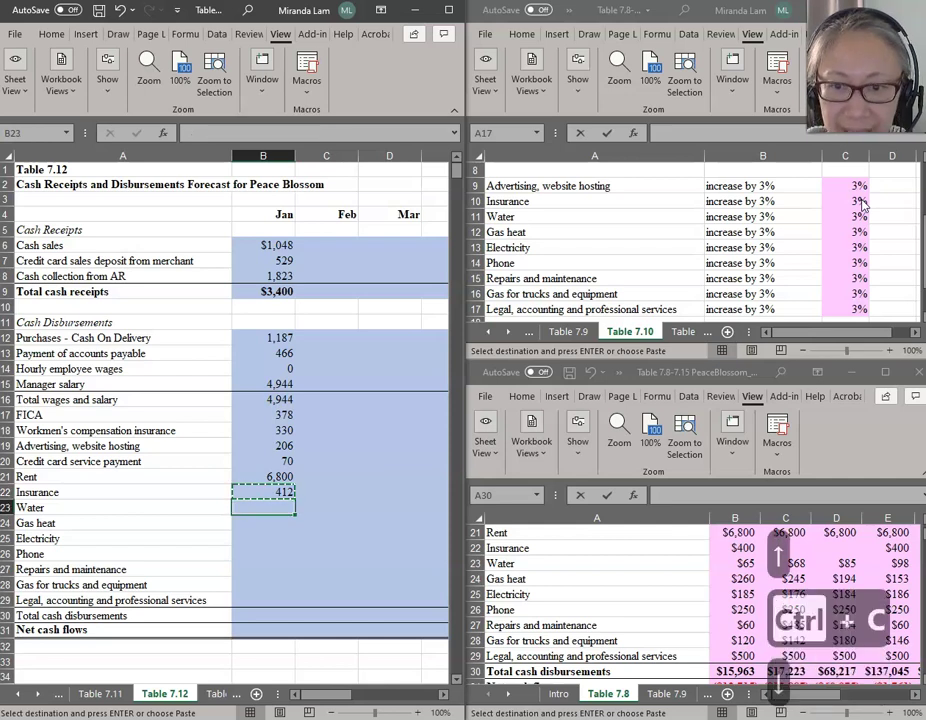
pyautogui.hotkey('shift', 'Down')
pyautogui.hotkey('shift', 'Down')
pyautogui.hotkey('shift', 'Down')
pyautogui.hotkey('shift', 'Down')
pyautogui.hotkey('shift', 'Down')
pyautogui.hotkey('shift', 'Down')
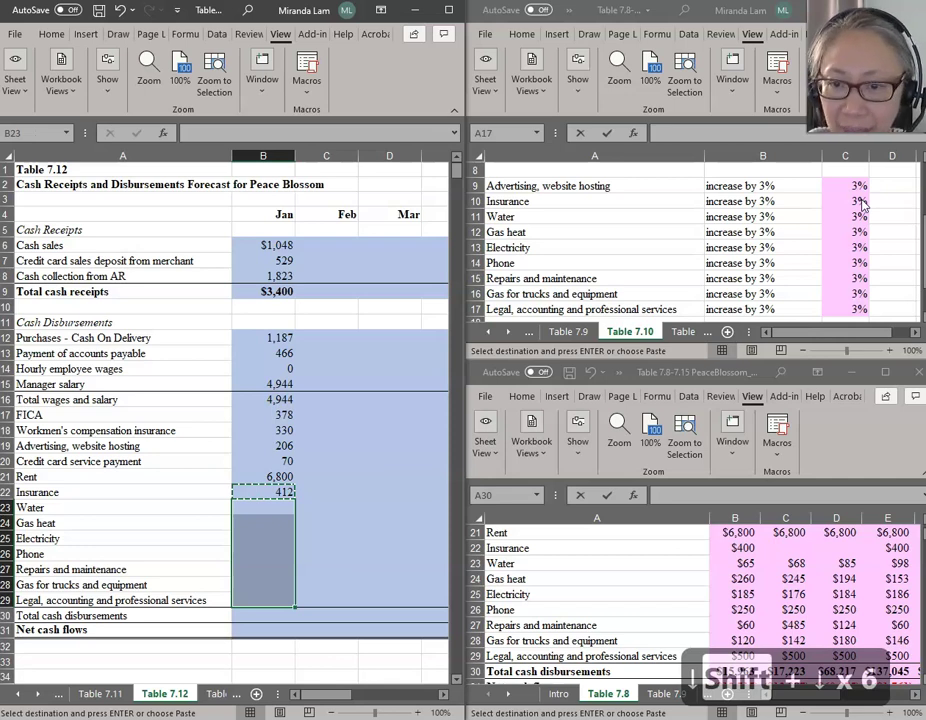
pyautogui.hotkey('ctrl', 'v')
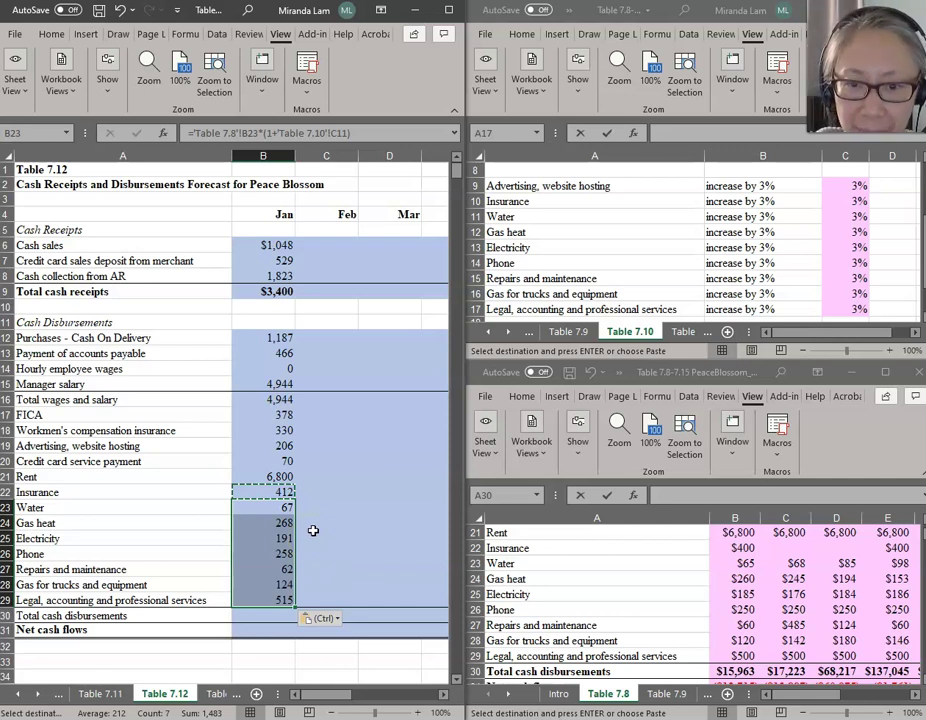
pyautogui.press('Escape')
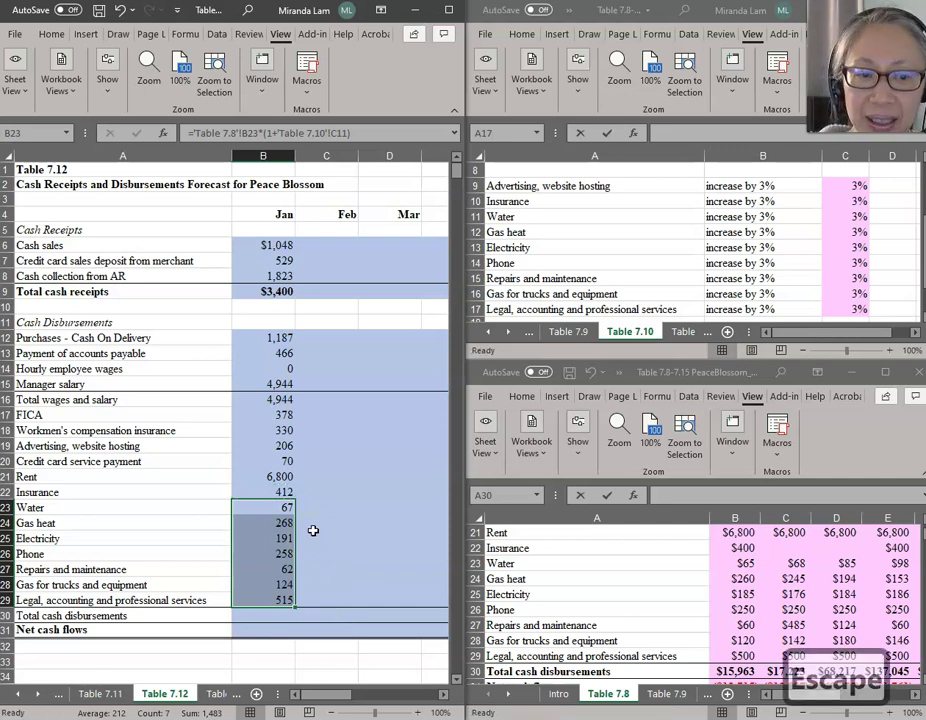
pyautogui.press('Escape')
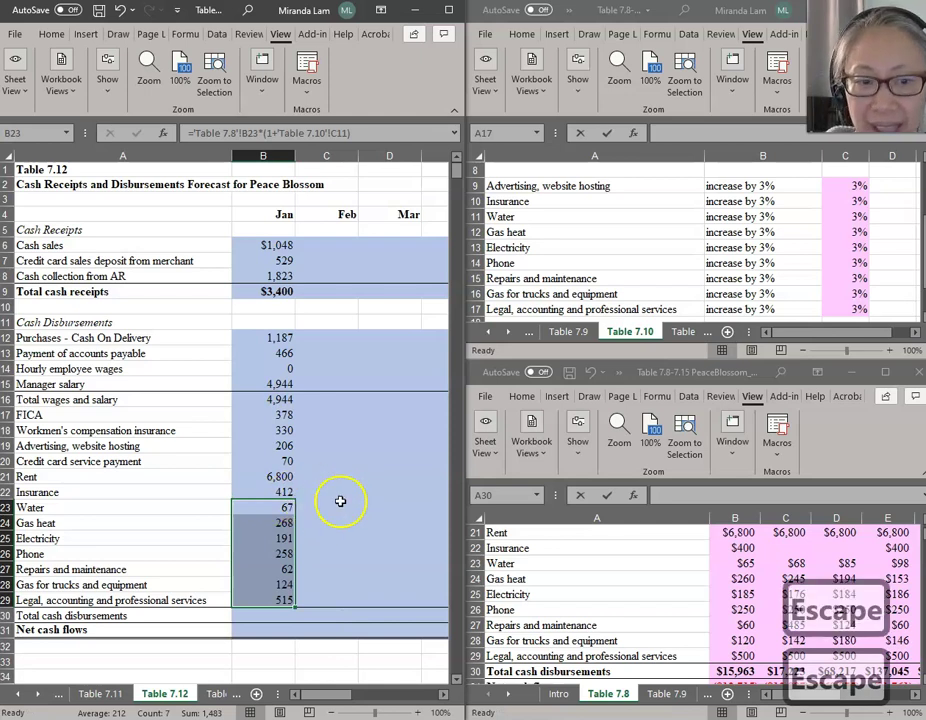
# - Check the cell references in the insurance formula in B22 and the copied phone formula in B26
pyautogui.click(286, 492)
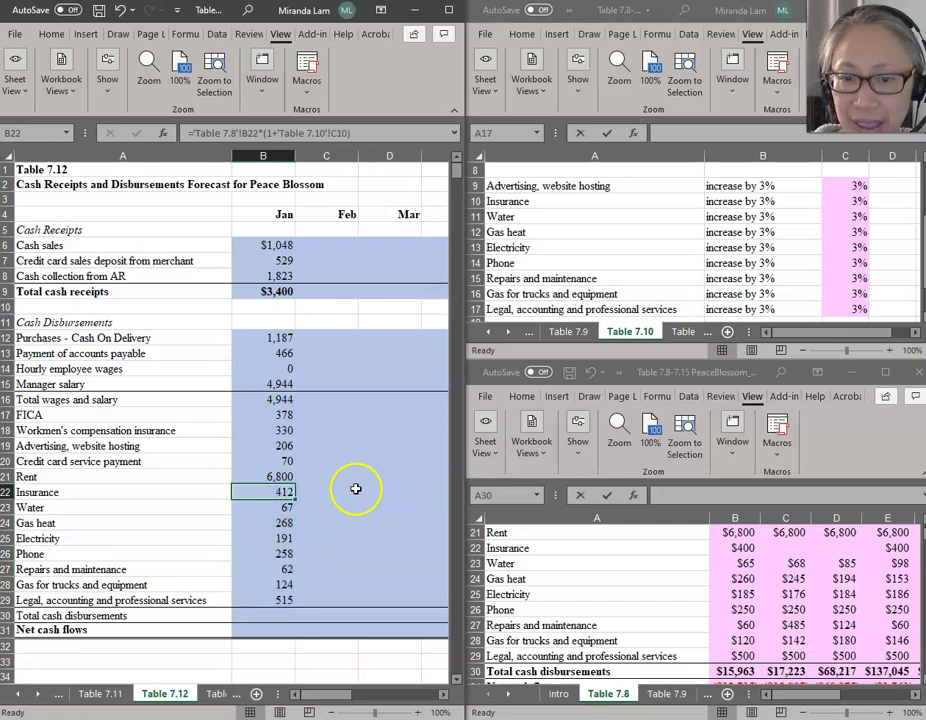
pyautogui.click(278, 553)
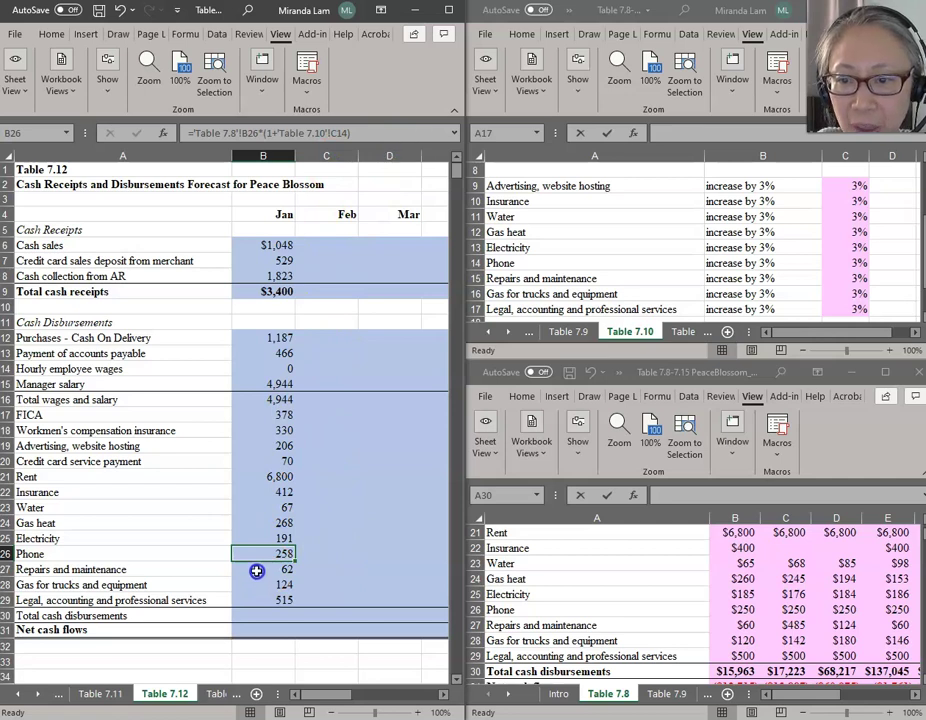
pyautogui.click(378, 133)
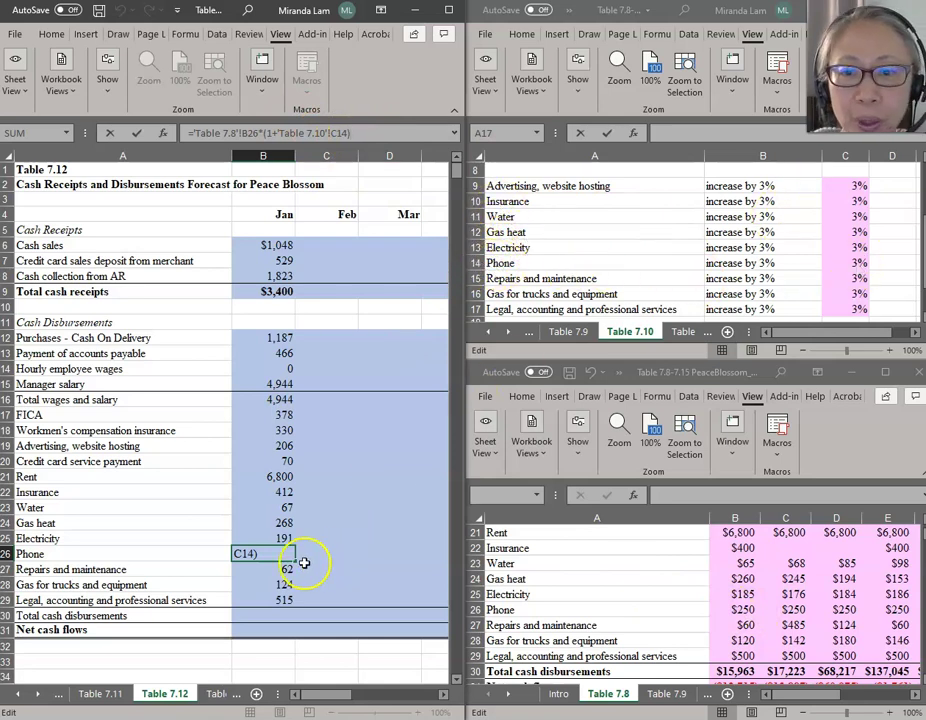
pyautogui.press('Escape')
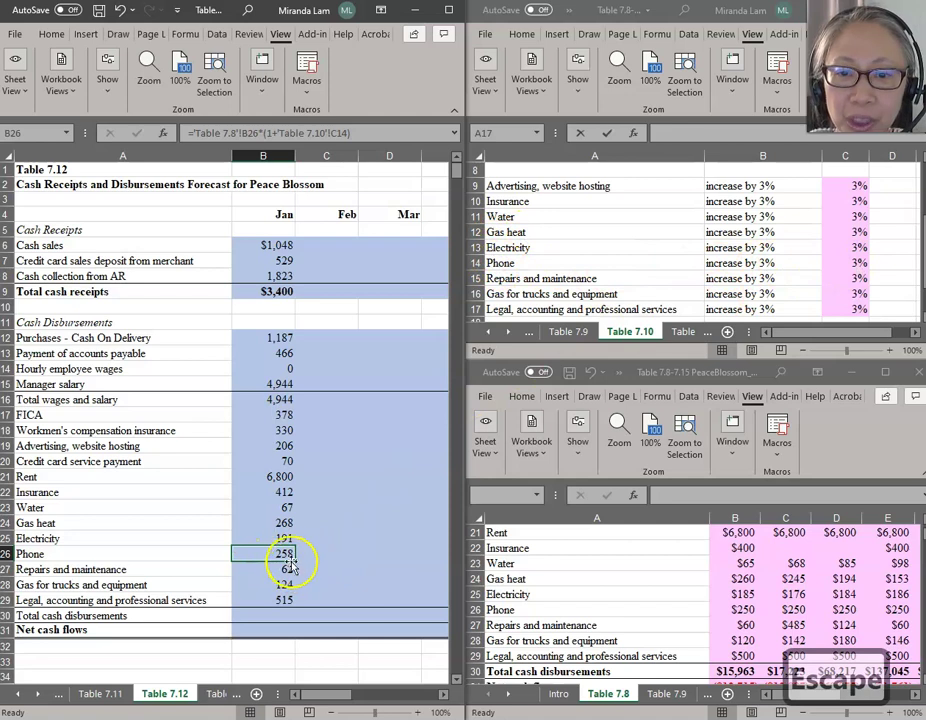
# - Make the growth rate reference in insurance cell B22 absolute, so the formula reads ='Table 7.8'!B22*(1+'Table 7.10'!$C$10)
pyautogui.click(287, 494)
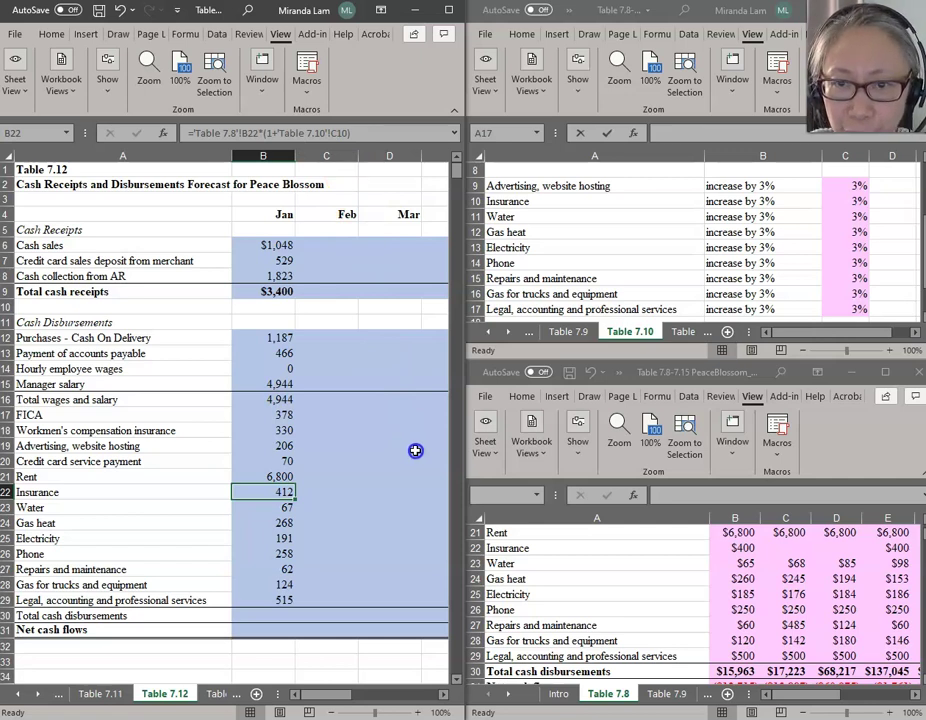
pyautogui.press('F2')
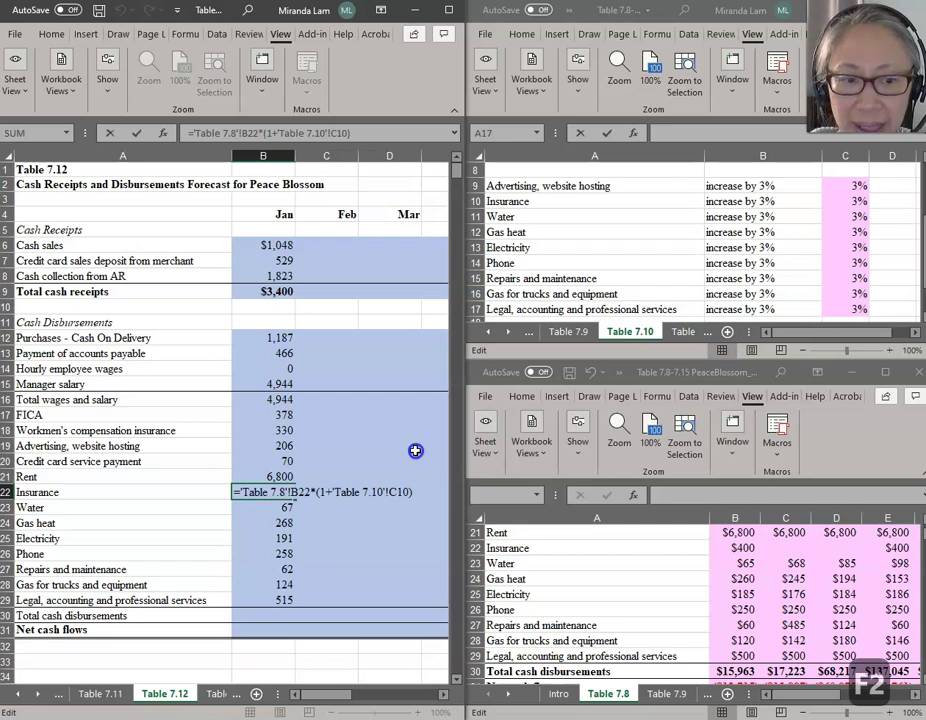
pyautogui.press('Left')
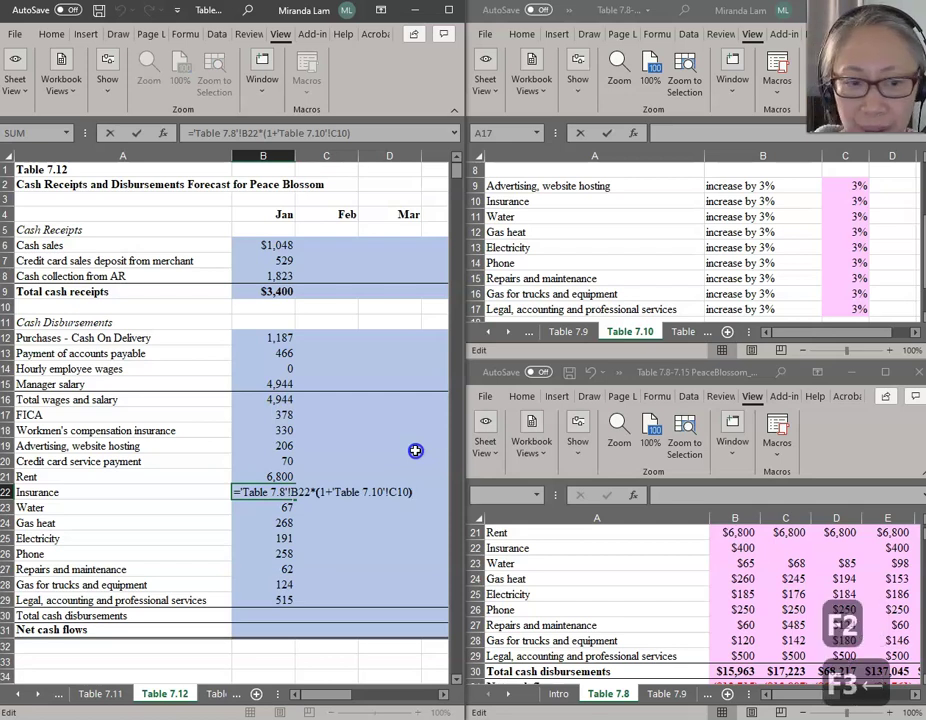
pyautogui.press('F4')
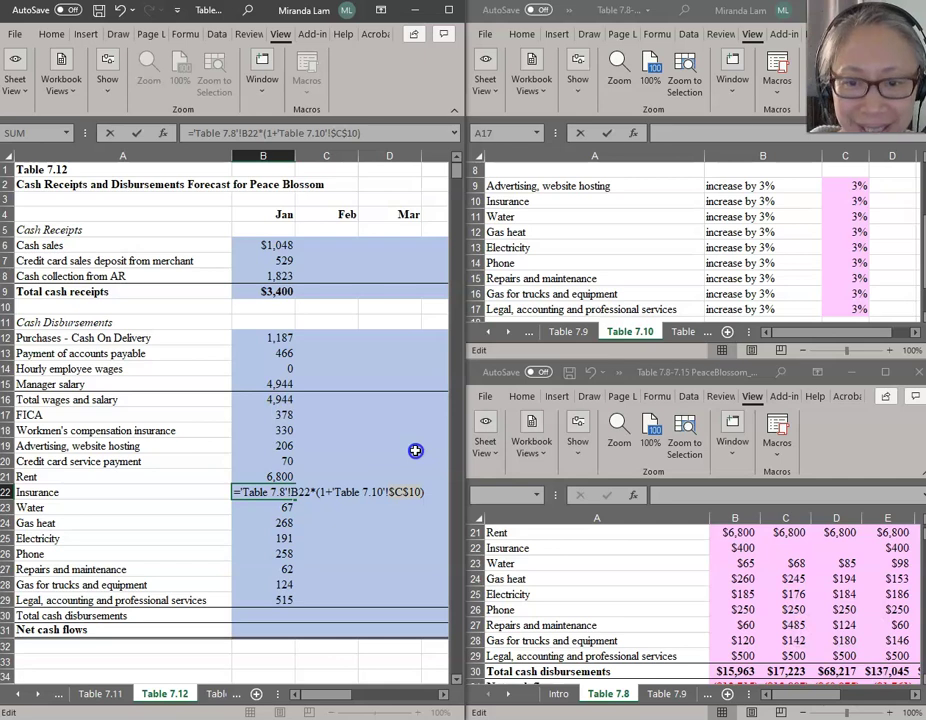
pyautogui.press('Return')
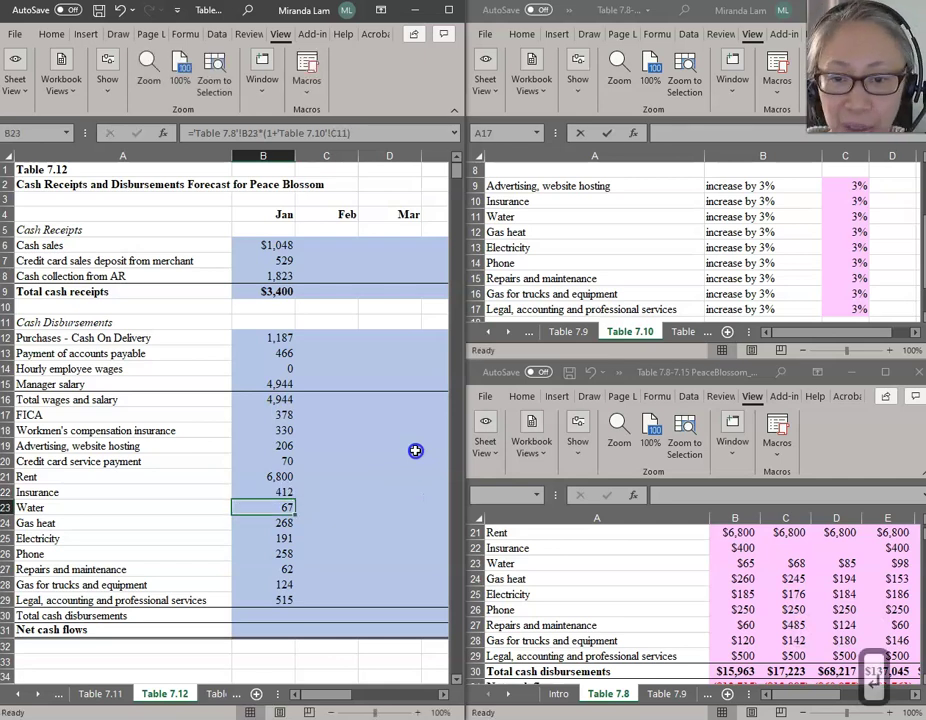
# - Make the Table 7.10 growth rate references absolute in the January formulas in B23:B29, from $C$11 for water through $C$17 for legal services
pyautogui.press('F2')
pyautogui.press('F4')
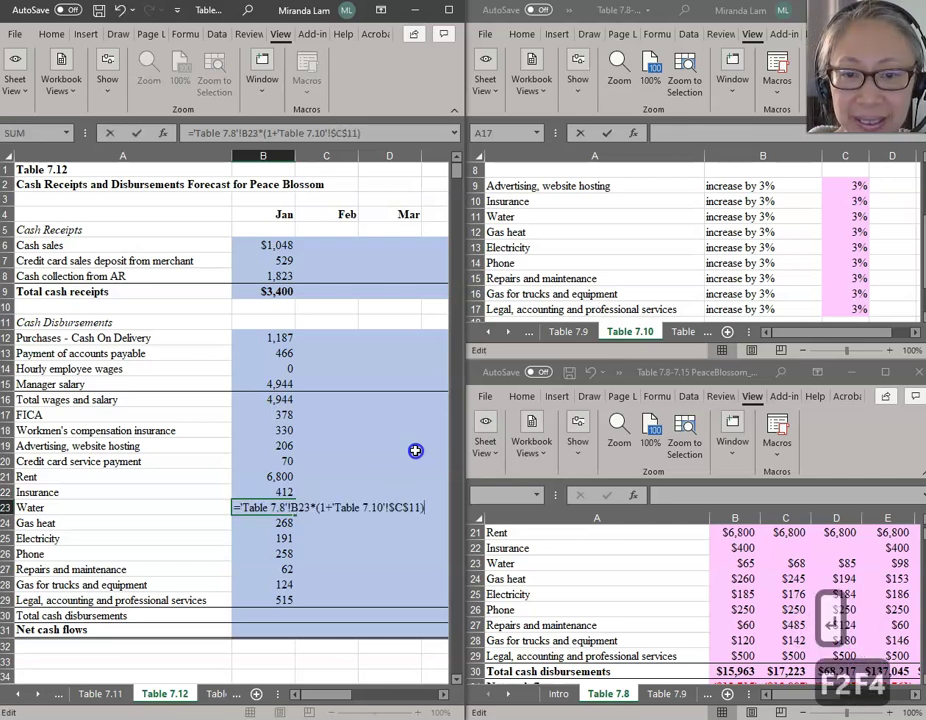
pyautogui.press('Return')
pyautogui.press('F2')
pyautogui.press('F4')
pyautogui.press('Return')
pyautogui.press('F2')
pyautogui.press('F4')
pyautogui.press('Return')
pyautogui.press('F2')
pyautogui.press('F4')
pyautogui.press('Return')
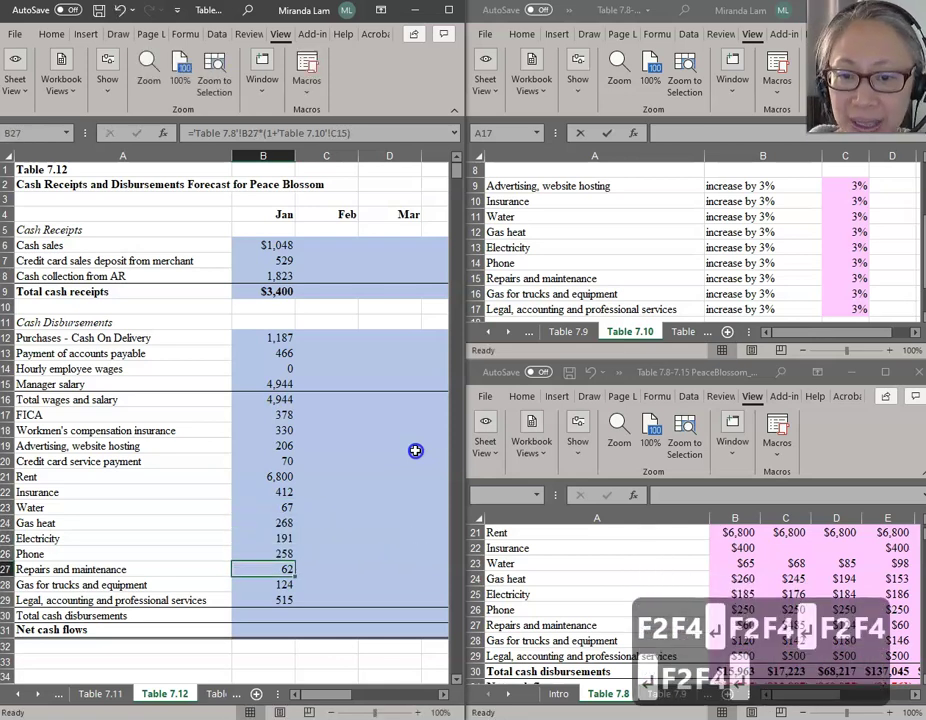
pyautogui.press('F2')
pyautogui.press('F4')
pyautogui.press('Return')
pyautogui.press('F2')
pyautogui.press('F4')
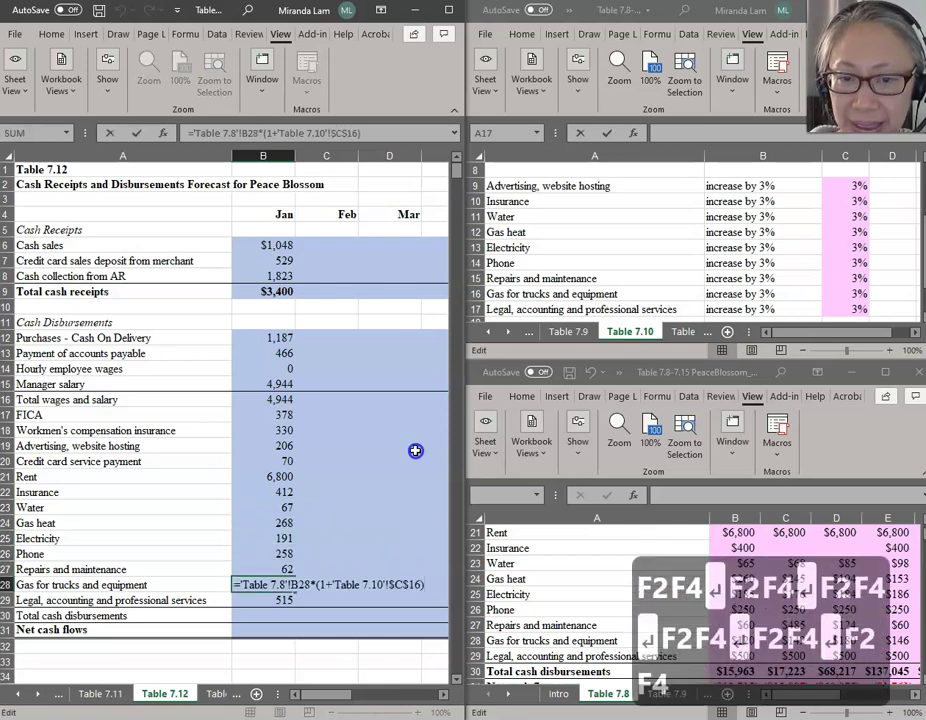
pyautogui.press('Return')
pyautogui.press('F2')
pyautogui.press('F4')
pyautogui.press('Return')
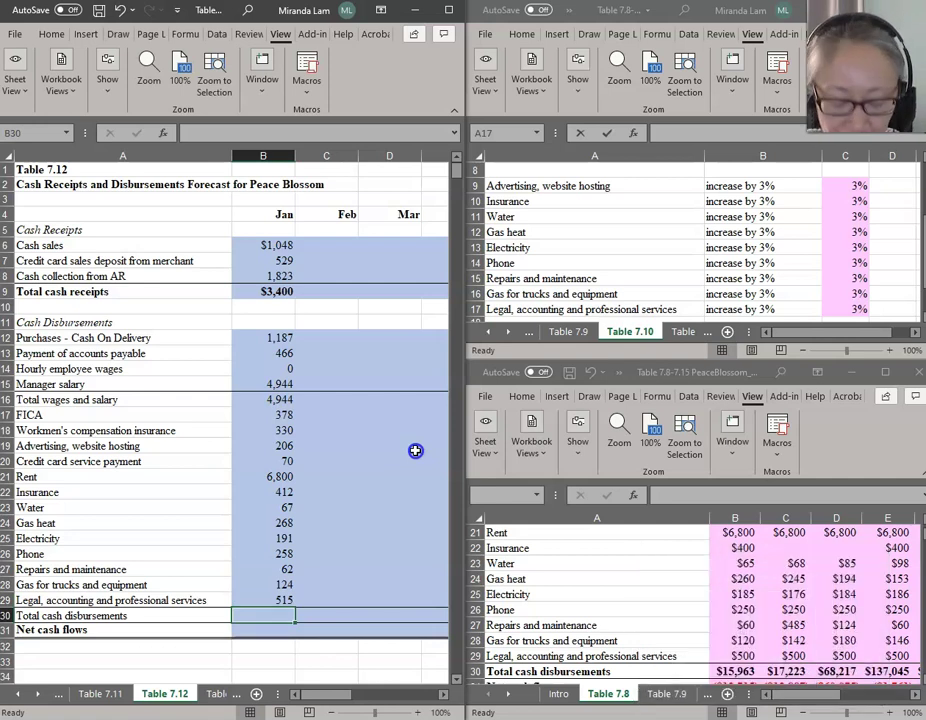
# - Enter the January total cash disbursements in cell B30 as =SUM(B16:B29)+B12+B13
pyautogui.write('=sum(')
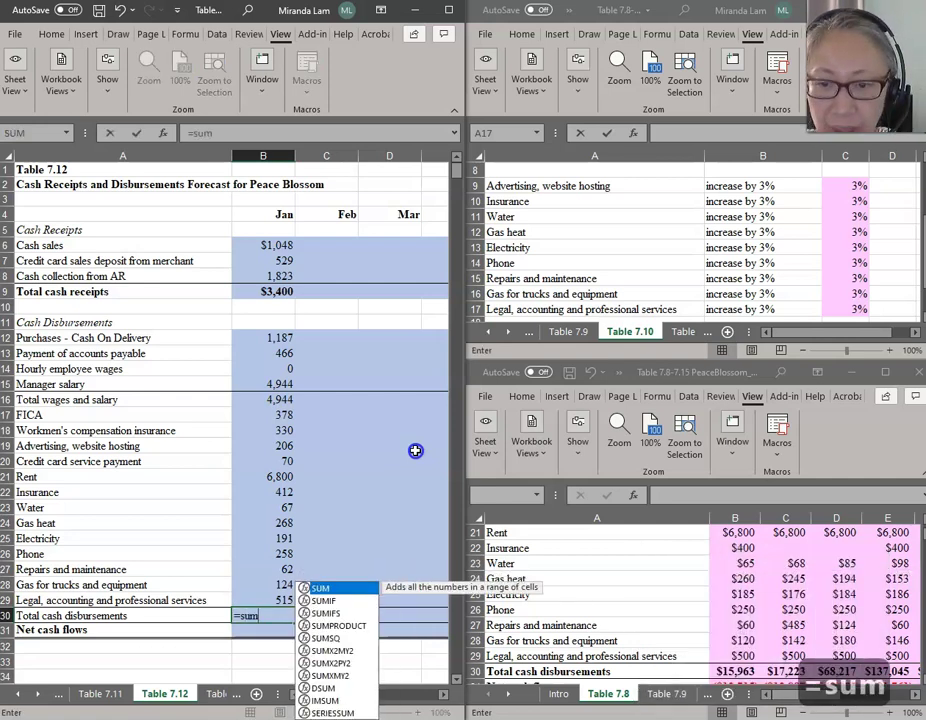
pyautogui.click(276, 400)
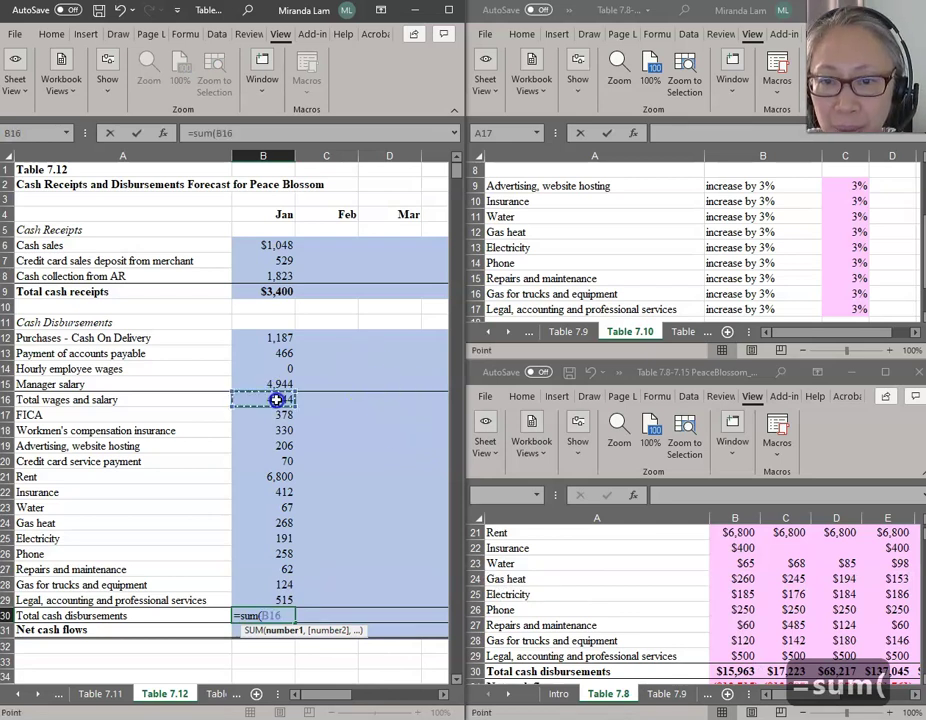
pyautogui.hotkey('ctrl', 'shift', 'Down')
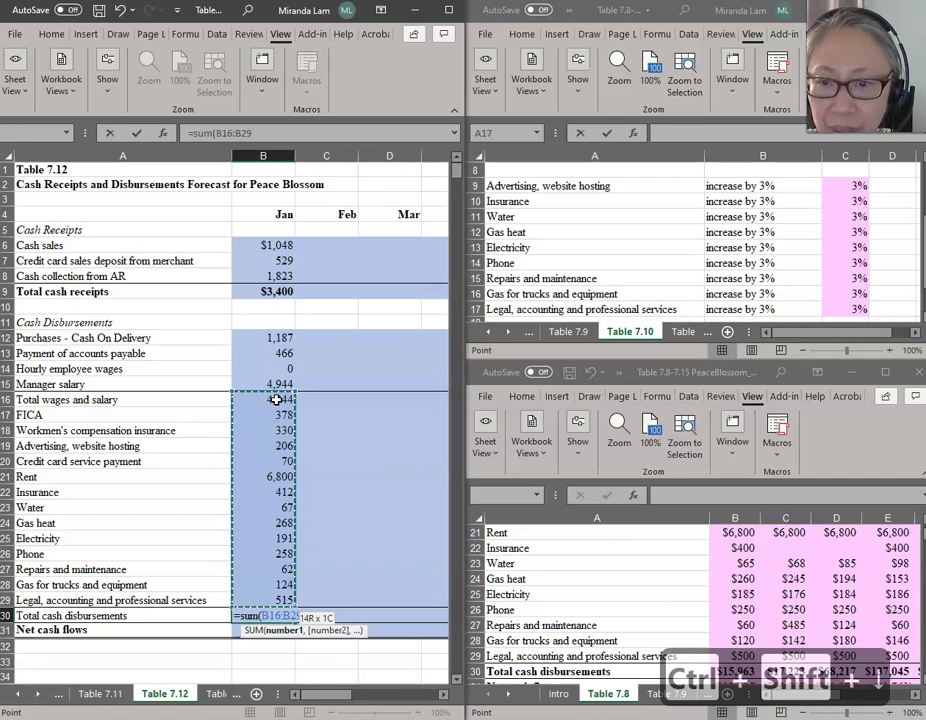
pyautogui.write(')')
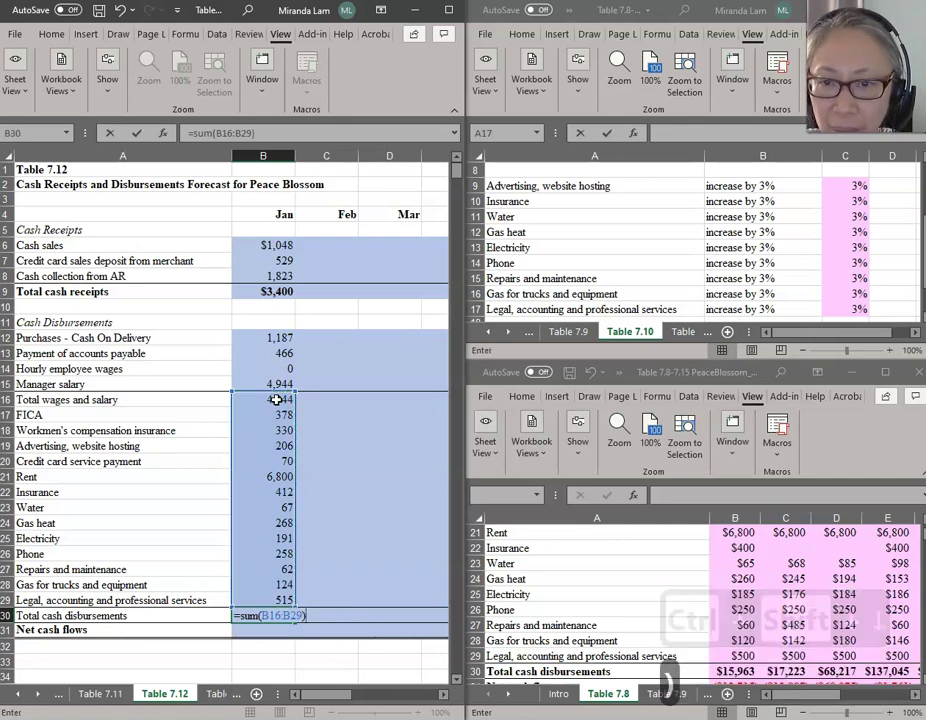
pyautogui.write('+')
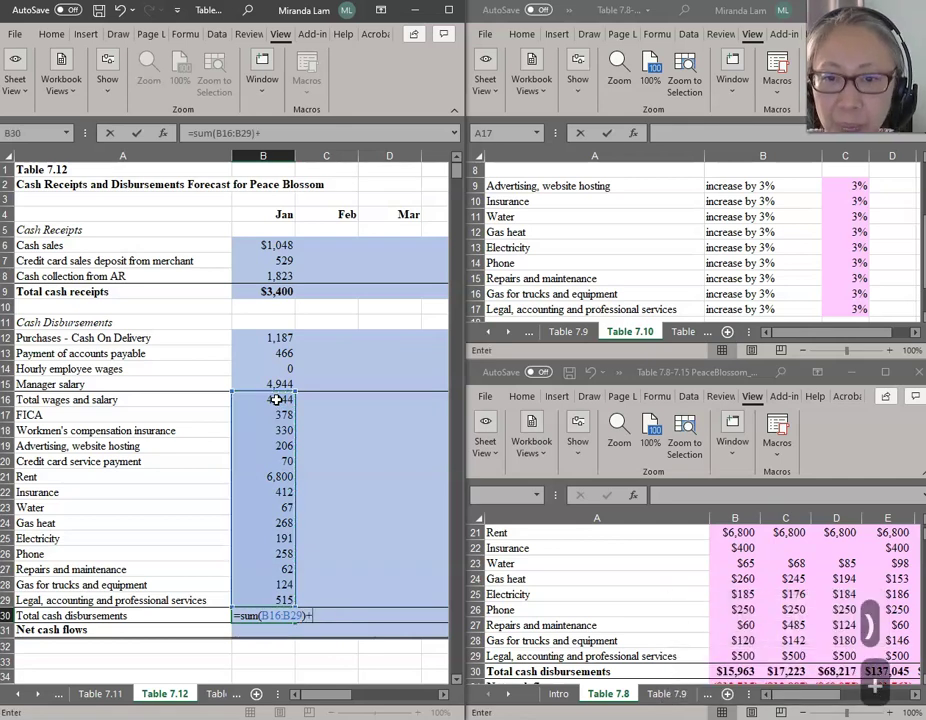
pyautogui.click(272, 337)
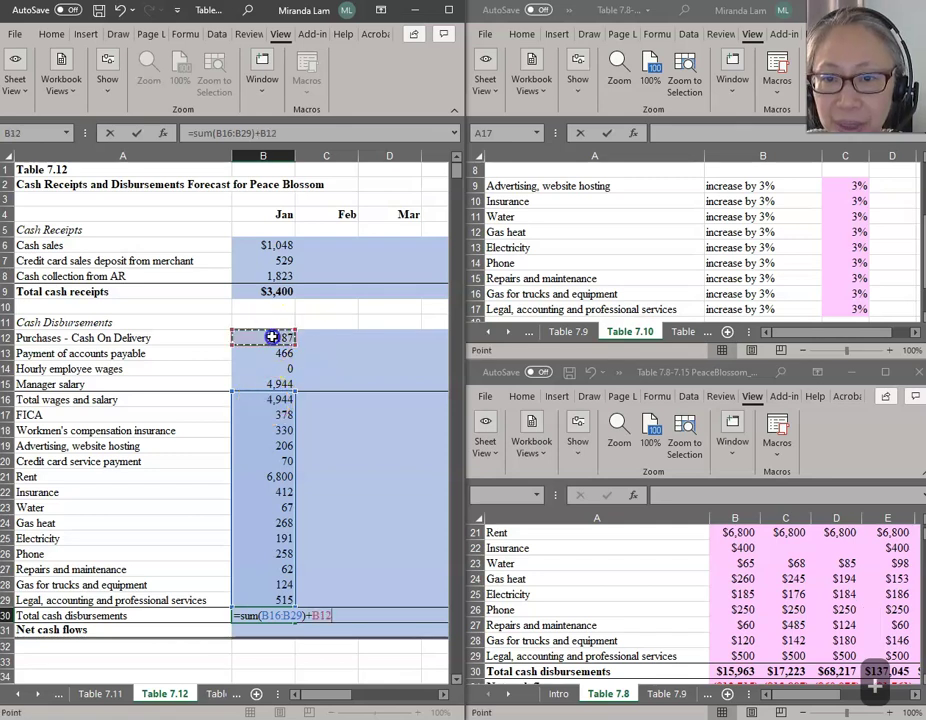
pyautogui.write('+')
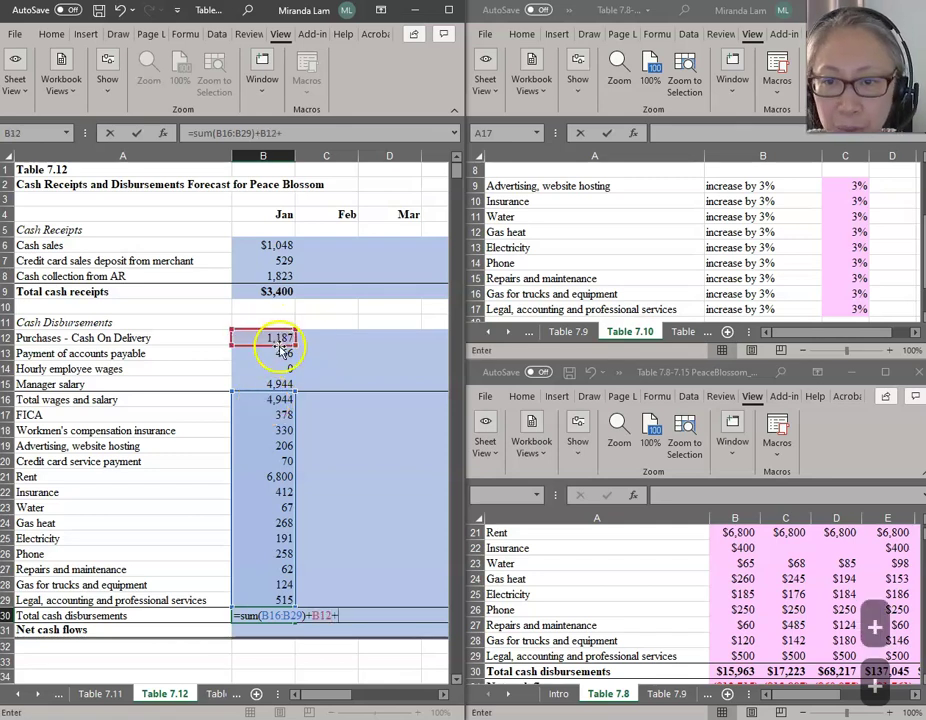
pyautogui.click(286, 360)
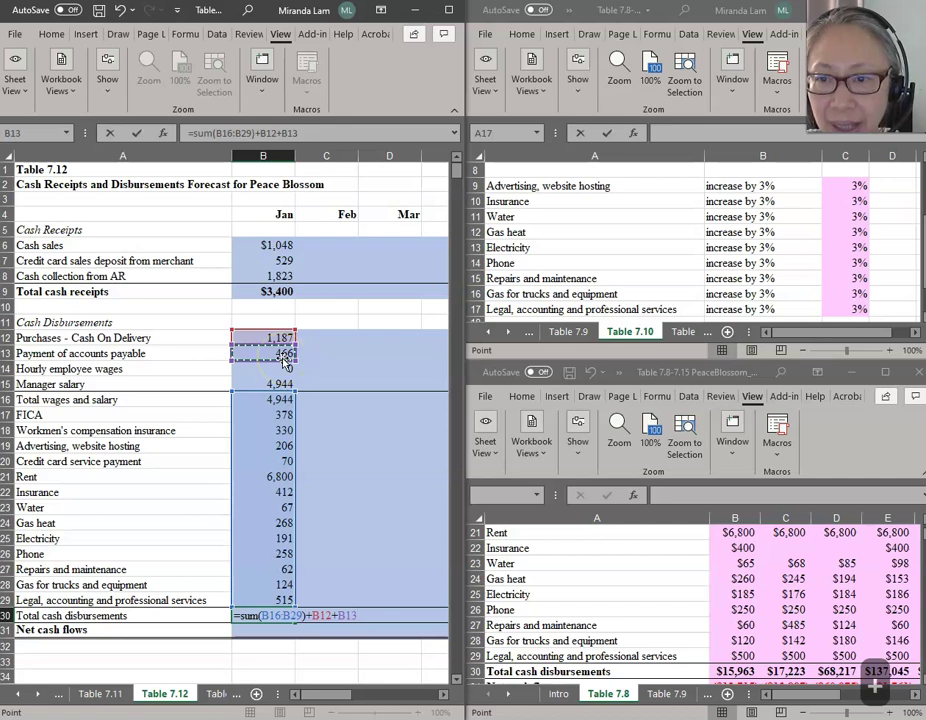
pyautogui.press('Return')
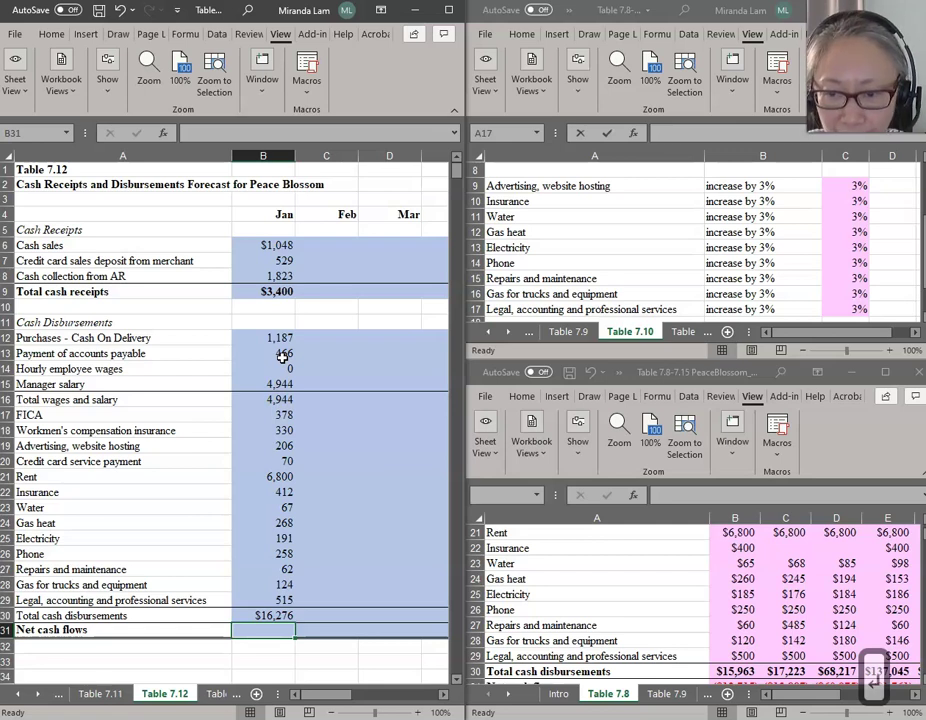
# - Enter the January net cash flows in cell B31 as total cash receipts minus total cash disbursements, =B9-B30
pyautogui.write('=')
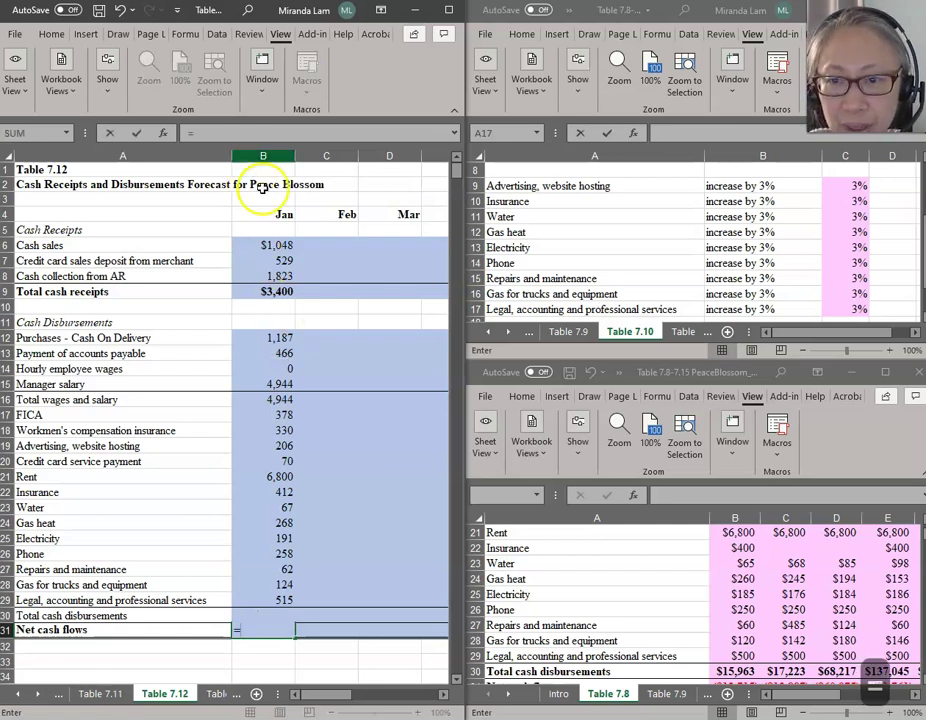
pyautogui.click(277, 288)
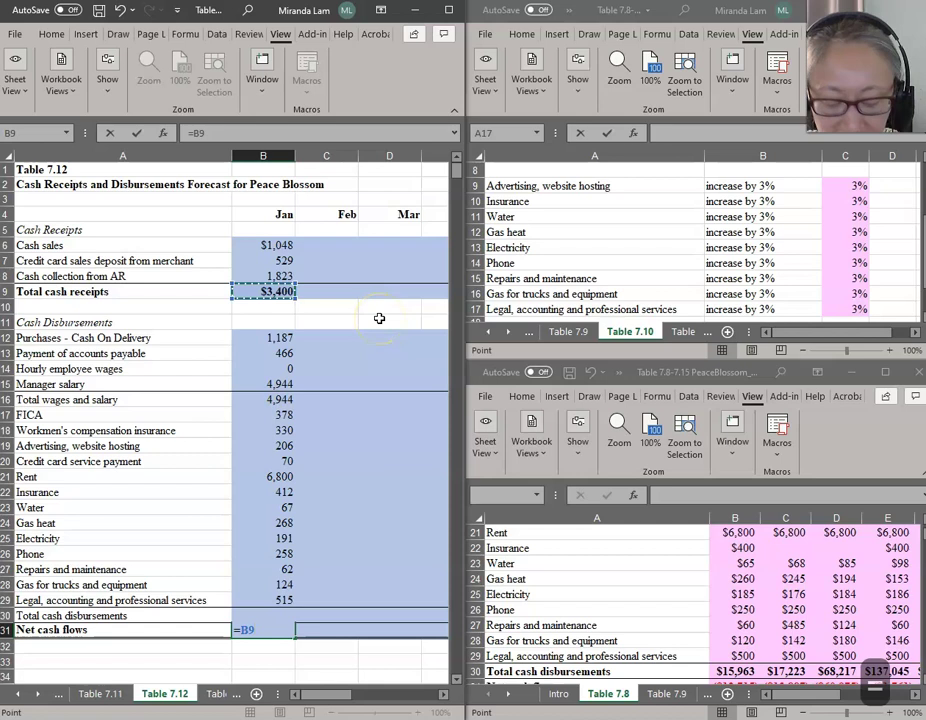
pyautogui.write('-')
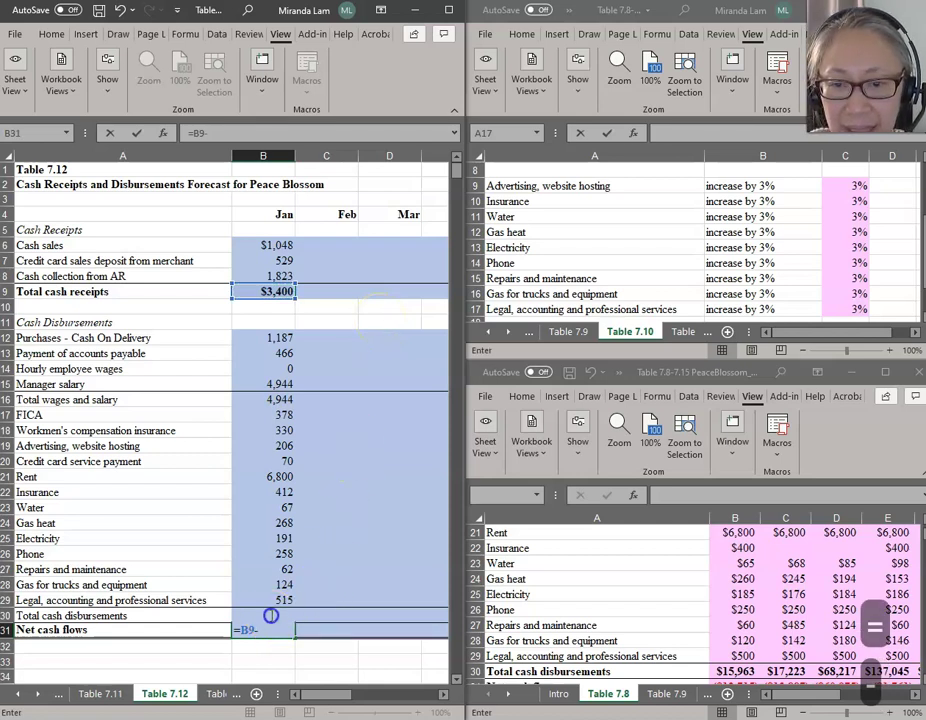
pyautogui.click(322, 604)
pyautogui.press('Down')
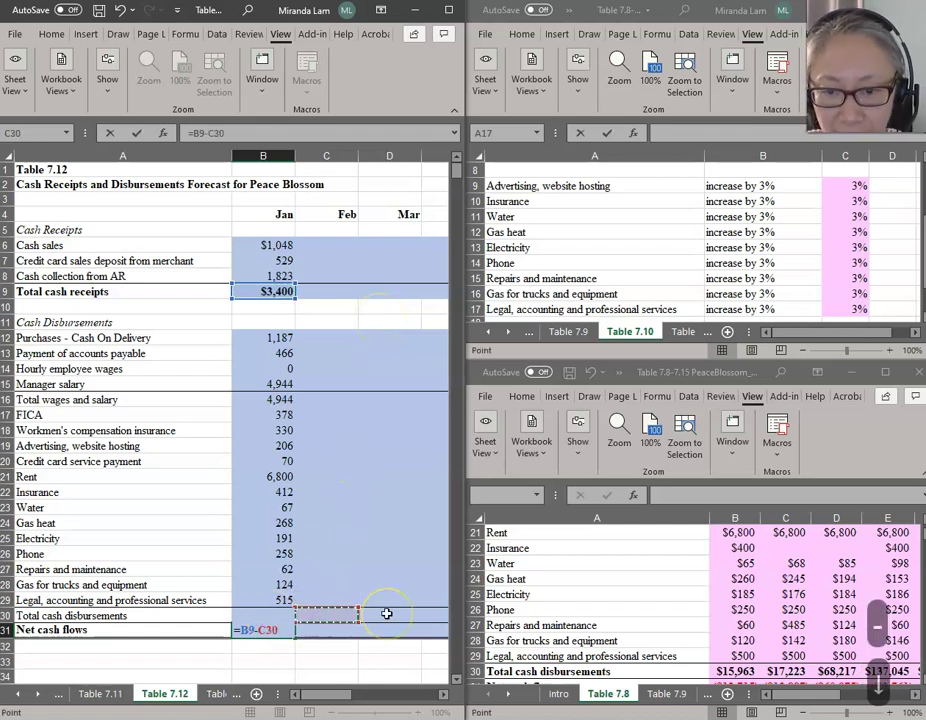
pyautogui.press('Left')
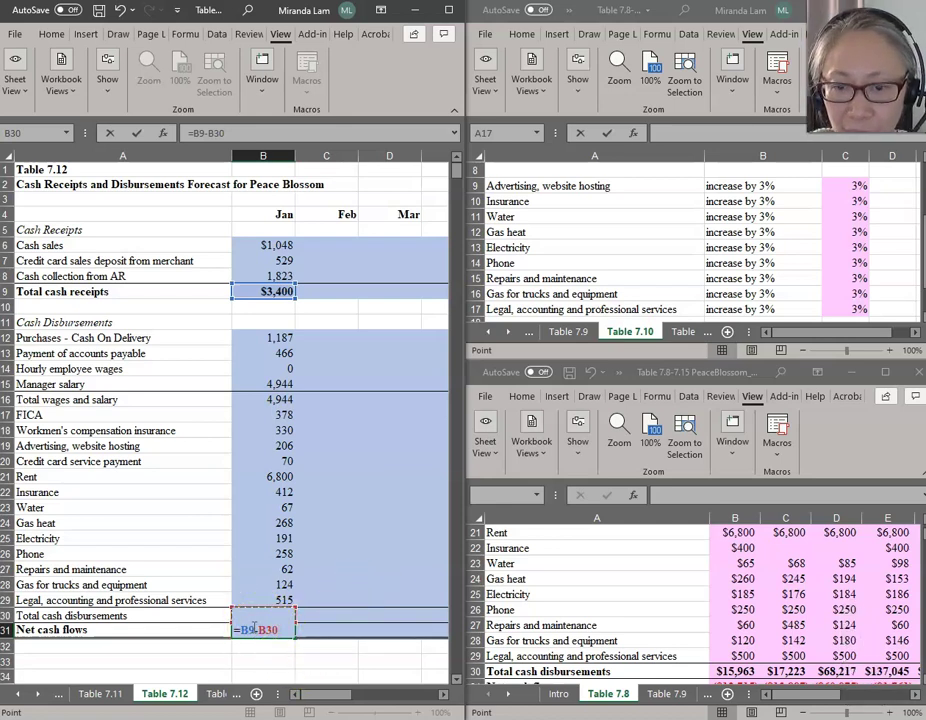
pyautogui.click(318, 585)
pyautogui.press('Down')
pyautogui.press('Down')
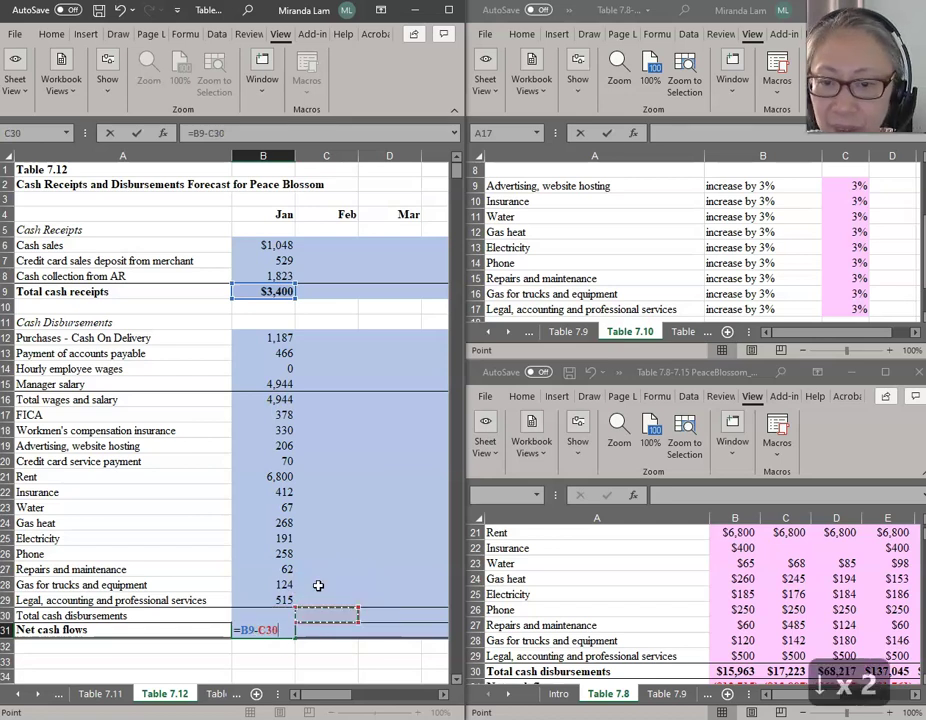
pyautogui.press('Left')
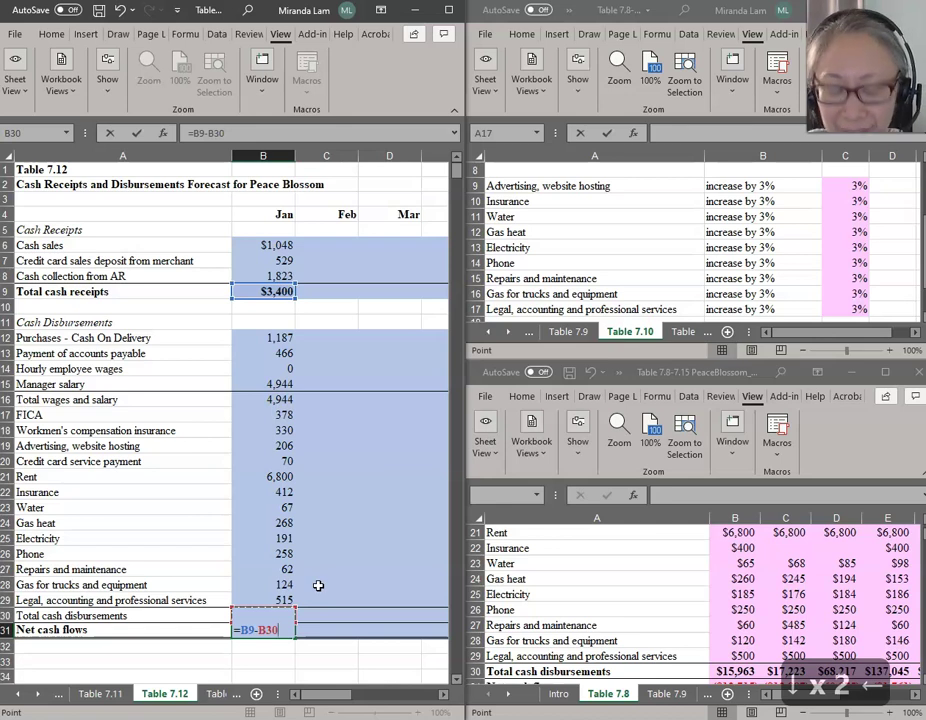
pyautogui.press('Return')
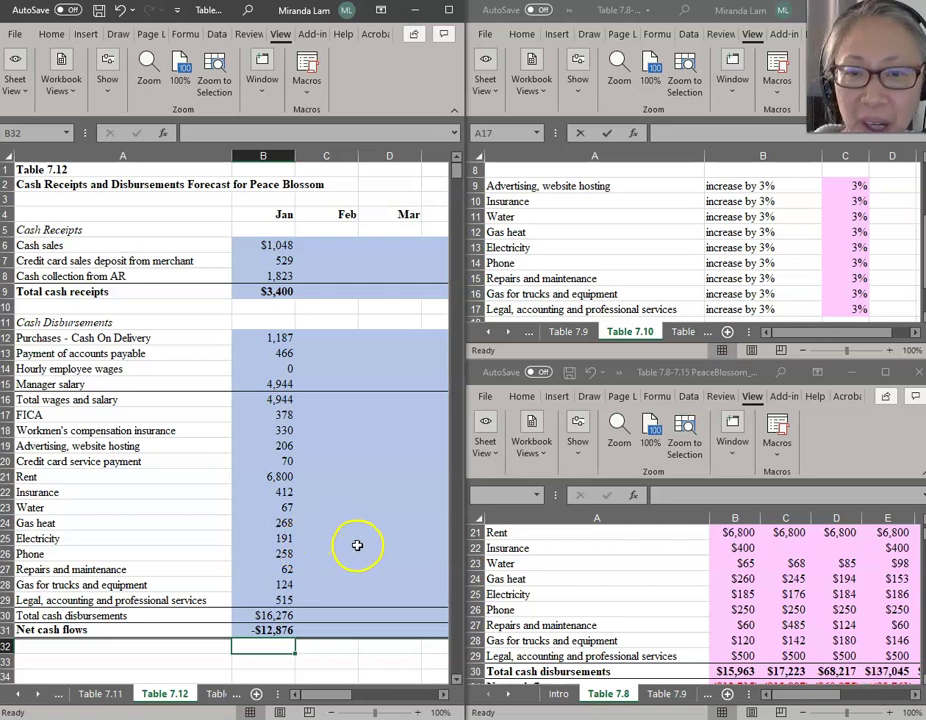
# - Copy the January formulas in B6:B31 across the February to December columns, C through M, leaving out the Year Total column
pyautogui.click(281, 244)
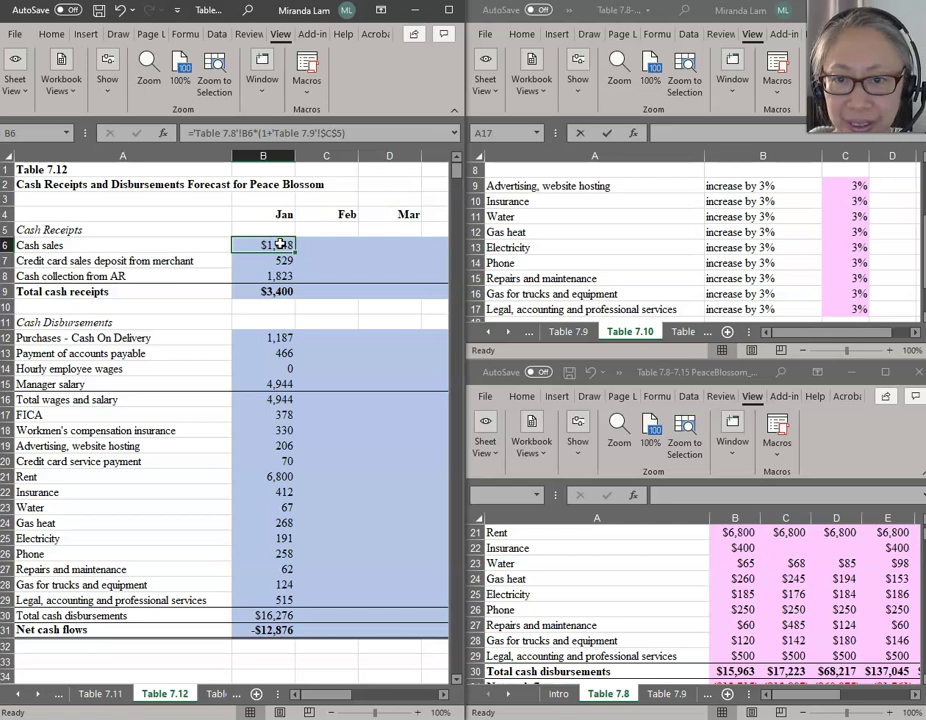
pyautogui.hotkey('ctrl', 'shift', 'Down')
pyautogui.hotkey('ctrl', 'shift', 'Down')
pyautogui.hotkey('ctrl', 'shift', 'Down')
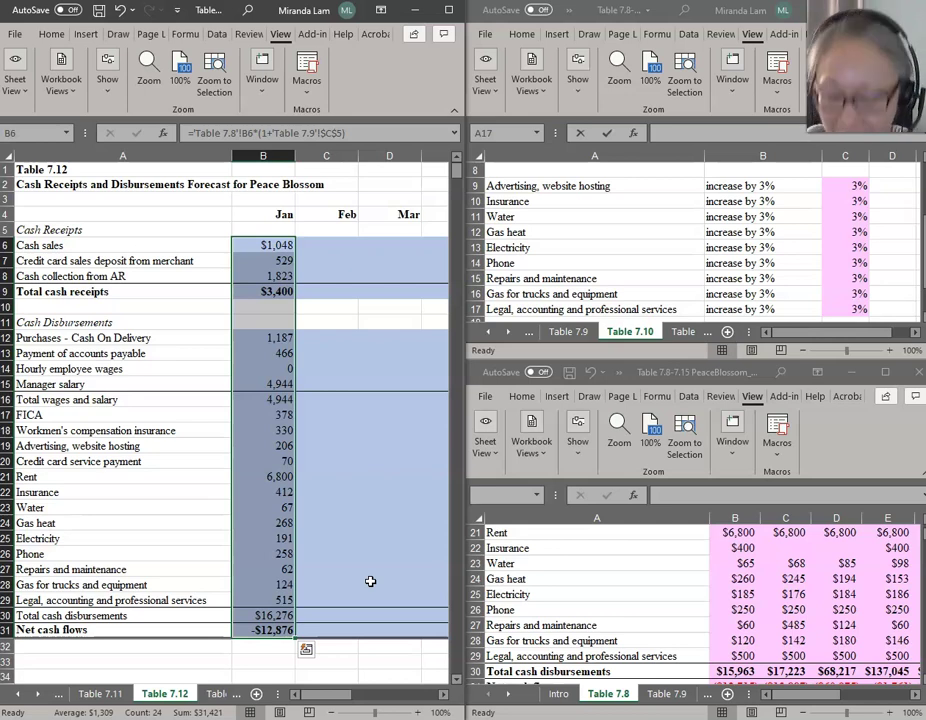
pyautogui.hotkey('ctrl', 'c')
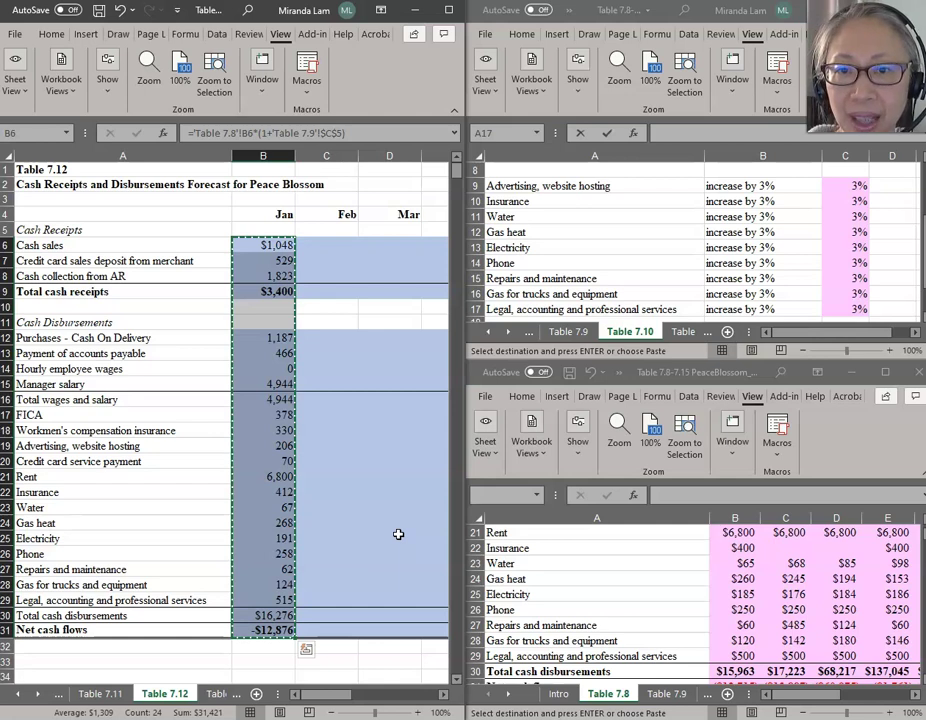
pyautogui.press('Right')
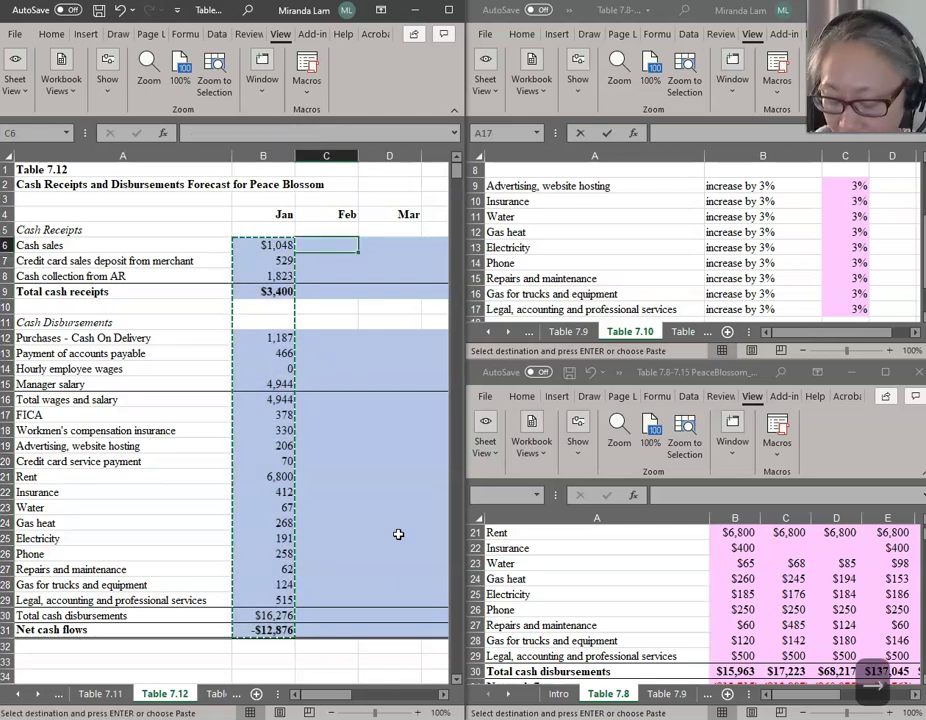
pyautogui.hotkey('shift', 'Right')
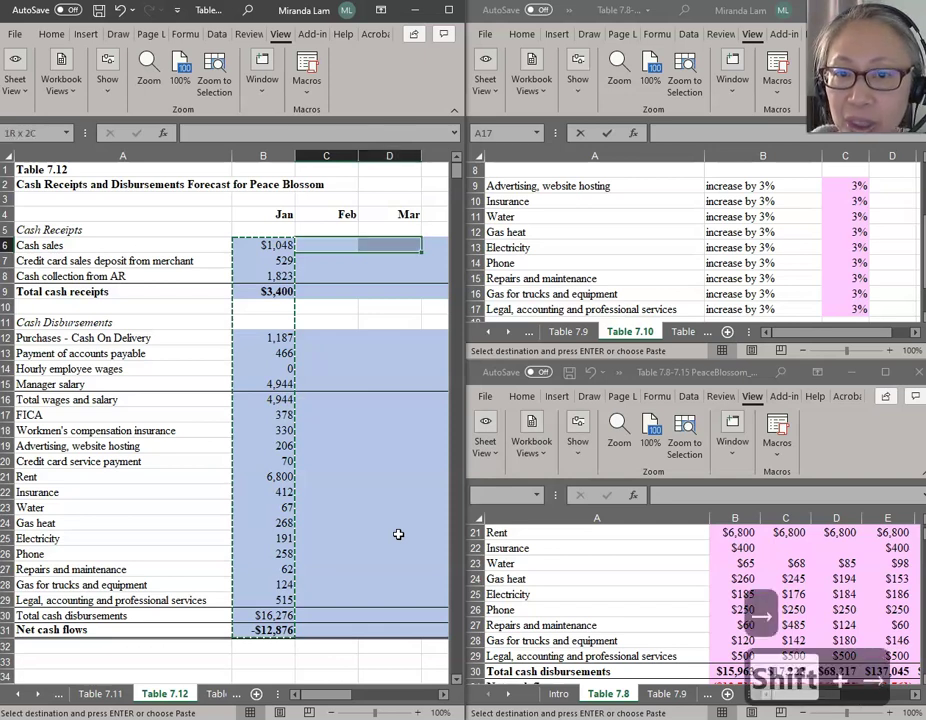
pyautogui.hotkey('shift', 'Right')
pyautogui.hotkey('shift', 'Right')
pyautogui.hotkey('shift', 'Right')
pyautogui.hotkey('shift', 'Right')
pyautogui.hotkey('shift', 'Right')
pyautogui.hotkey('shift', 'Right')
pyautogui.hotkey('shift', 'Right')
pyautogui.hotkey('shift', 'Right')
pyautogui.hotkey('shift', 'Right')
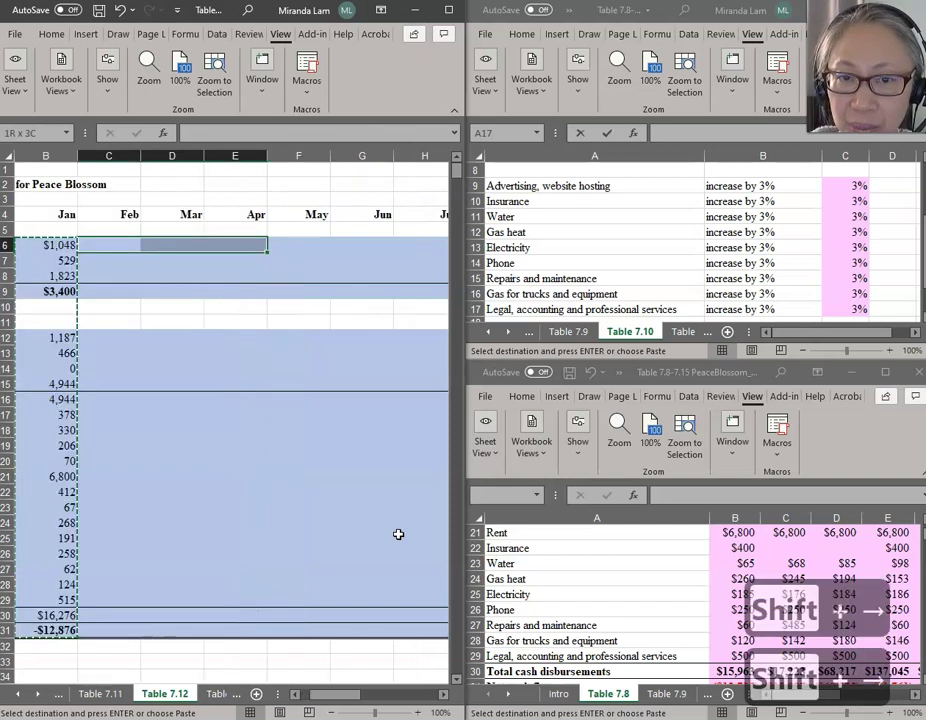
pyautogui.hotkey('shift', 'Right')
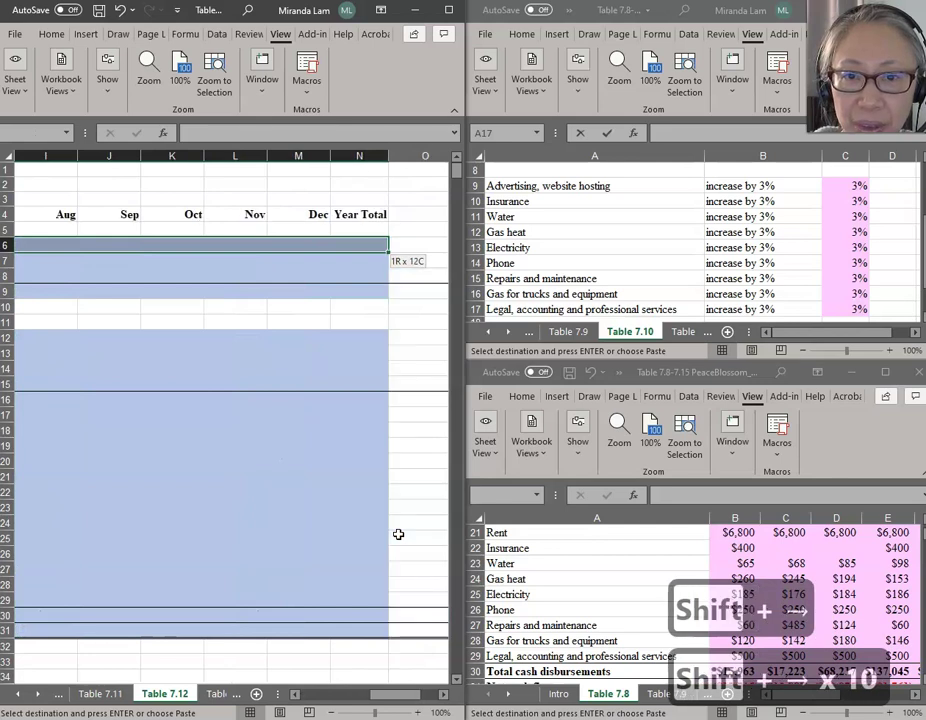
pyautogui.hotkey('shift', 'Left')
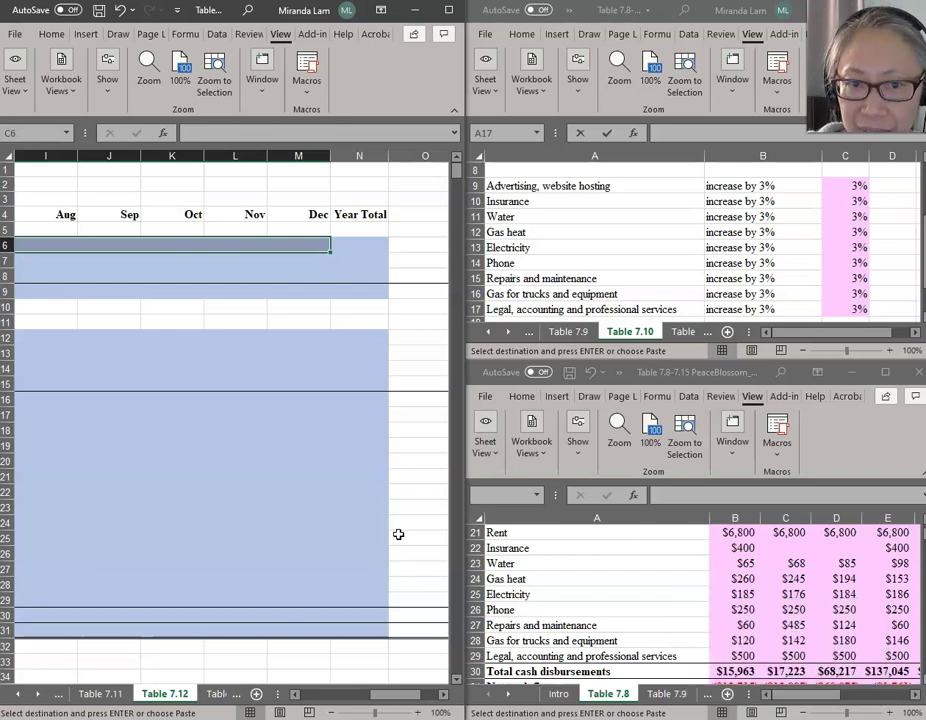
pyautogui.hotkey('ctrl', 'v')
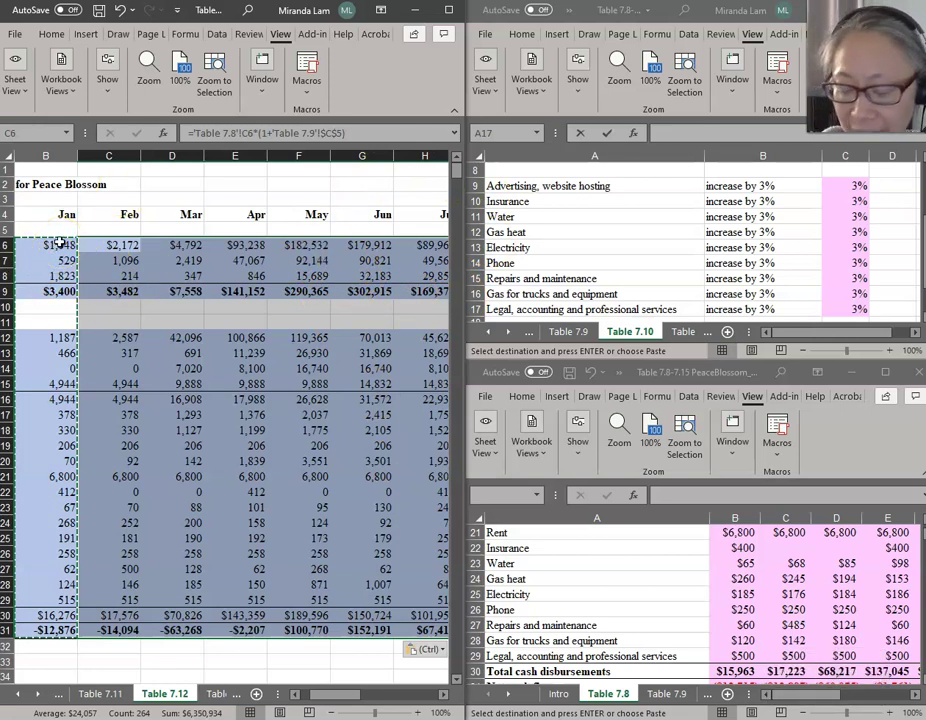
pyautogui.press('Escape')
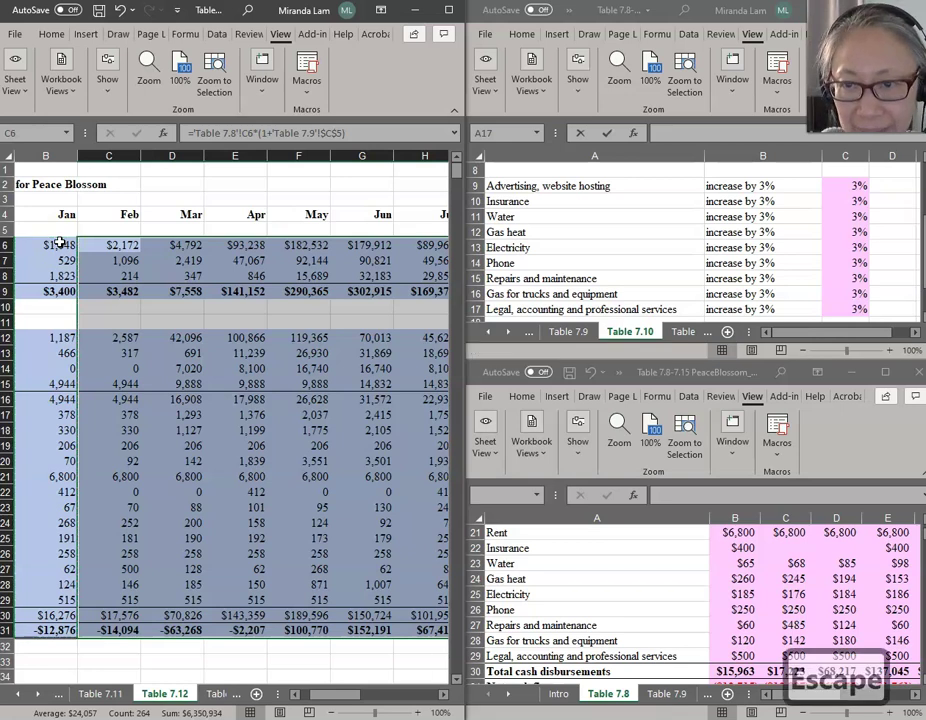
pyautogui.click(205, 244)
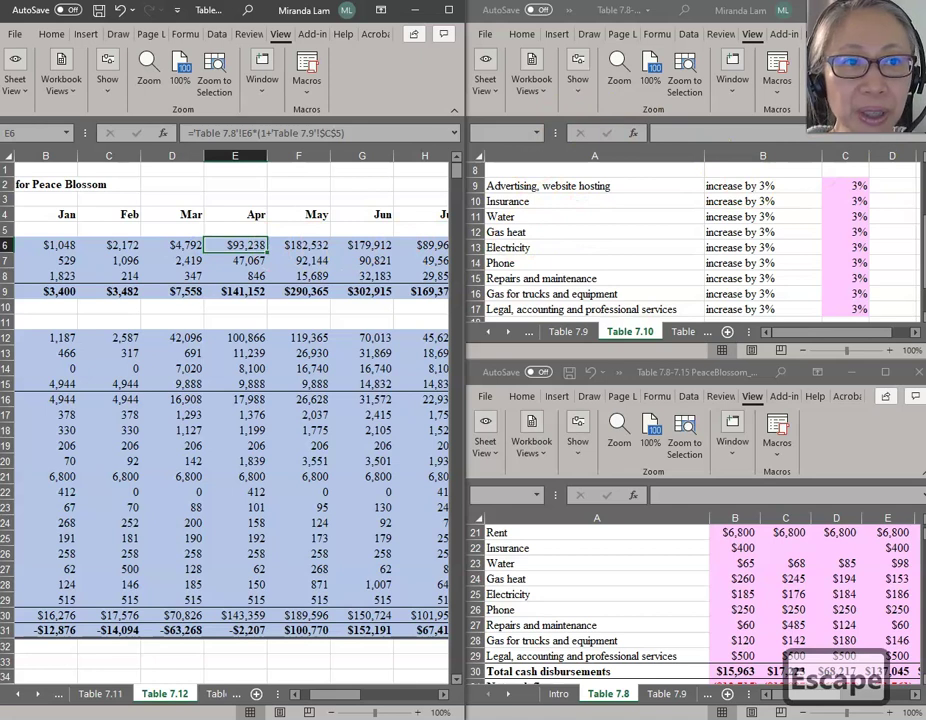
# - Close the two extra workbook windows showing Table 7.10 and Table 7.8, and maximize the Table 7.12 window
pyautogui.click(851, 10)
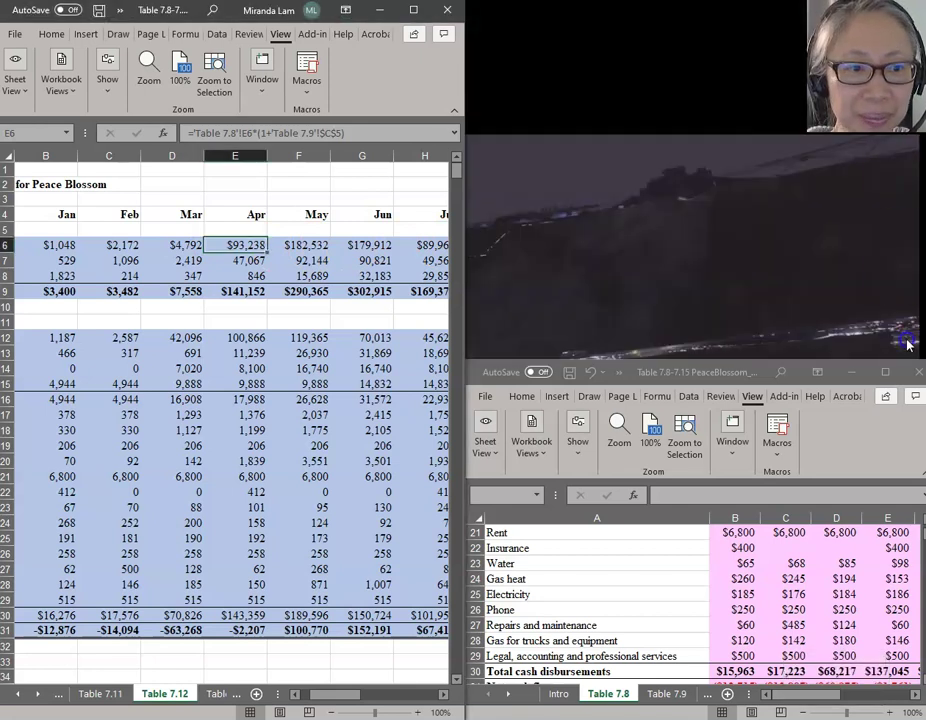
pyautogui.click(914, 372)
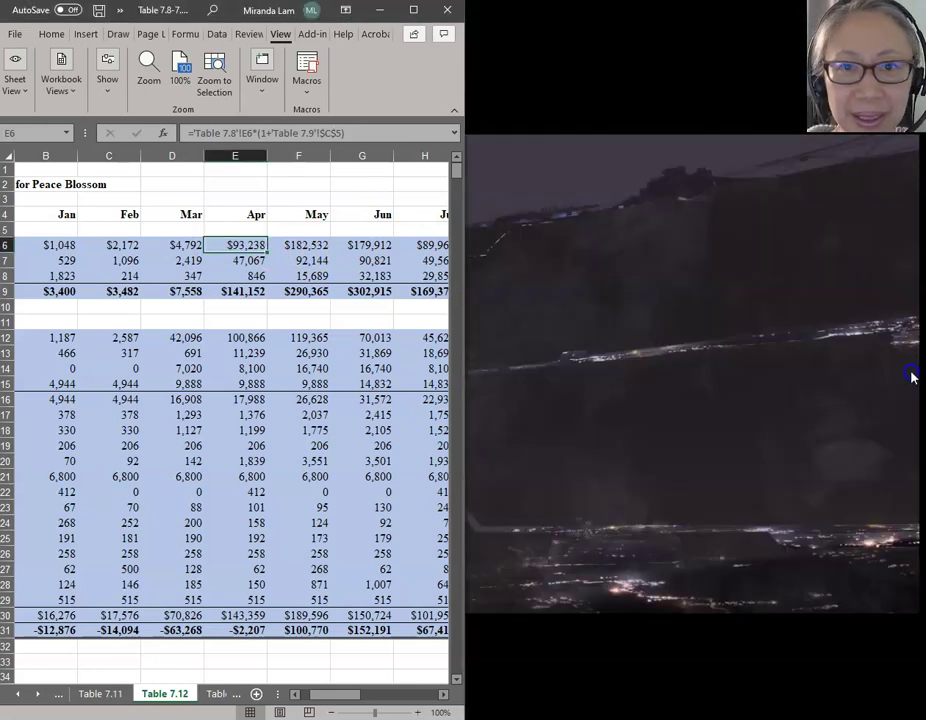
pyautogui.click(414, 12)
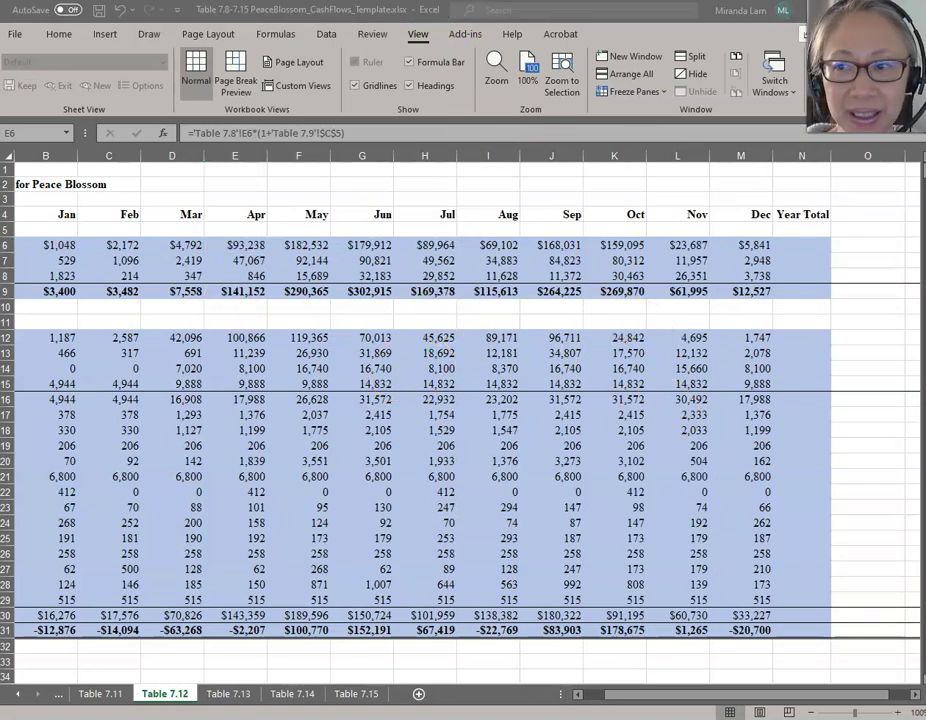
# - Enter the year total for cash sales in cell N6 as =SUM(B6:M6), covering January through December
pyautogui.hotkey('ctrl', 'Right')
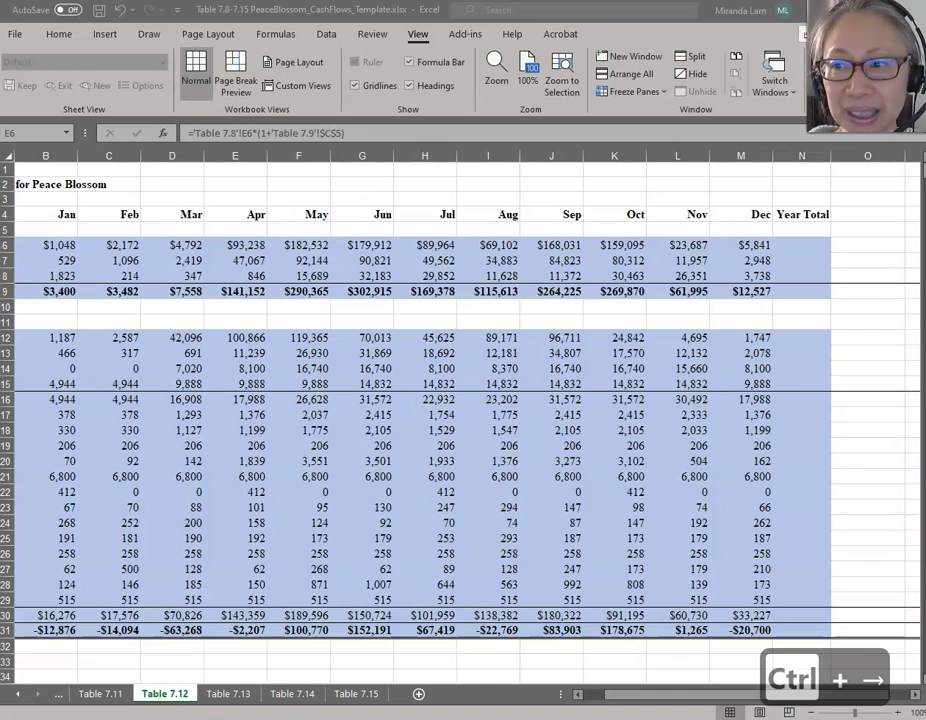
pyautogui.click(798, 245)
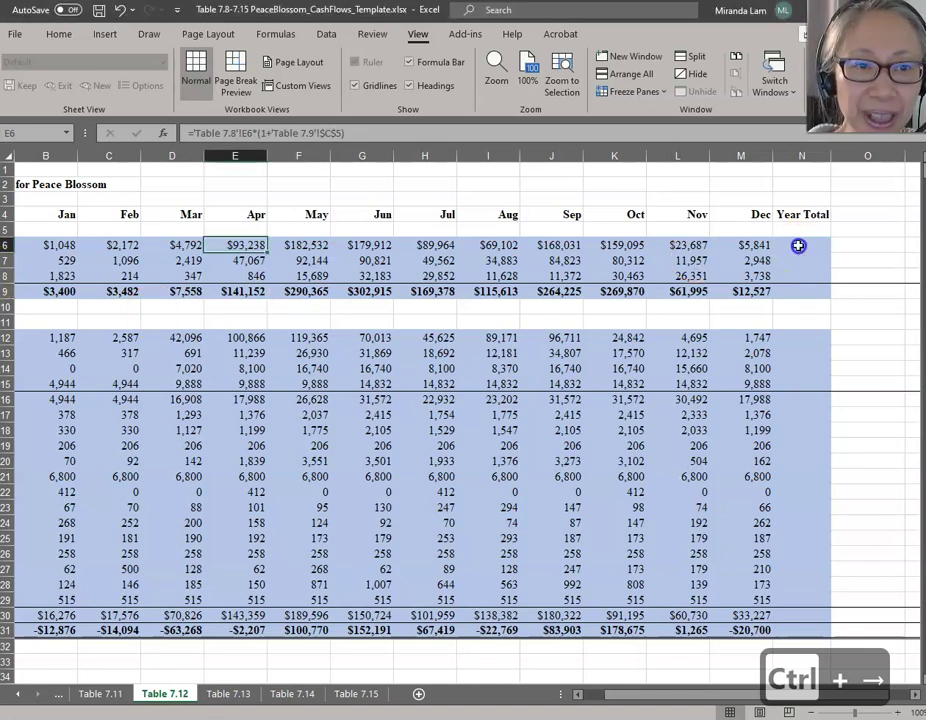
pyautogui.click(798, 245)
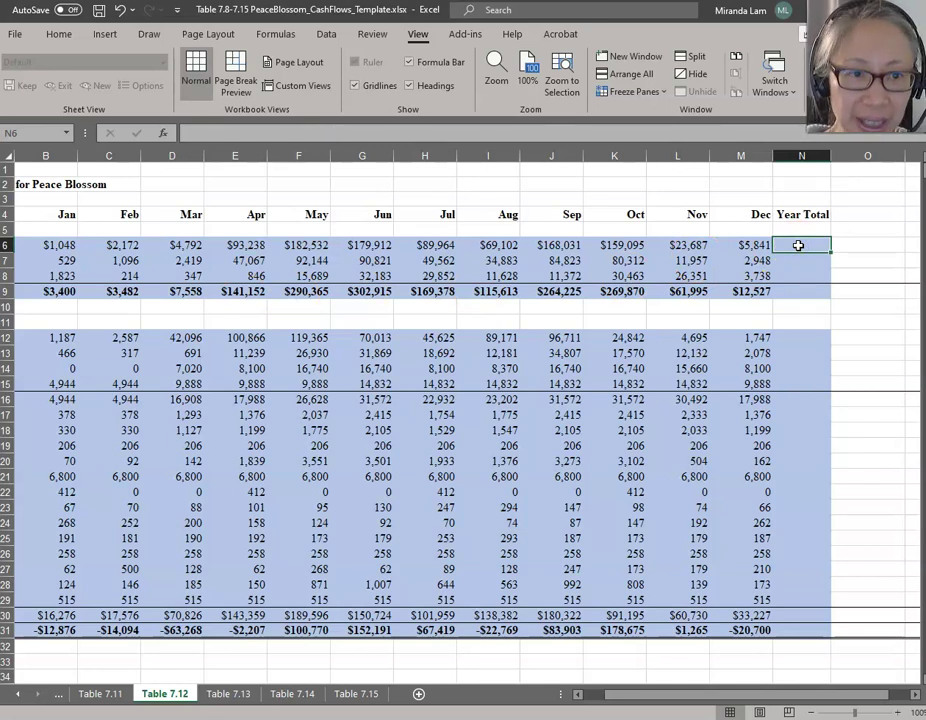
pyautogui.write('=sum(')
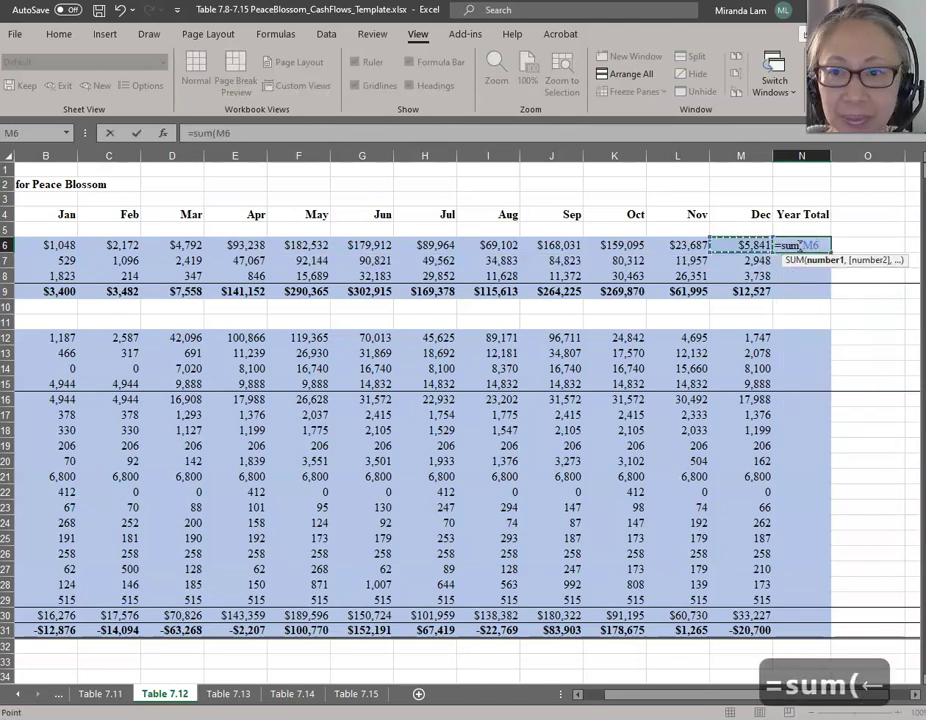
pyautogui.hotkey('ctrl', 'Left')
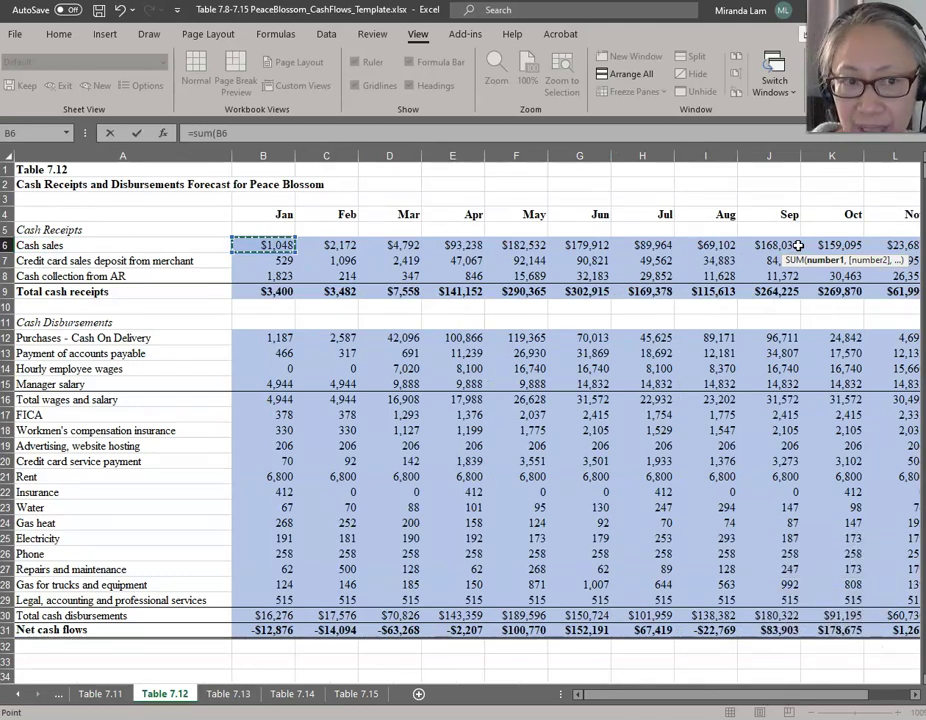
pyautogui.hotkey('ctrl', 'shift', 'Right')
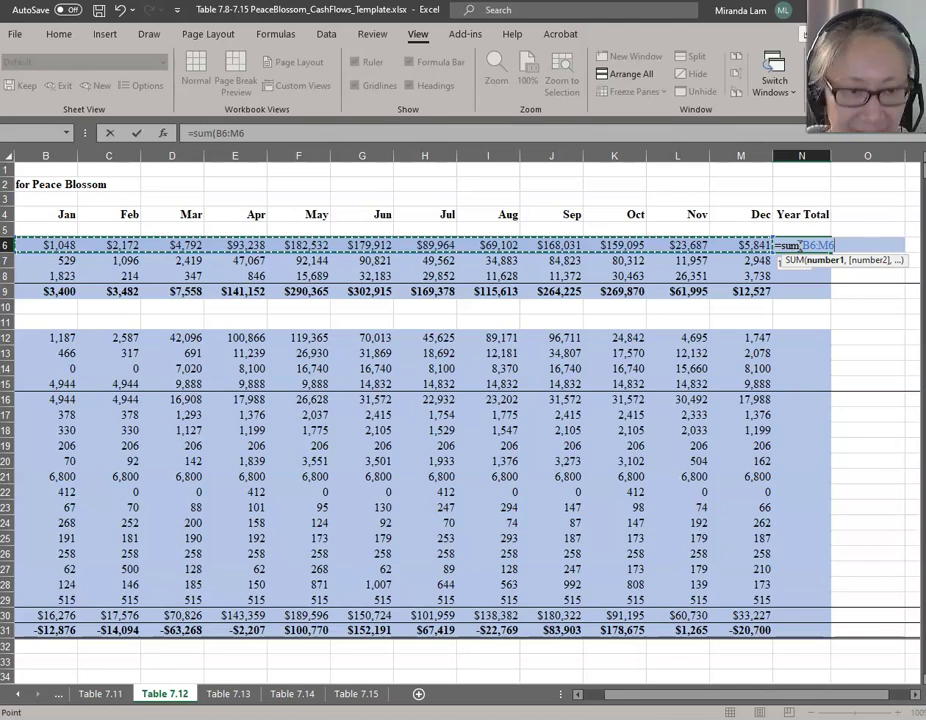
pyautogui.write(')')
pyautogui.press('Return')
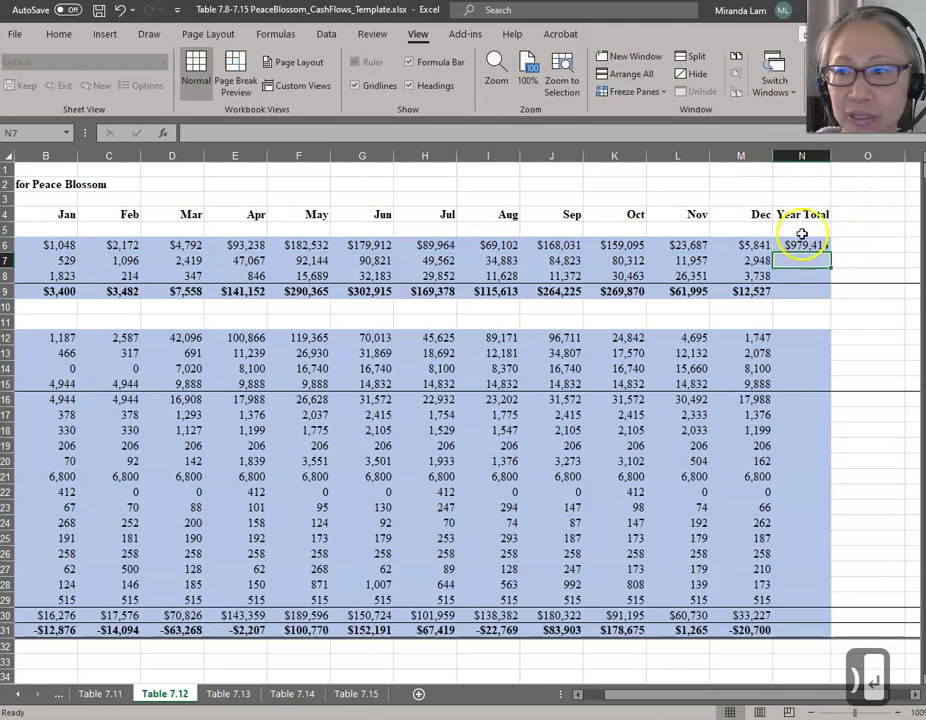
# - Try copying the cash sales year total formula with its formatting into N7:N9, and undo the paste
pyautogui.click(808, 245)
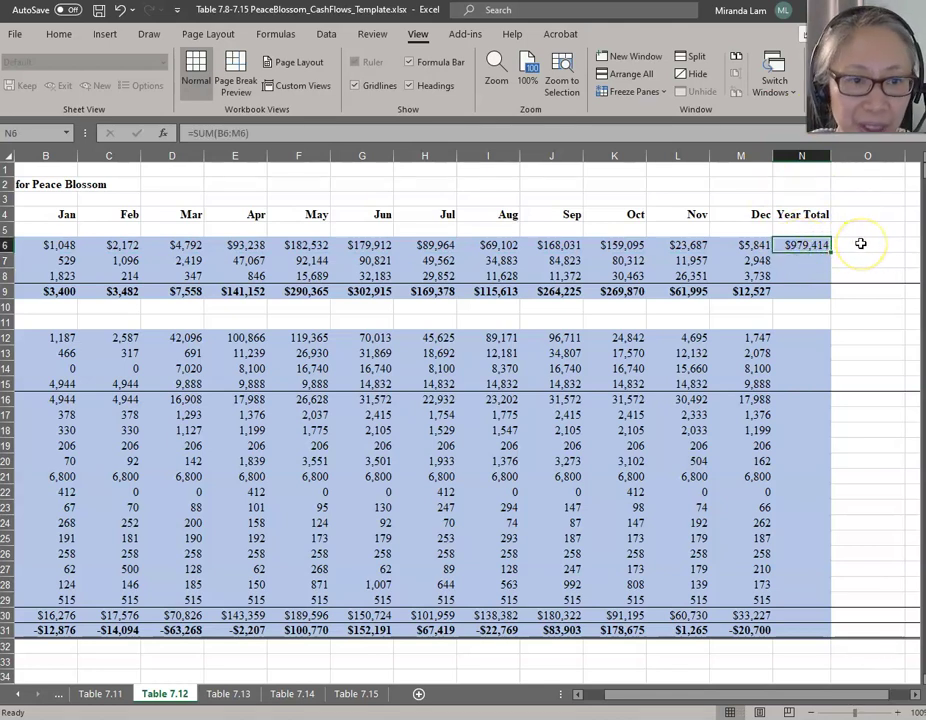
pyautogui.hotkey('ctrl', 'c')
pyautogui.hotkey('shift', 'Down')
pyautogui.hotkey('shift', 'Down')
pyautogui.hotkey('shift', 'Down')
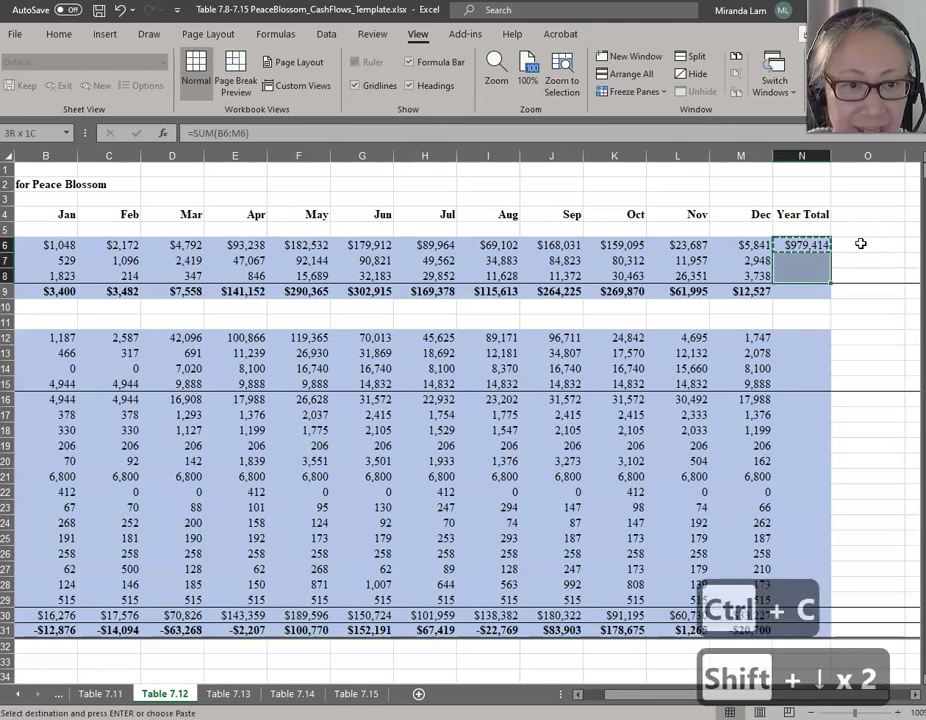
pyautogui.hotkey('ctrl', 'v')
pyautogui.press('Down')
pyautogui.press('Down')
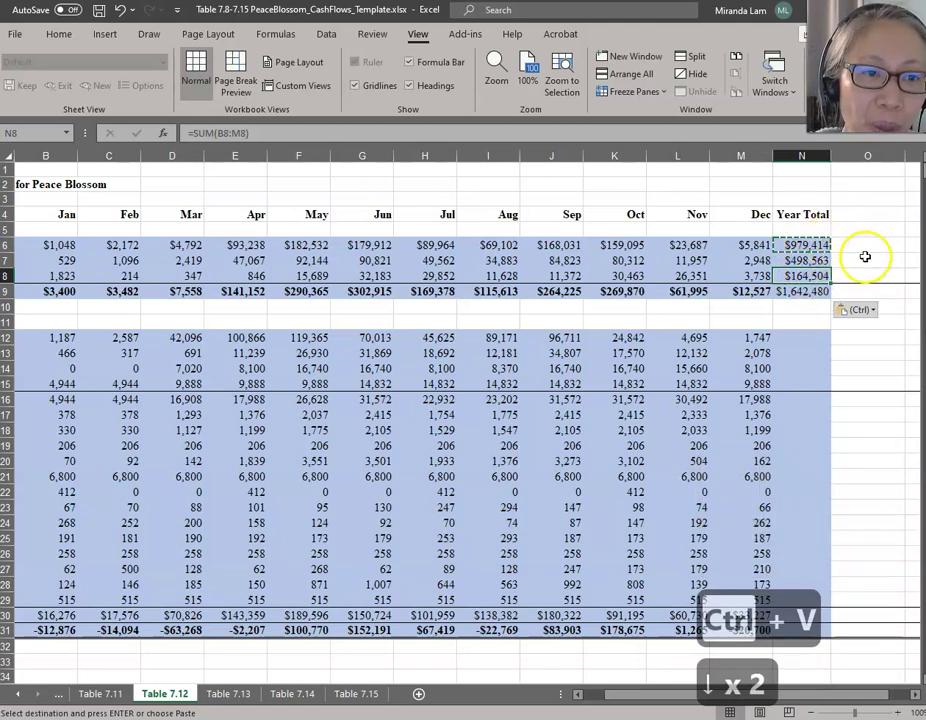
pyautogui.hotkey('ctrl', 'z')
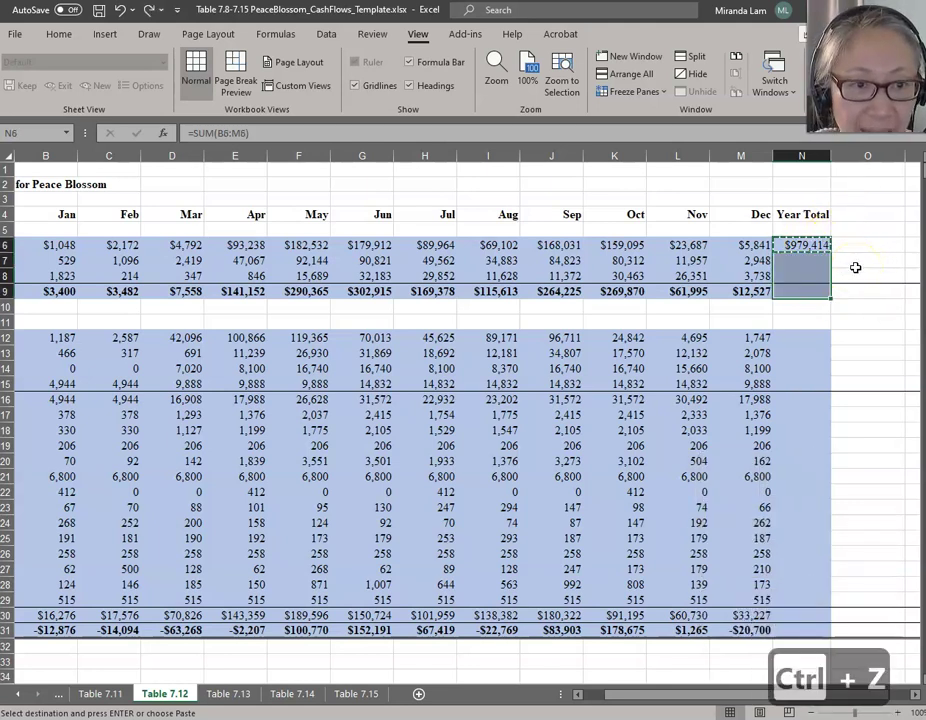
# - Paste only the formula of N6 into the Year Total cells N7:N31, keeping the existing cell formatting
pyautogui.click(800, 244)
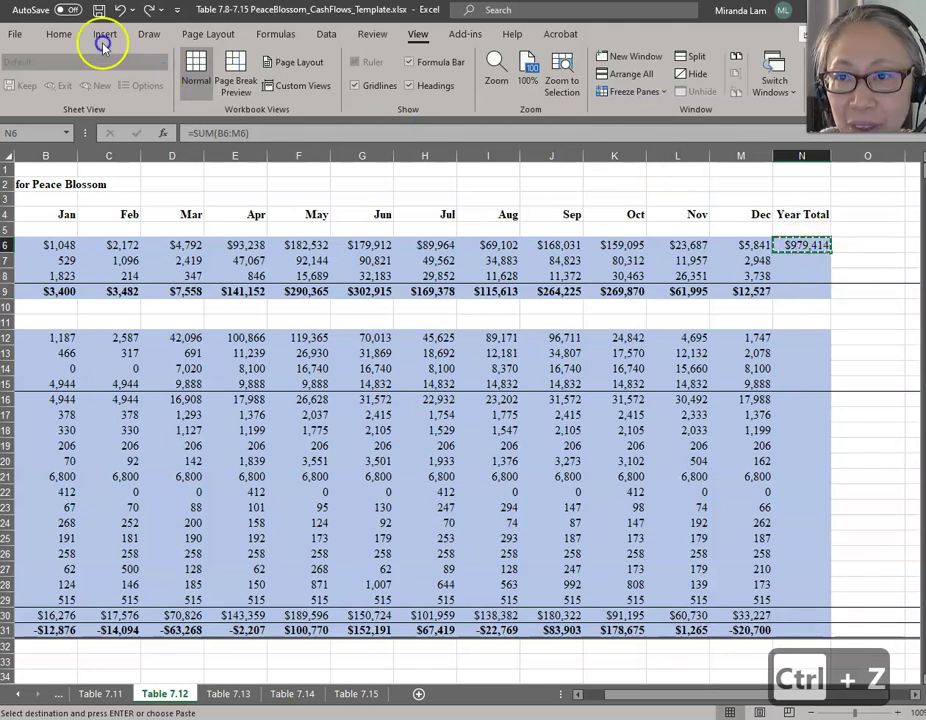
pyautogui.click(60, 38)
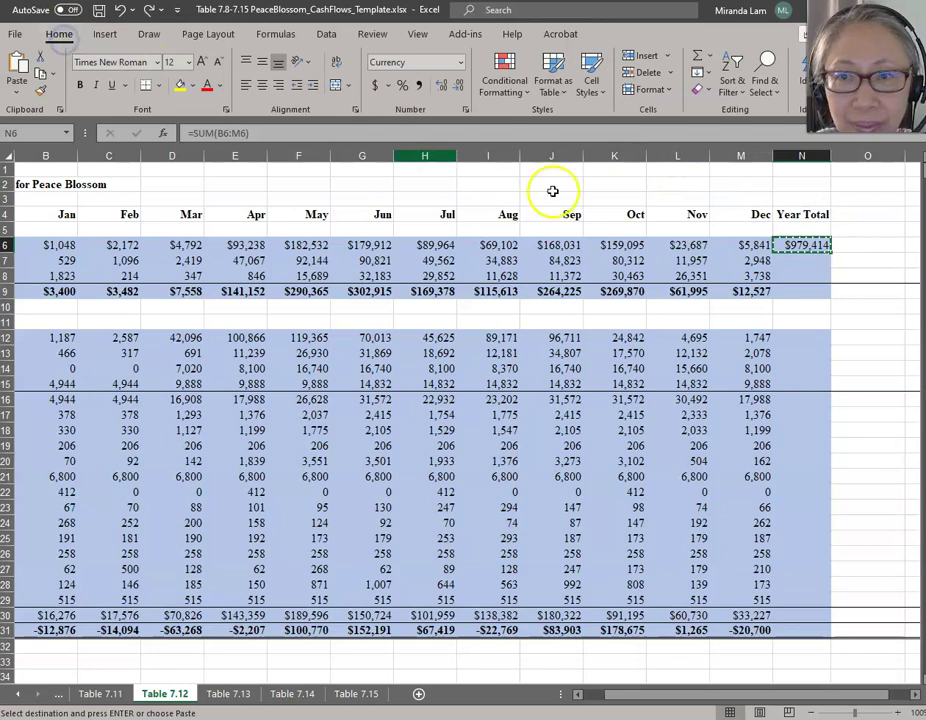
pyautogui.click(802, 259)
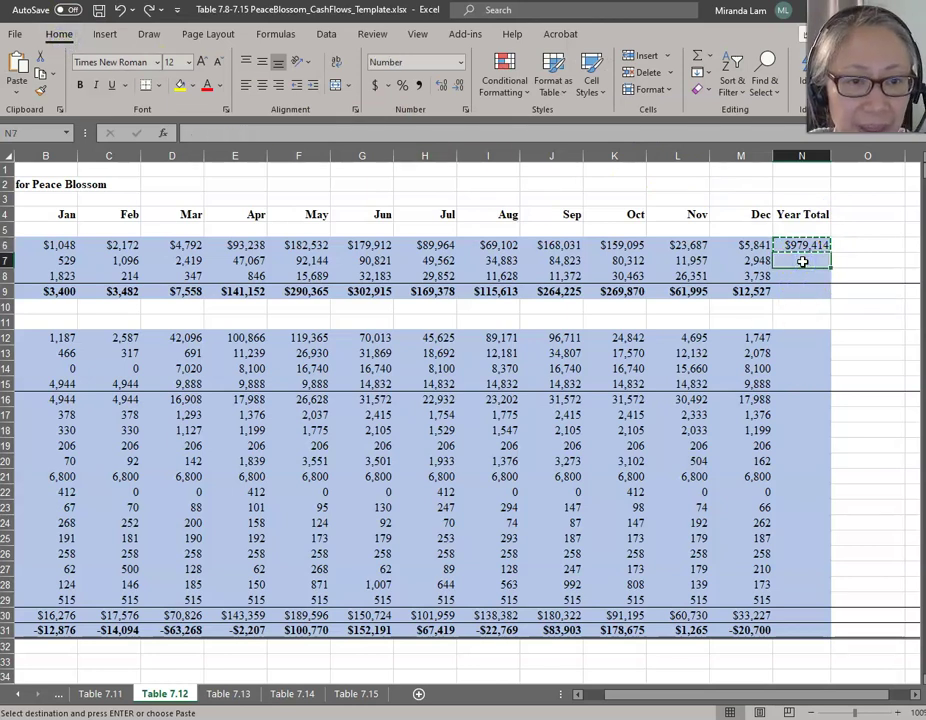
pyautogui.hotkey('shift', 'Down')
pyautogui.hotkey('shift', 'Down')
pyautogui.hotkey('shift', 'Down')
pyautogui.hotkey('shift', 'Down')
pyautogui.hotkey('shift', 'Down')
pyautogui.hotkey('shift', 'Down')
pyautogui.hotkey('shift', 'Down')
pyautogui.hotkey('shift', 'Down')
pyautogui.hotkey('shift', 'Down')
pyautogui.hotkey('shift', 'Down')
pyautogui.hotkey('shift', 'Down')
pyautogui.hotkey('shift', 'Down')
pyautogui.hotkey('shift', 'Down')
pyautogui.hotkey('shift', 'Down')
pyautogui.hotkey('shift', 'Down')
pyautogui.hotkey('shift', 'Down')
pyautogui.hotkey('shift', 'Down')
pyautogui.hotkey('shift', 'Down')
pyautogui.hotkey('shift', 'Down')
pyautogui.hotkey('shift', 'Down')
pyautogui.hotkey('shift', 'Down')
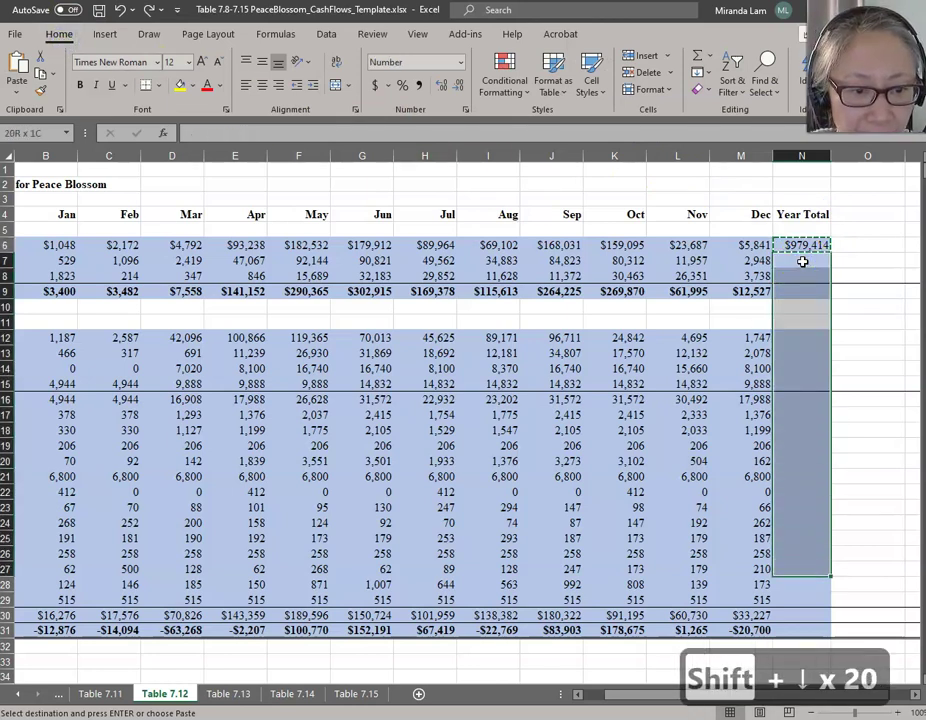
pyautogui.hotkey('shift', 'Down')
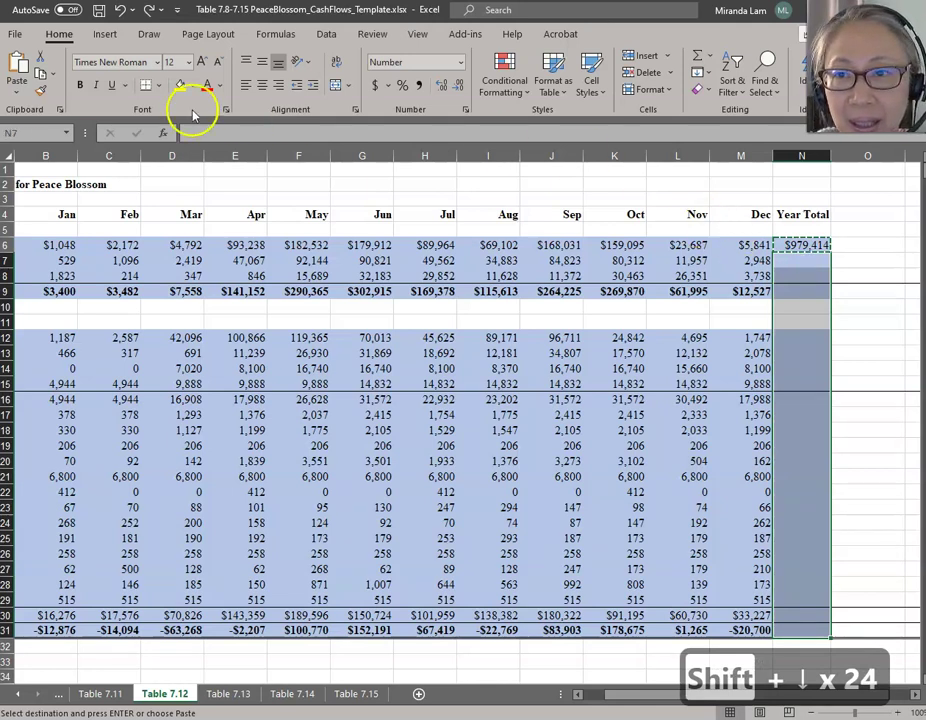
pyautogui.click(19, 96)
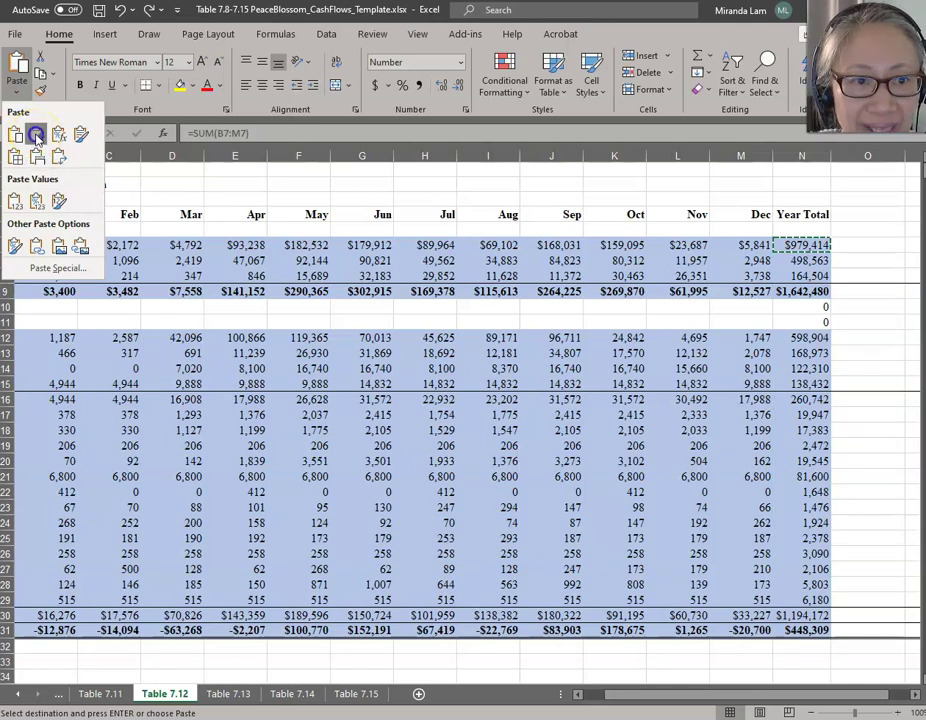
pyautogui.click(36, 135)
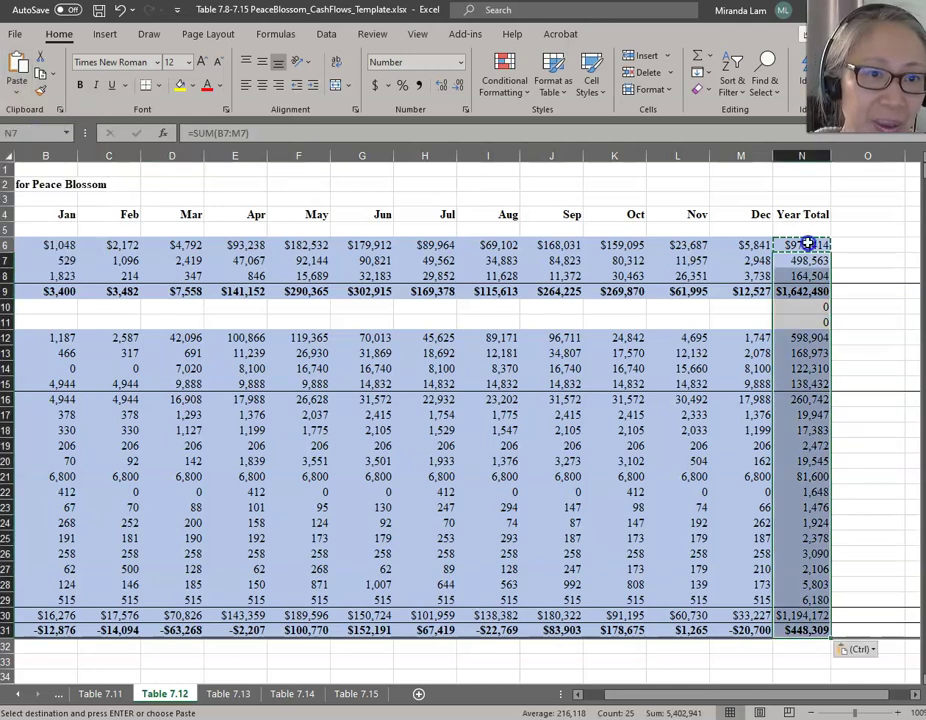
pyautogui.press('Escape')
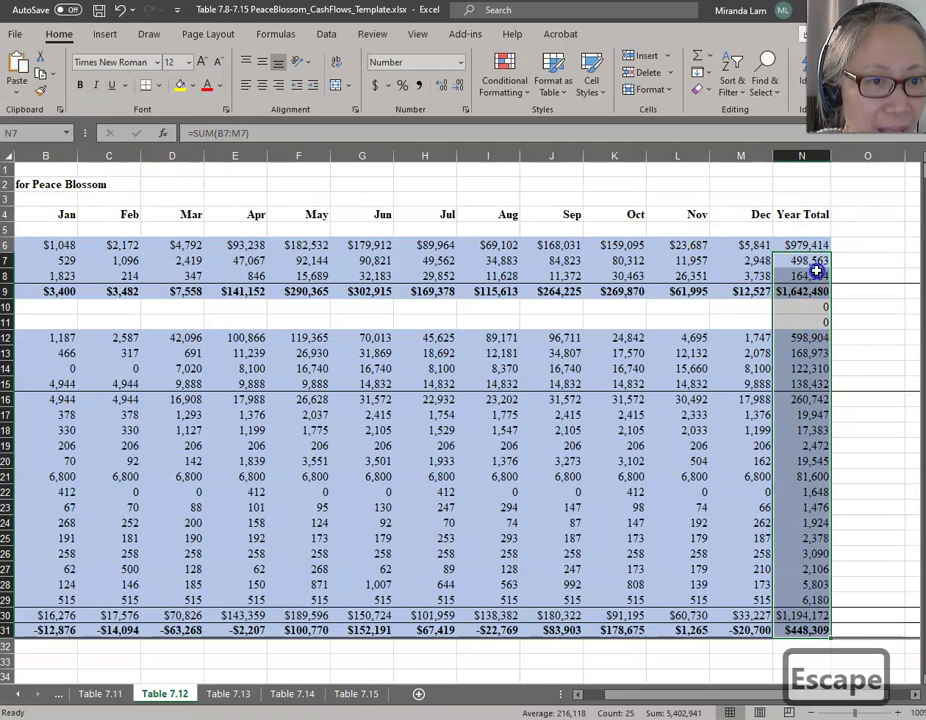
# - Clear the unneeded year total formulas from N10:N11, the rows between the receipts and disbursements sections
pyautogui.click(815, 305)
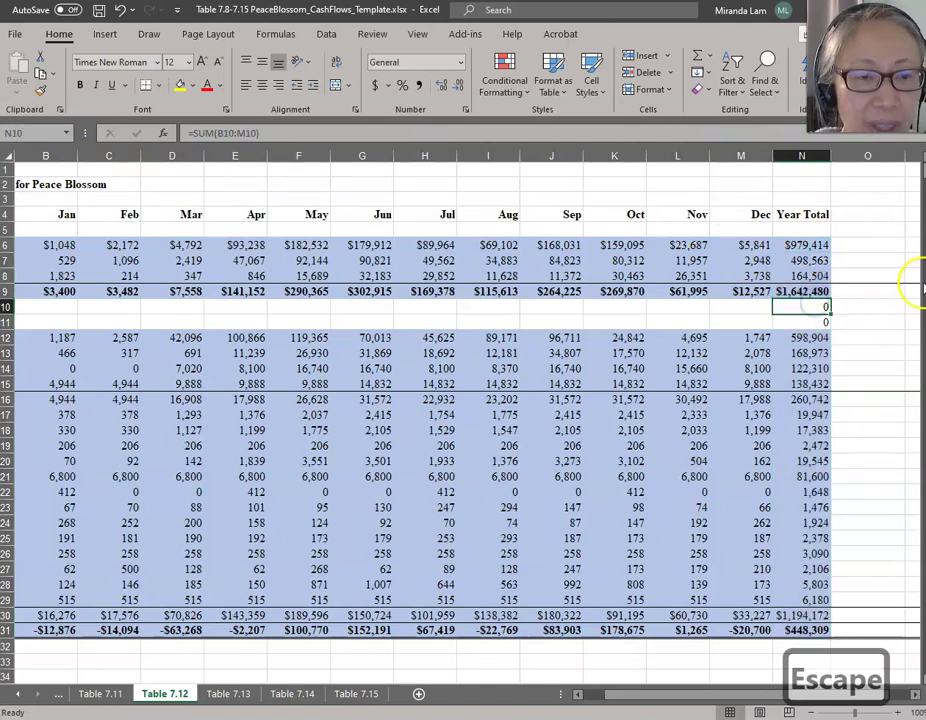
pyautogui.hotkey('shift', 'Down')
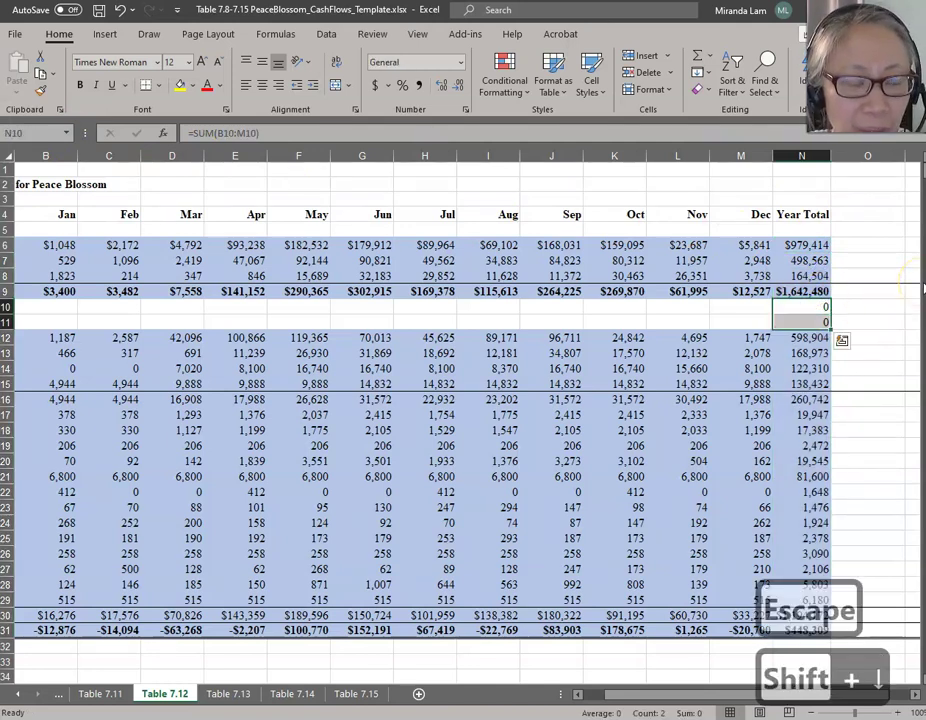
pyautogui.press('Delete')
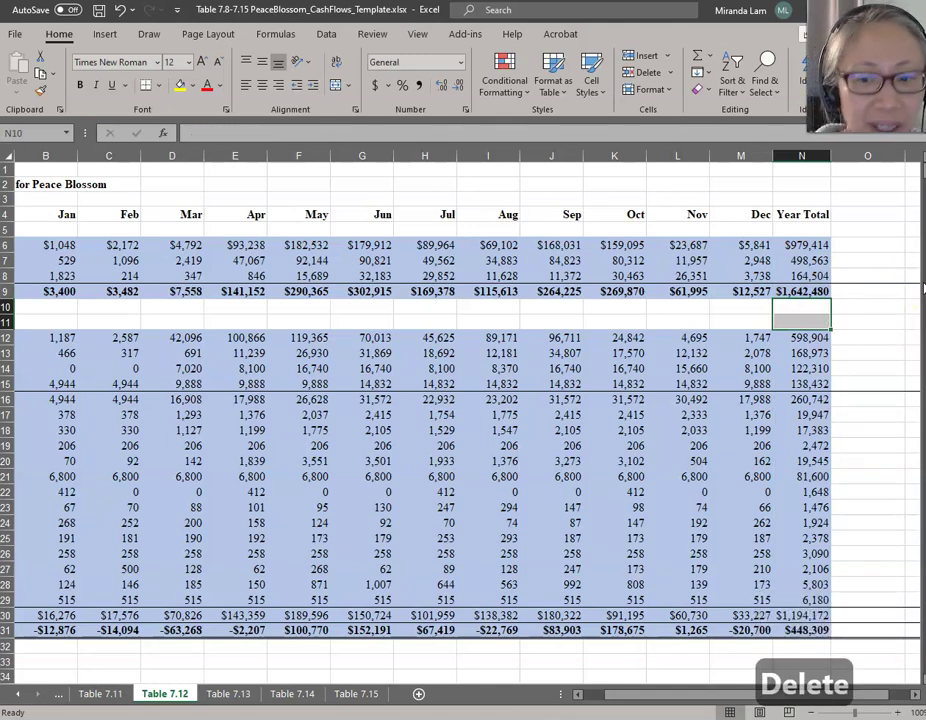
pyautogui.click(33, 694)
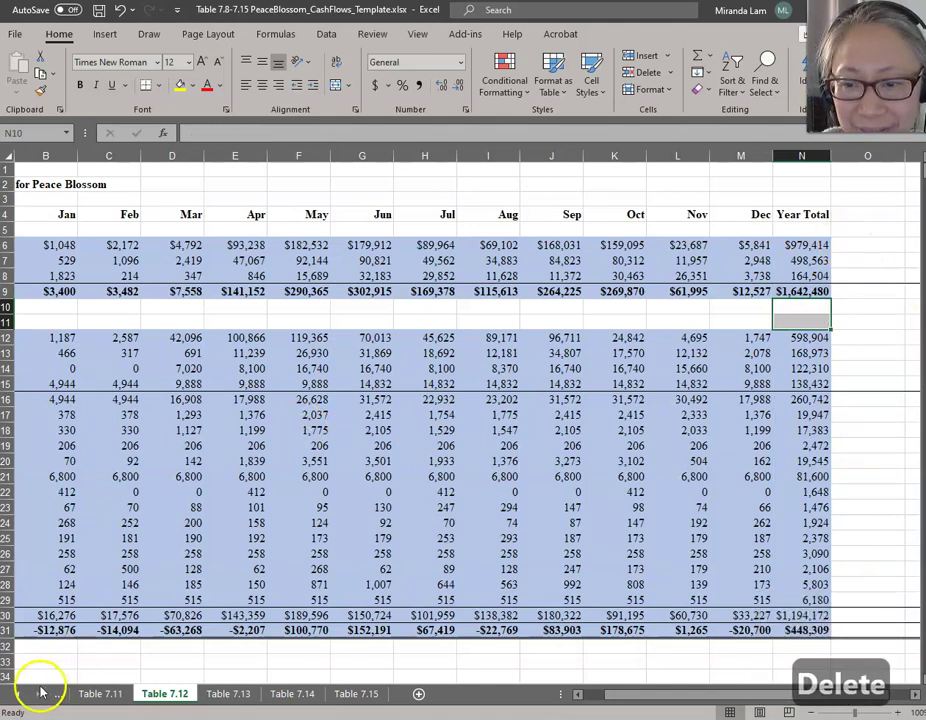